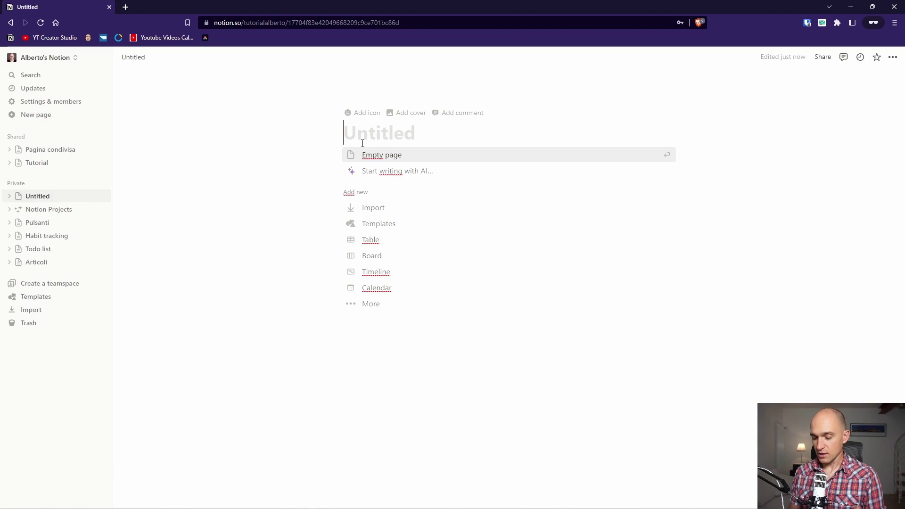
Title the empty page "Note" and turn it into a table backed by a new database.
text(Note)
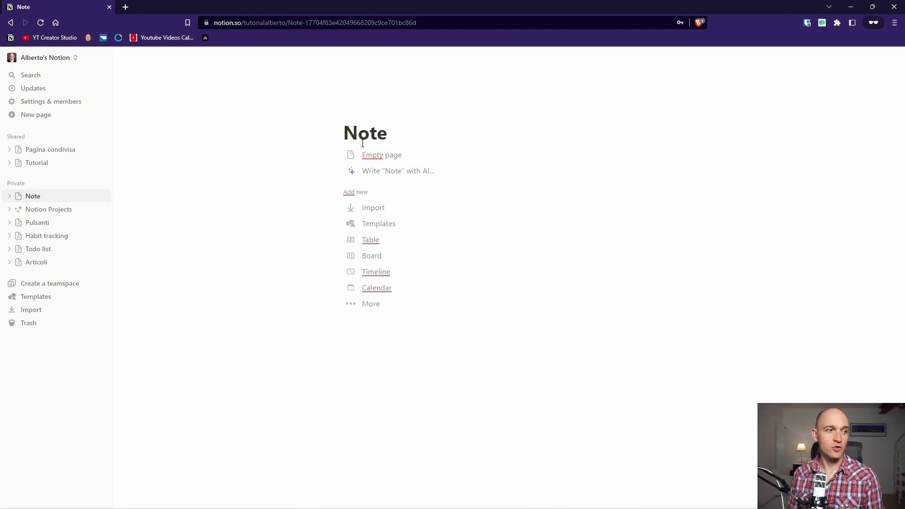
click(375, 249)
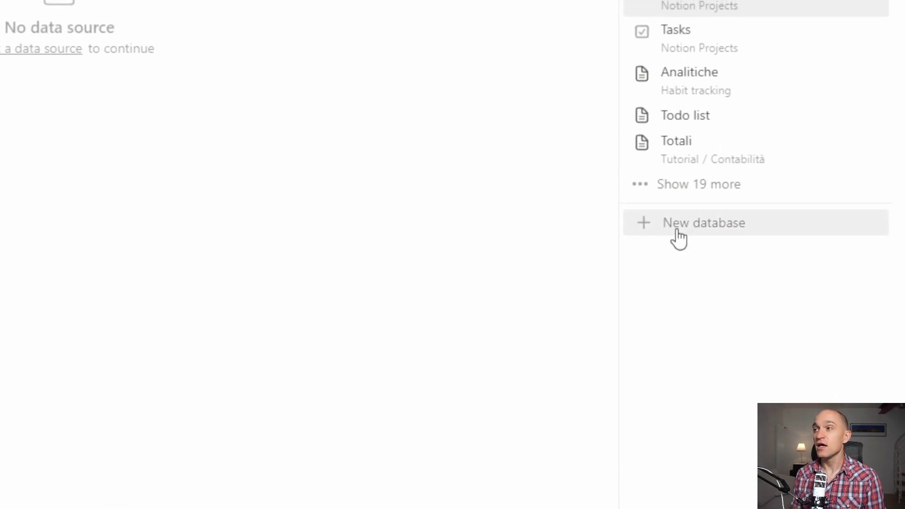
click(677, 229)
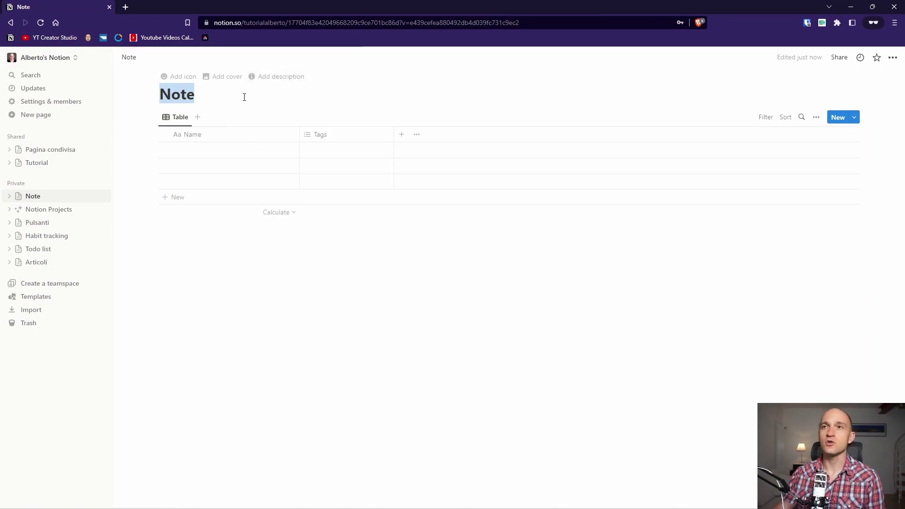
Rename the table's Name property to "Titolo".
click(231, 137)
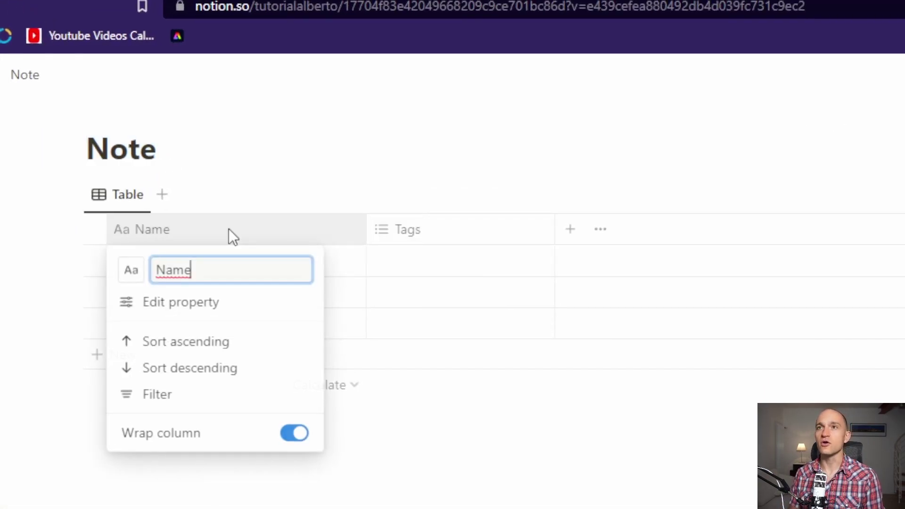
key(BackSpace)
key(BackSpace)
key(BackSpace)
key(BackSpace)
text(Titolo)
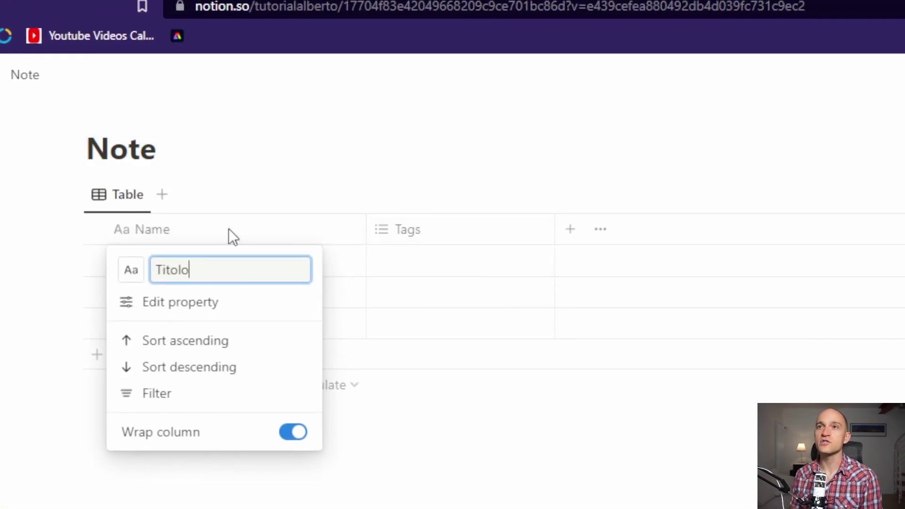
key(Return)
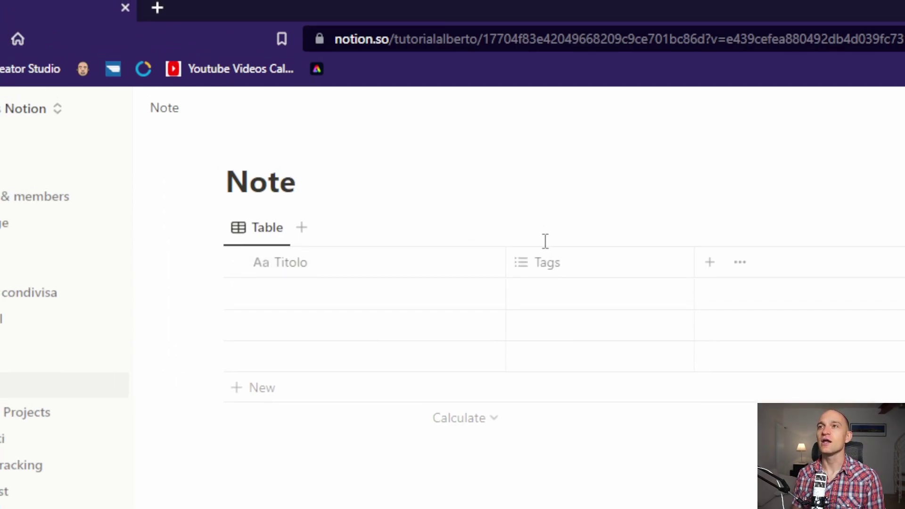
Rename the Tags property to "Argomenti".
click(620, 262)
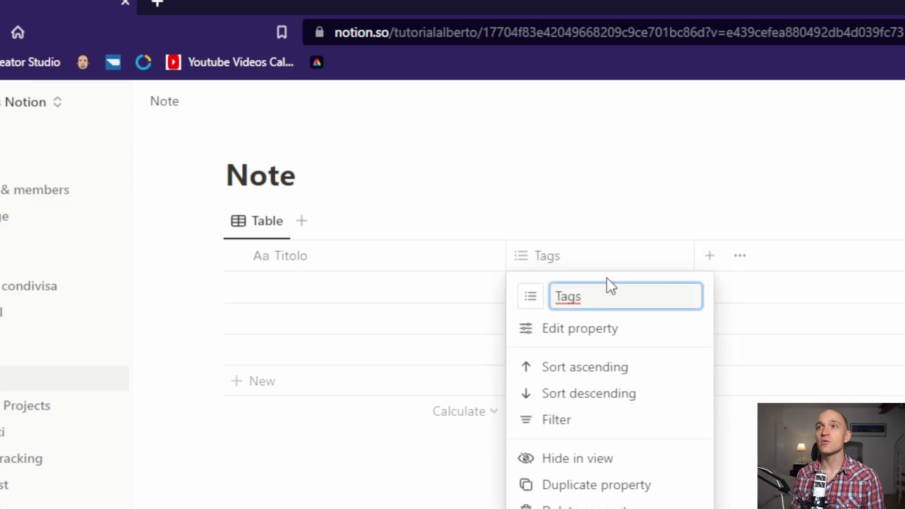
key(BackSpace)
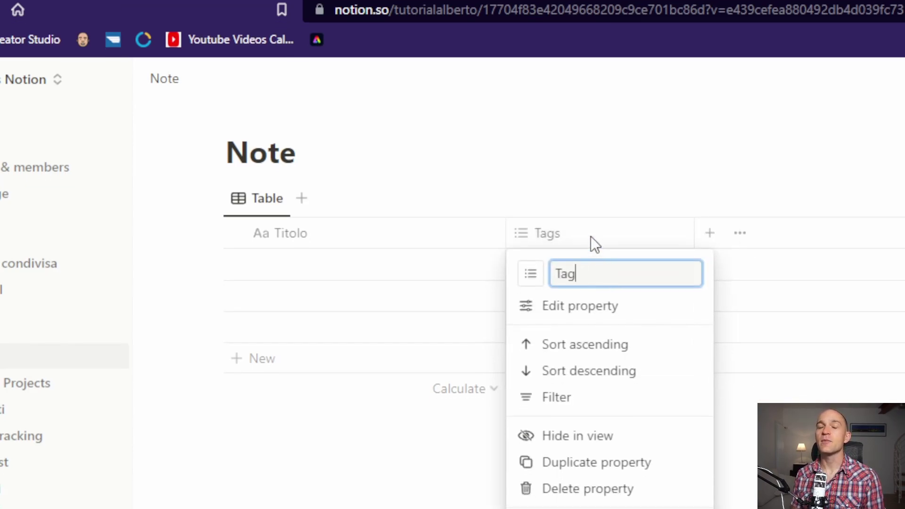
key(BackSpace)
key(BackSpace)
key(BackSpace)
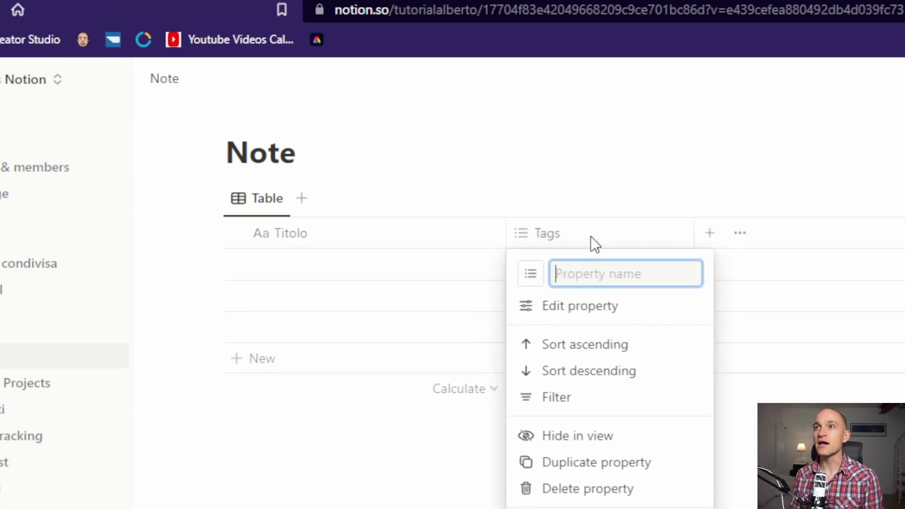
text(Arg)
text(omenti)
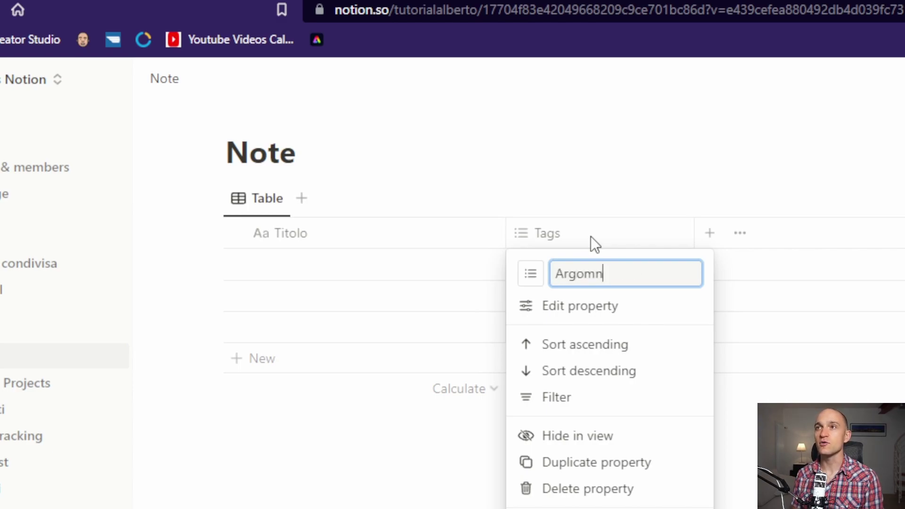
key(Return)
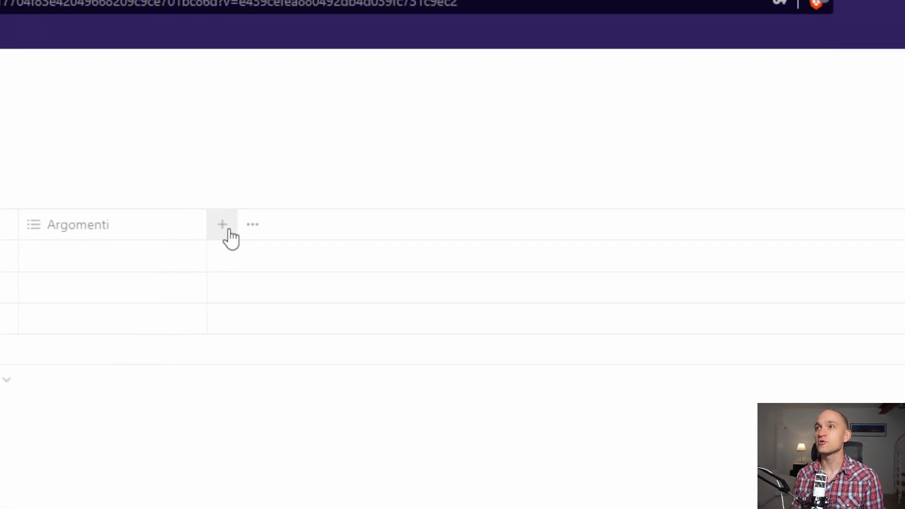
Add a Created time property to the Note table.
click(173, 216)
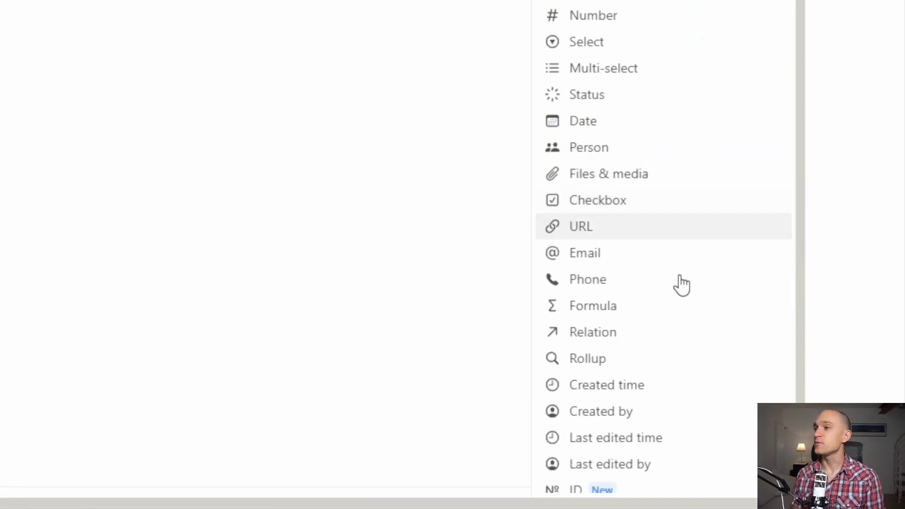
click(649, 386)
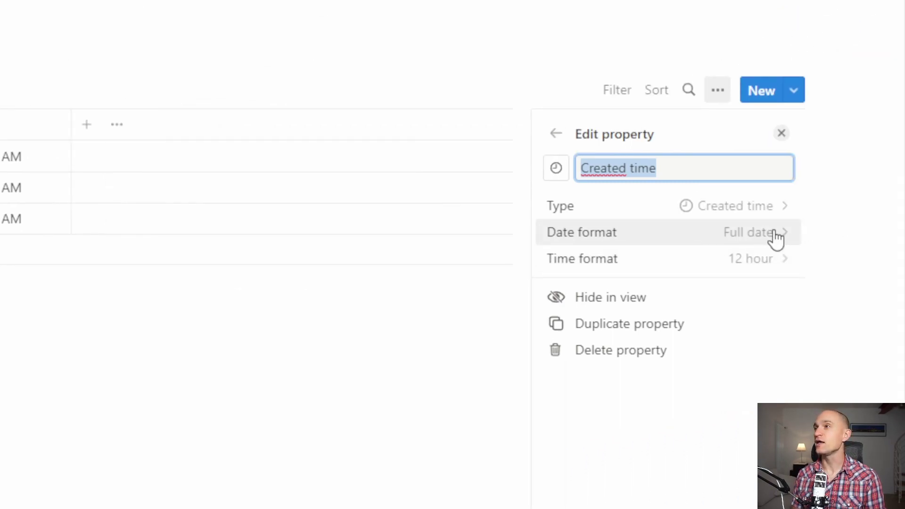
Add a Select property named "Libro" to the Note table and close the property settings.
click(560, 161)
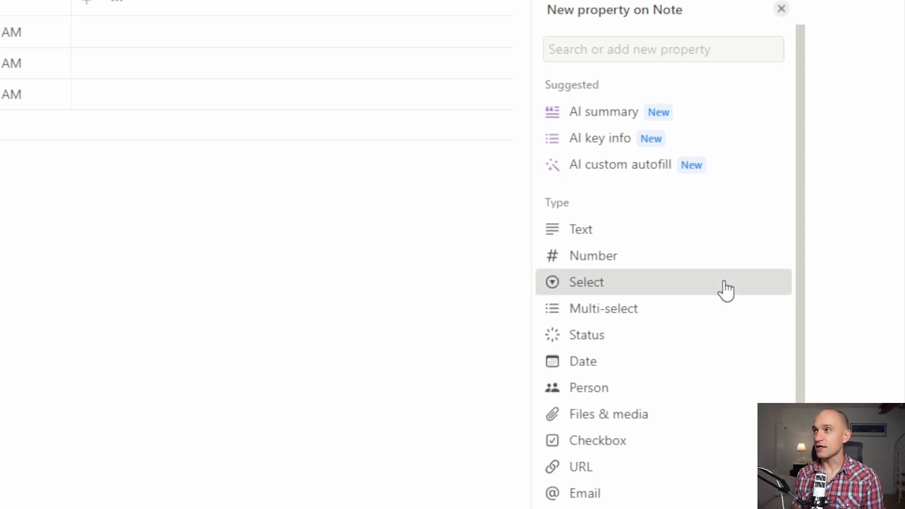
click(726, 290)
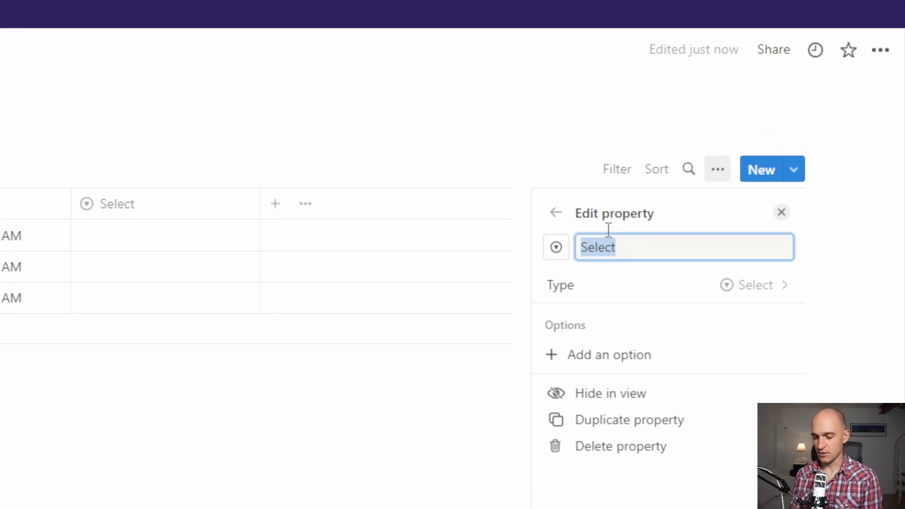
text(Tit)
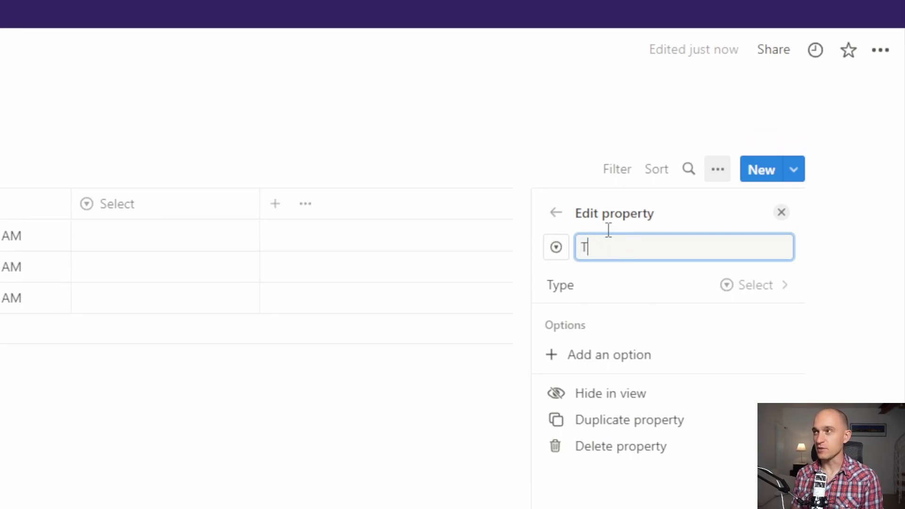
key(BackSpace)
key(BackSpace)
key(BackSpace)
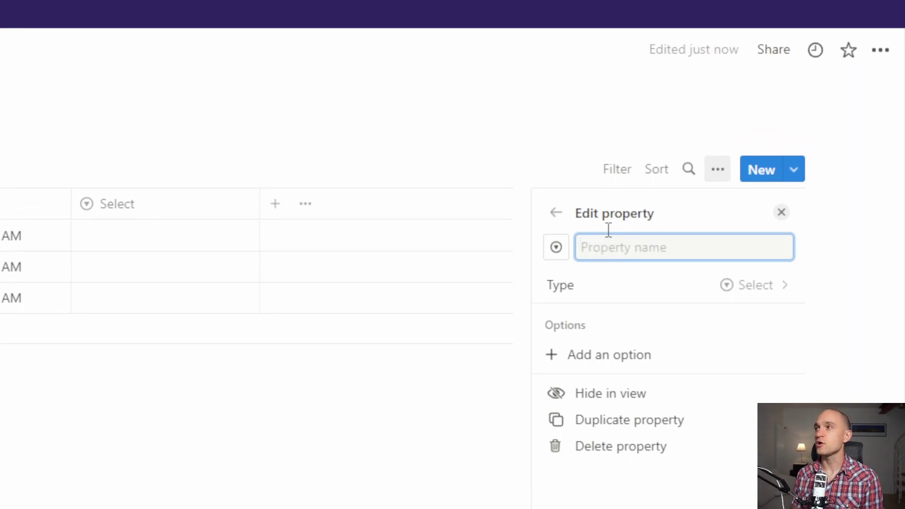
text(libro)
key(BackSpace)
key(BackSpace)
key(BackSpace)
key(BackSpace)
key(BackSpace)
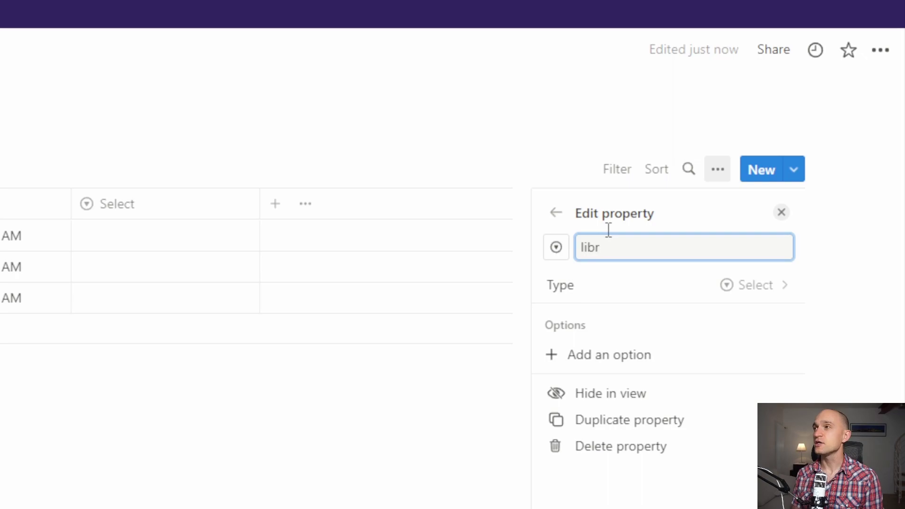
text(Libro)
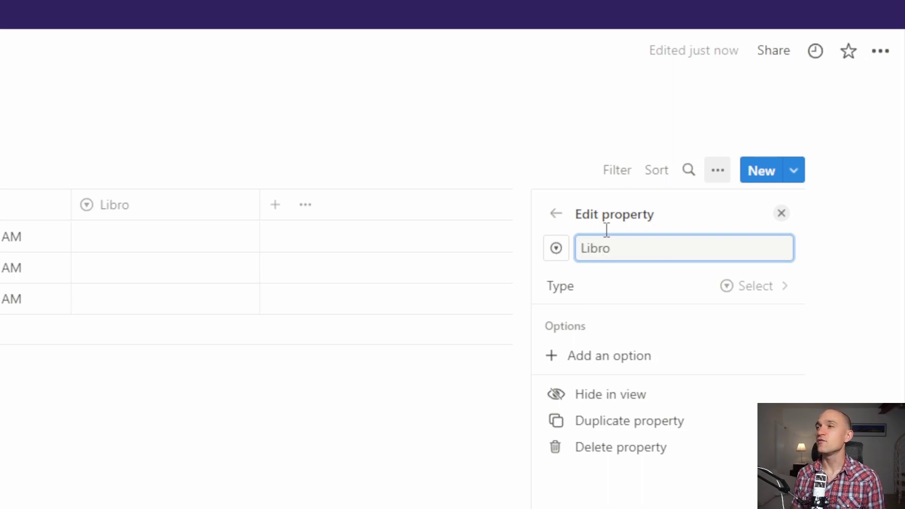
click(367, 98)
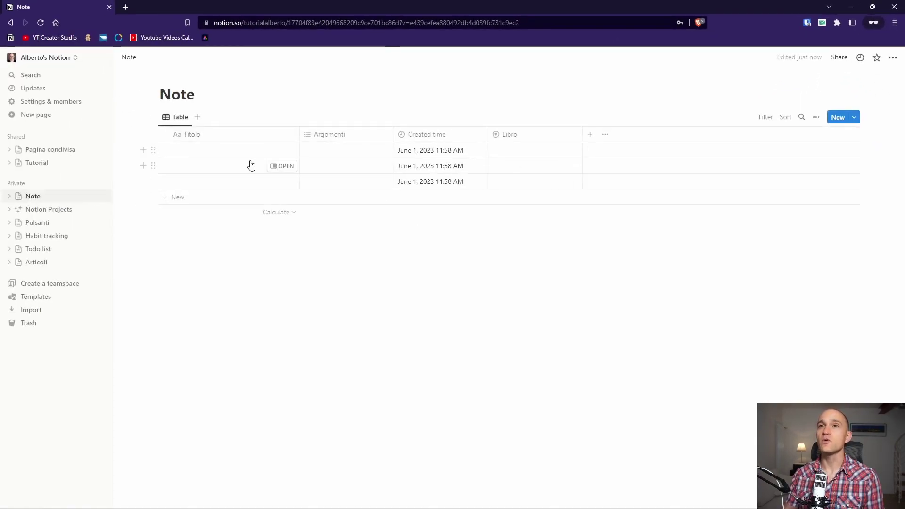
Enter "Nota 1" as the title of the table's first row.
click(247, 155)
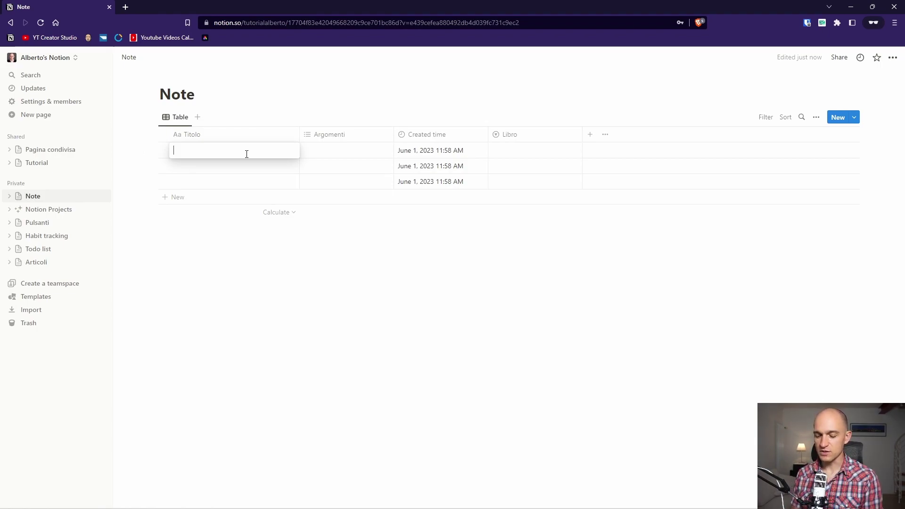
text(Nota 1)
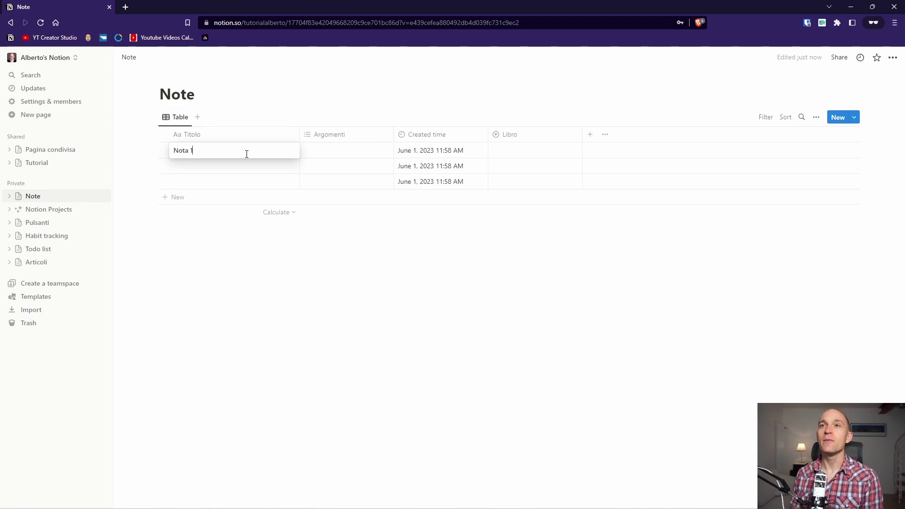
key(Return)
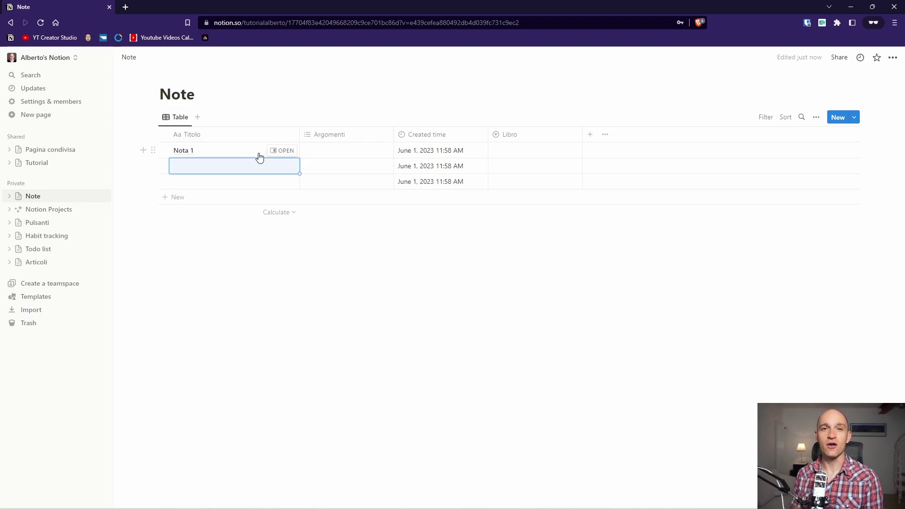
click(540, 153)
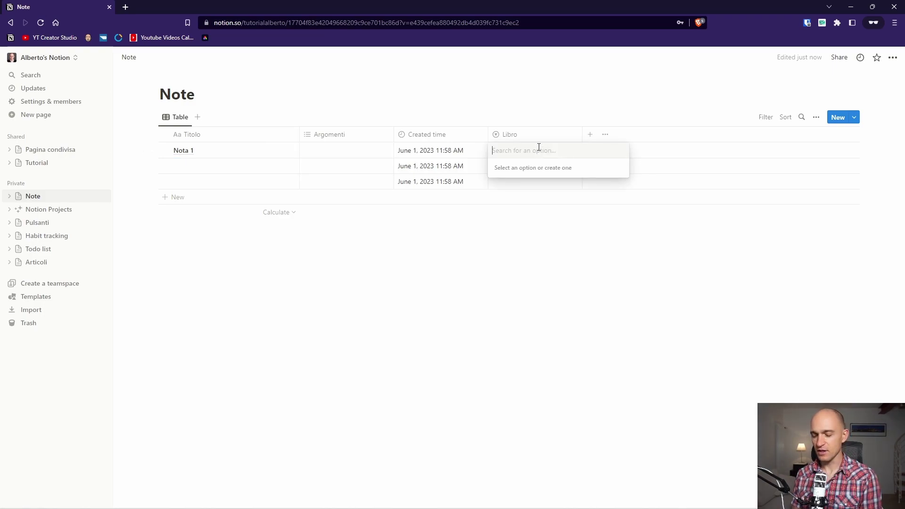
text(Titolo 1)
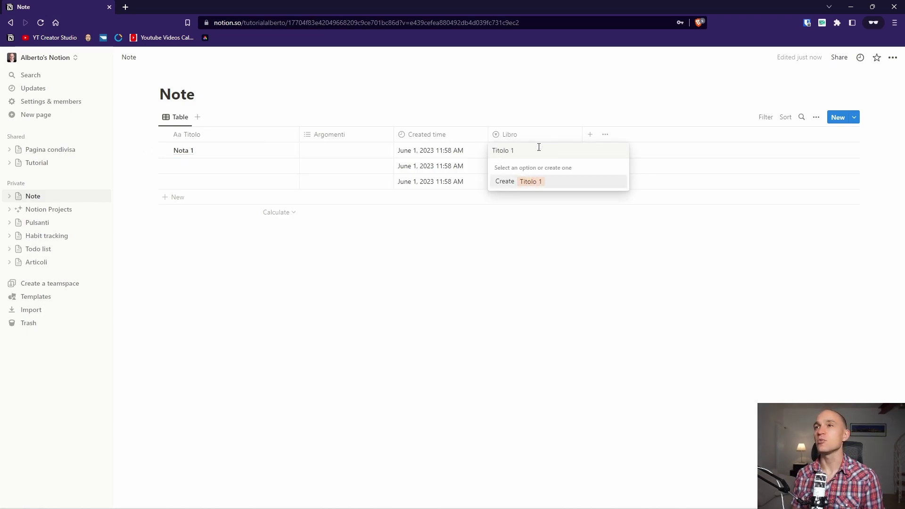
click(349, 155)
Create the option "crescita personale" and assign it to Nota 1 under Argomenti.
click(350, 155)
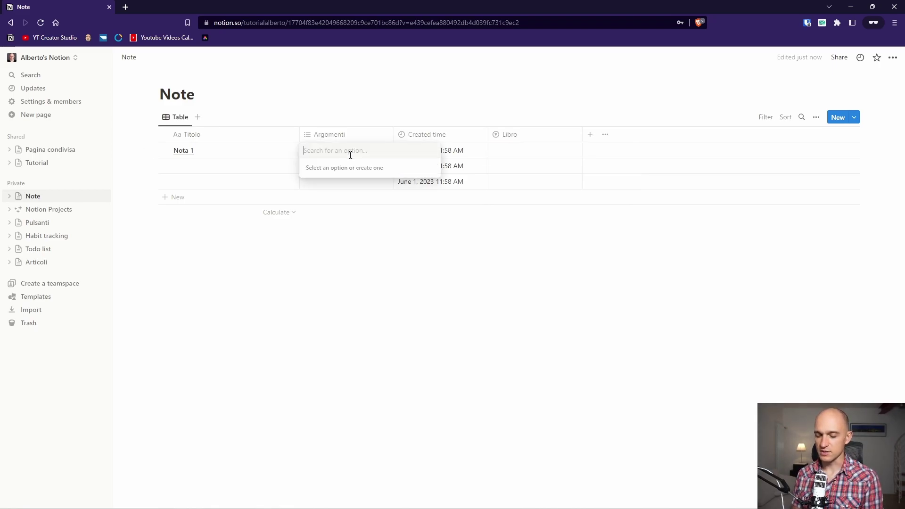
text(crescita perso)
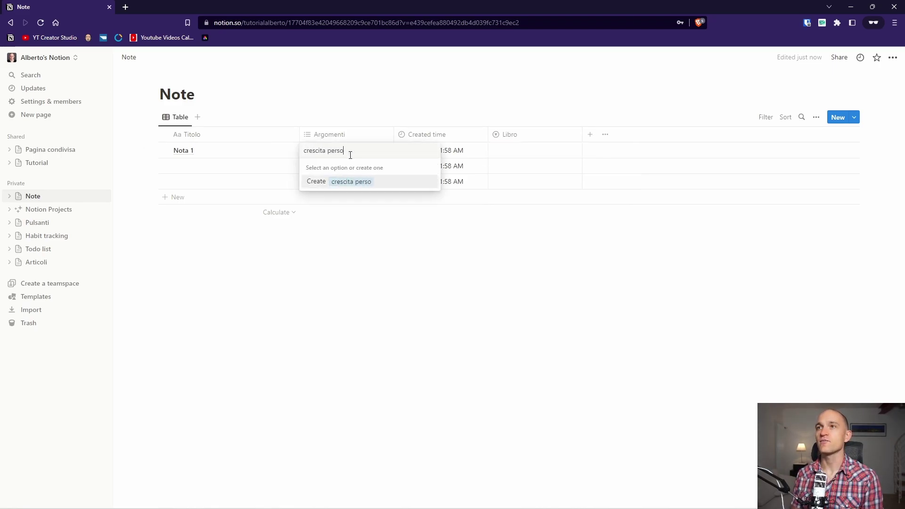
text(nale)
key(Return)
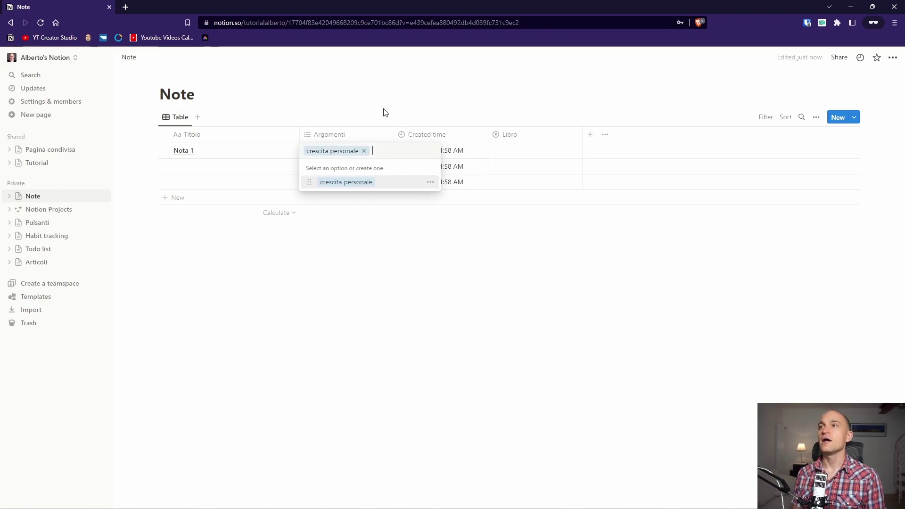
Create the option "libro 1" and assign it to Nota 1 under Libro.
click(519, 154)
click(518, 149)
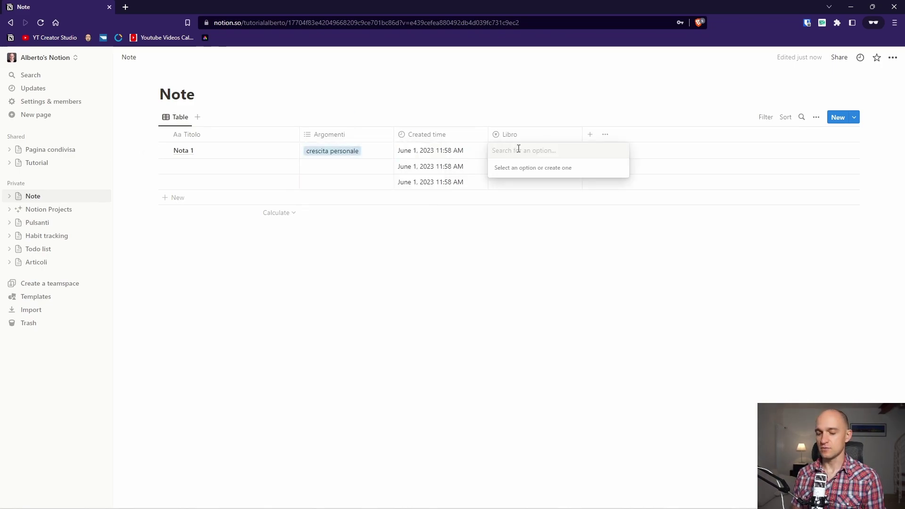
text(libro 1)
key(Return)
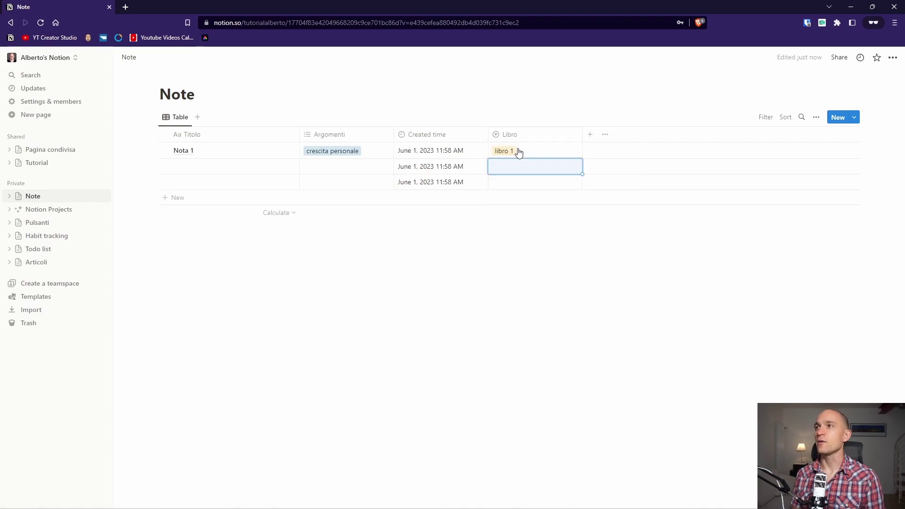
Title the second row "Nota 2" and set its Libro to the existing option "libro 1".
click(233, 168)
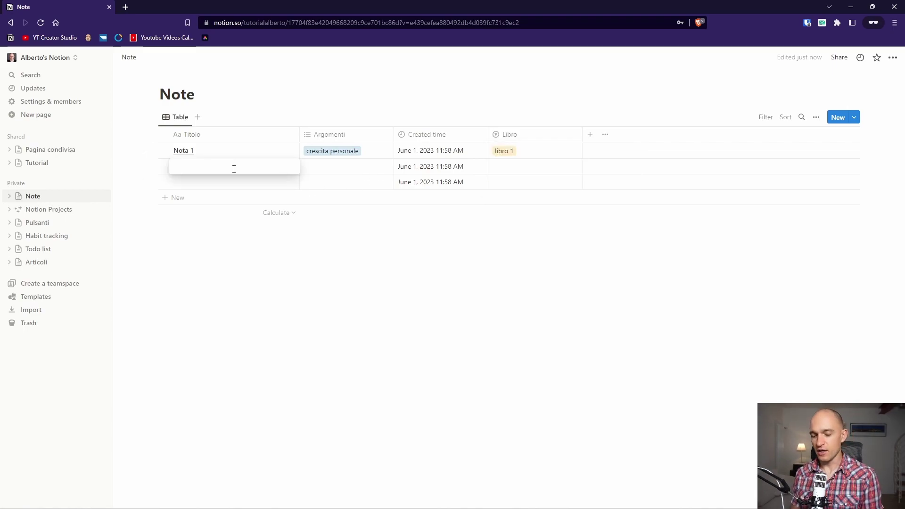
text(Nota 2)
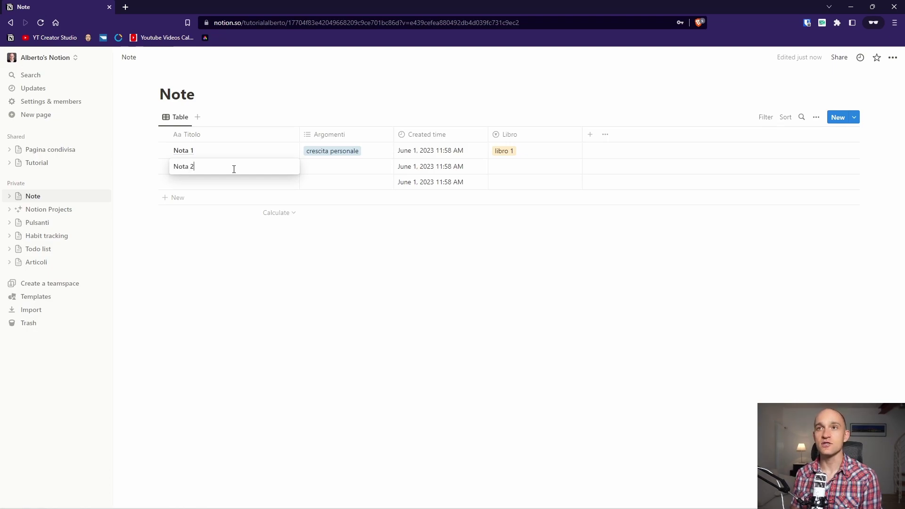
key(Return)
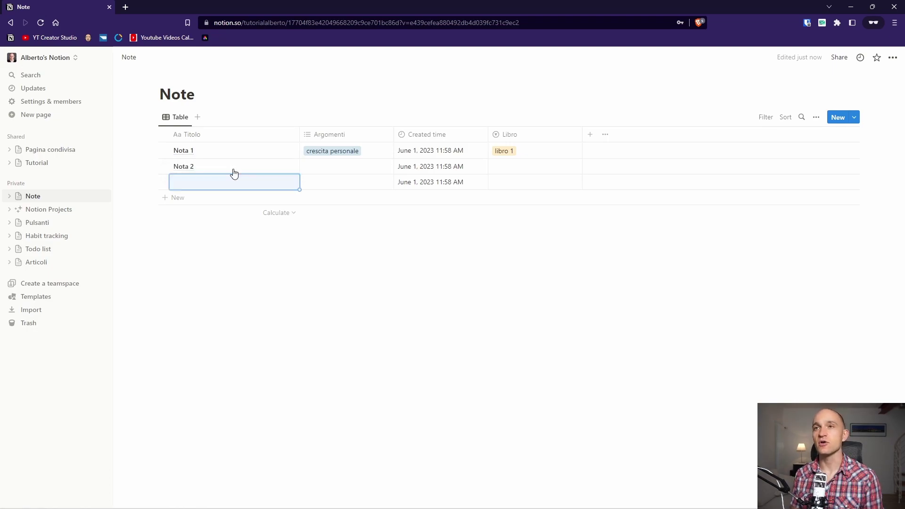
click(515, 168)
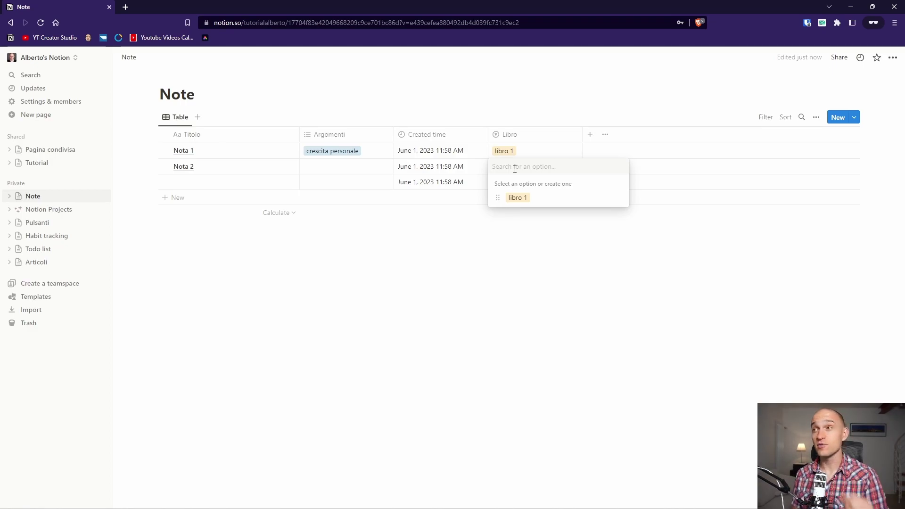
click(524, 197)
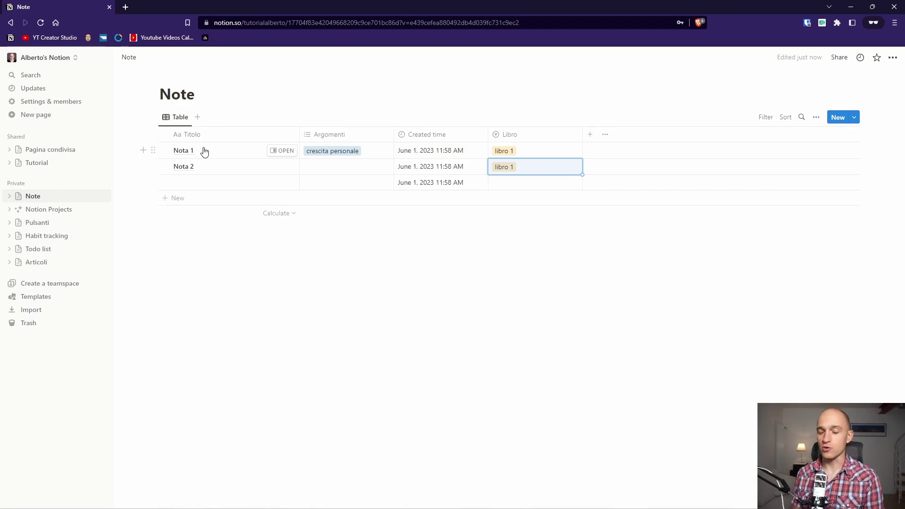
Write "testo della nota" and, on a new line, "i tuoi pensieri" in the body of the Nota 1 page and close it.
click(279, 151)
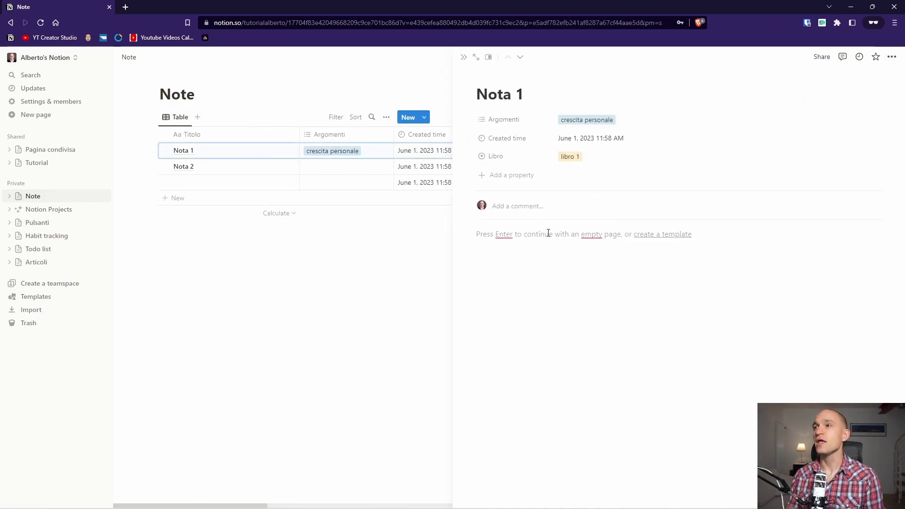
click(542, 236)
text(testo della nota)
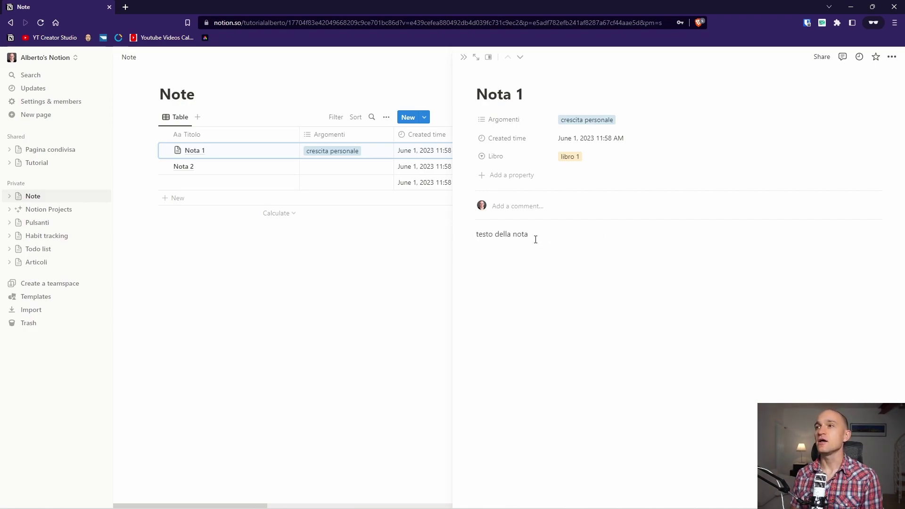
key(Return)
text(i tuoi pensieri)
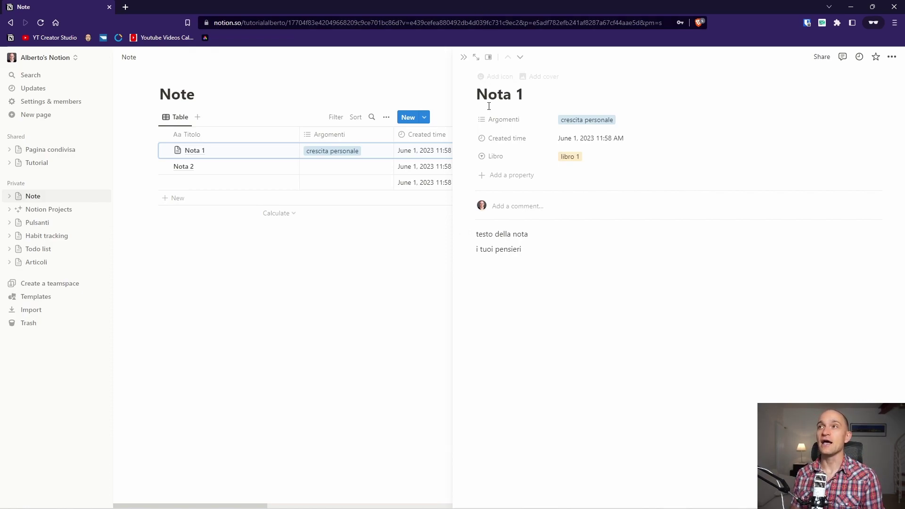
click(460, 63)
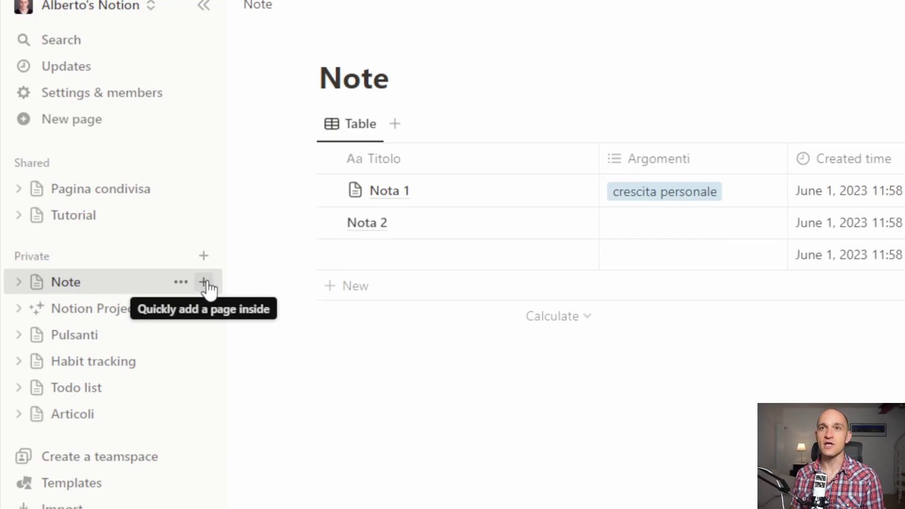
Add a page titled "Nota 3" inside the Note database and assign it the existing Argomenti option "crescita personale".
click(206, 280)
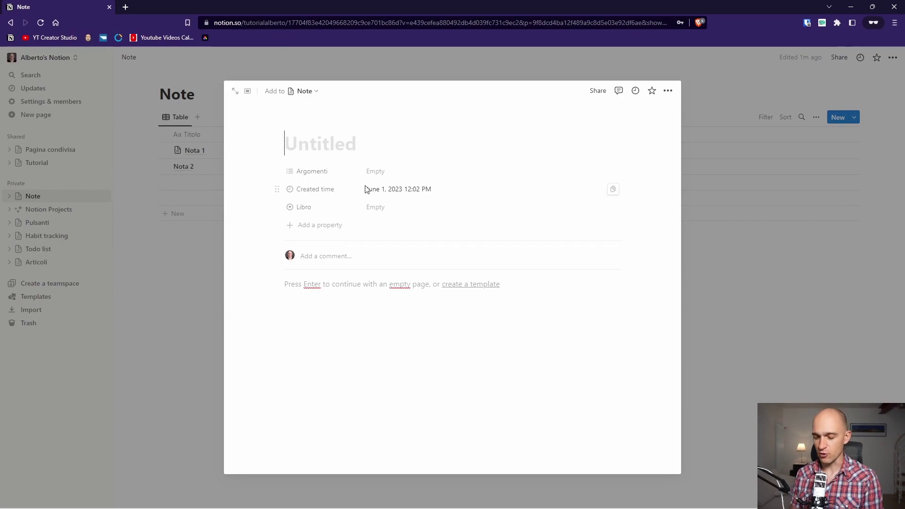
text(Nota 3)
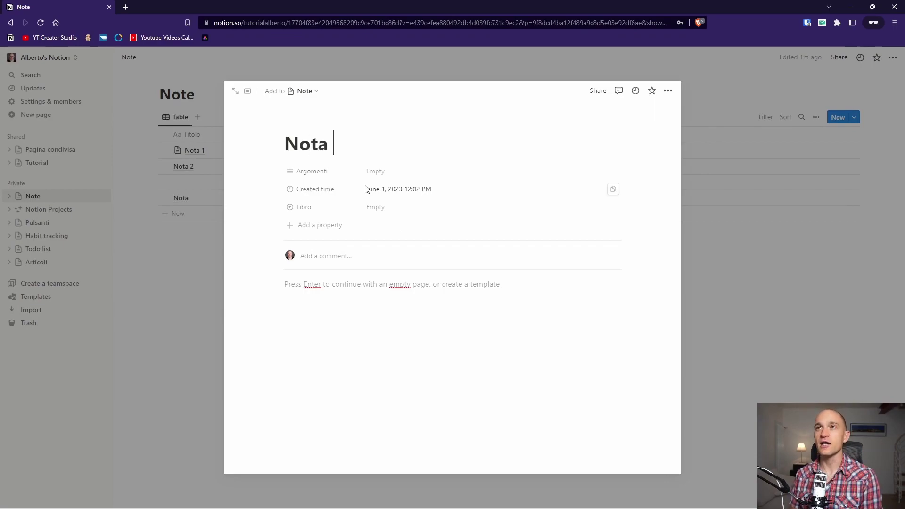
click(374, 170)
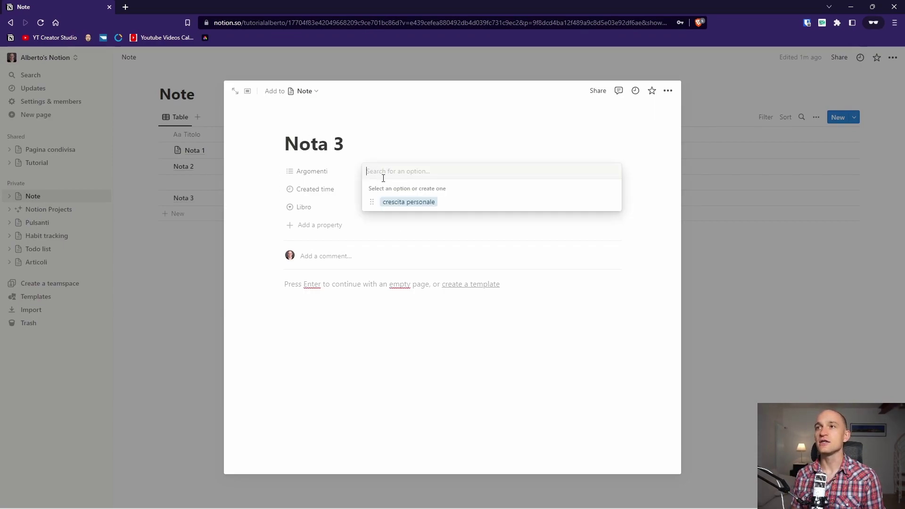
click(395, 203)
click(398, 217)
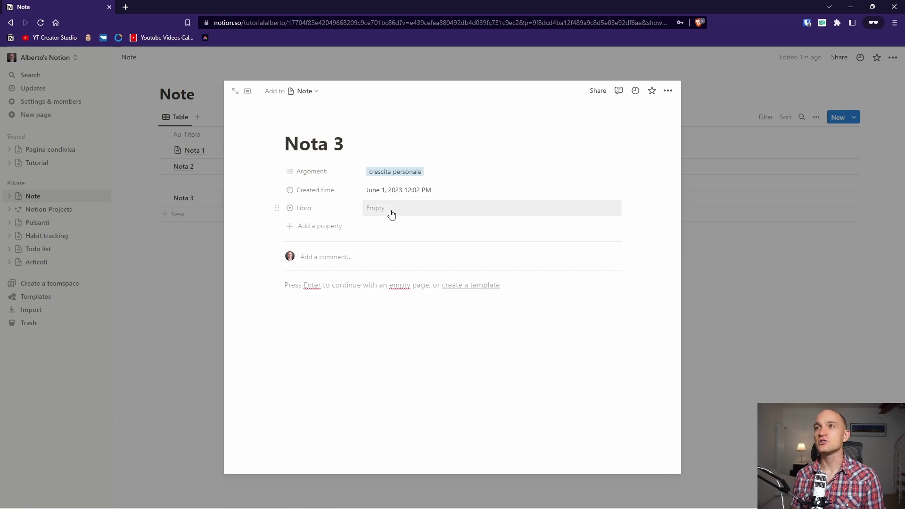
Set Nota 3's Libro to "libro 1", write "testo" in its body and close the page.
click(392, 212)
click(398, 236)
click(324, 301)
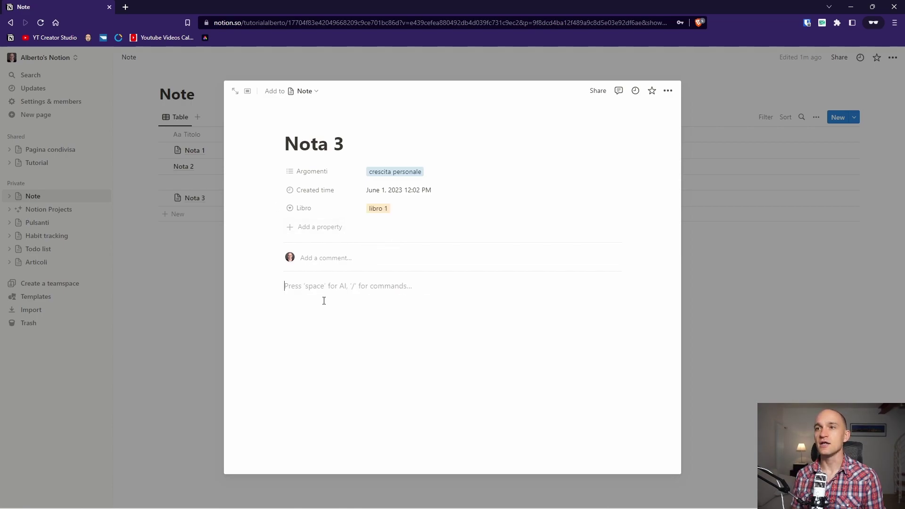
text(testo)
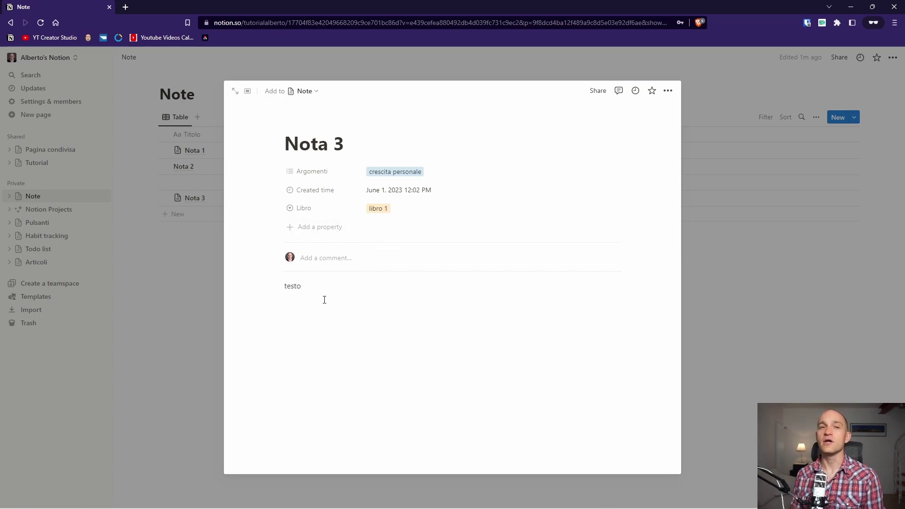
click(154, 299)
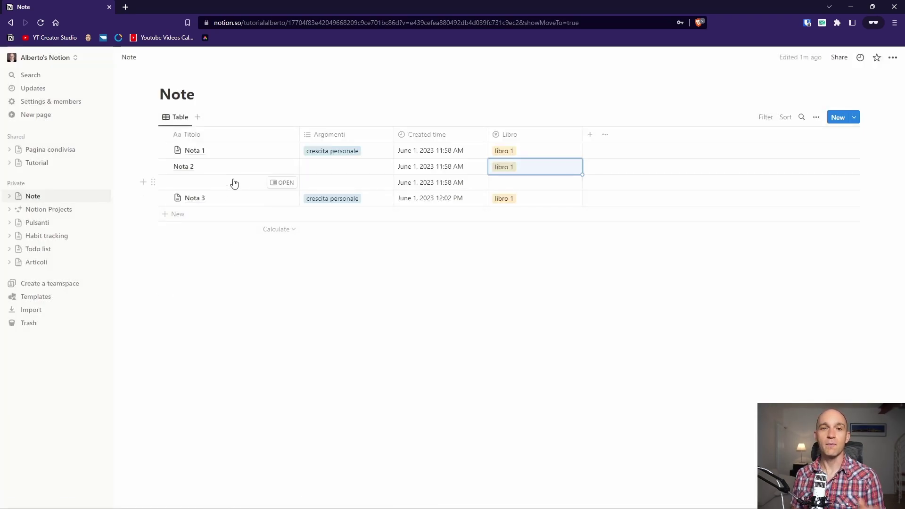
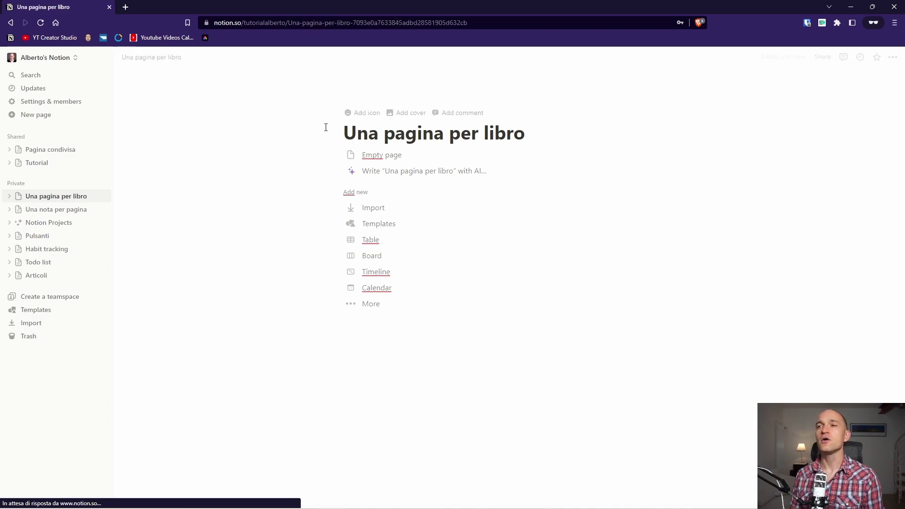
Turn the "Una pagina per libro" page into a table with a new database and rename its Name property "Titolo".
click(383, 239)
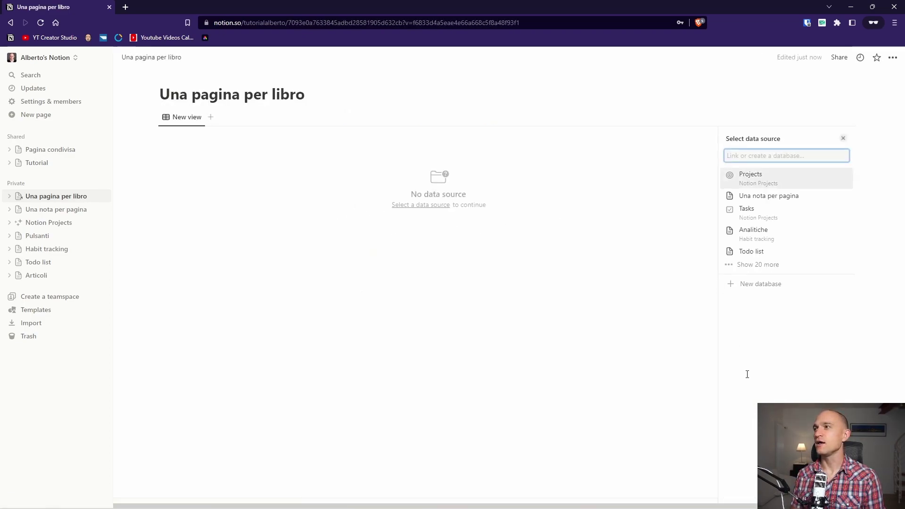
click(760, 285)
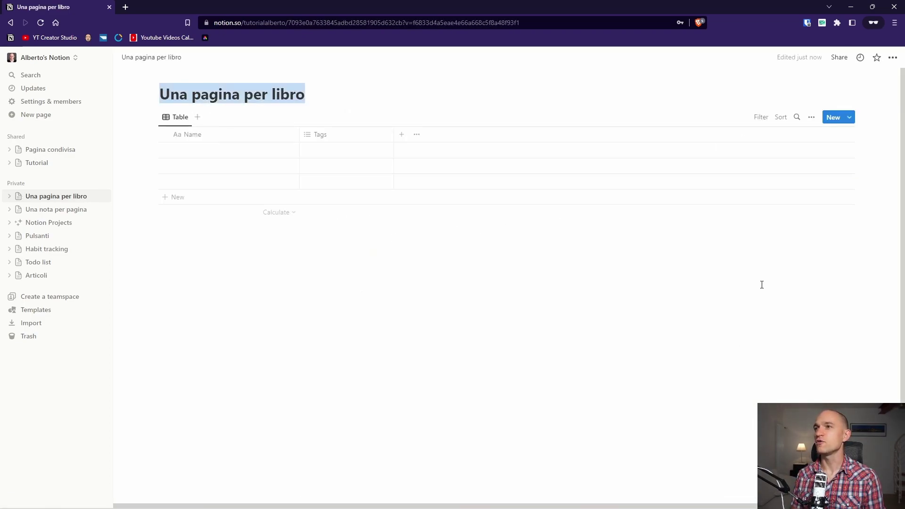
click(226, 136)
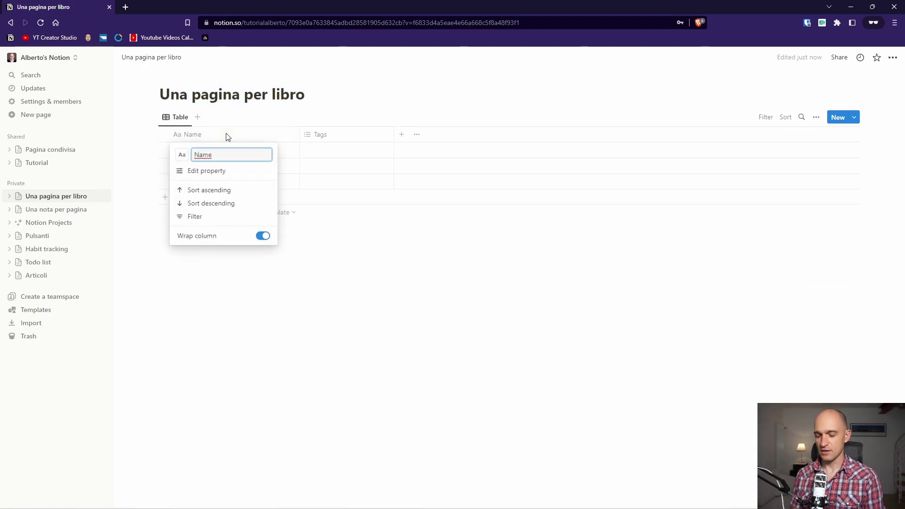
key(BackSpace)
text(titolo)
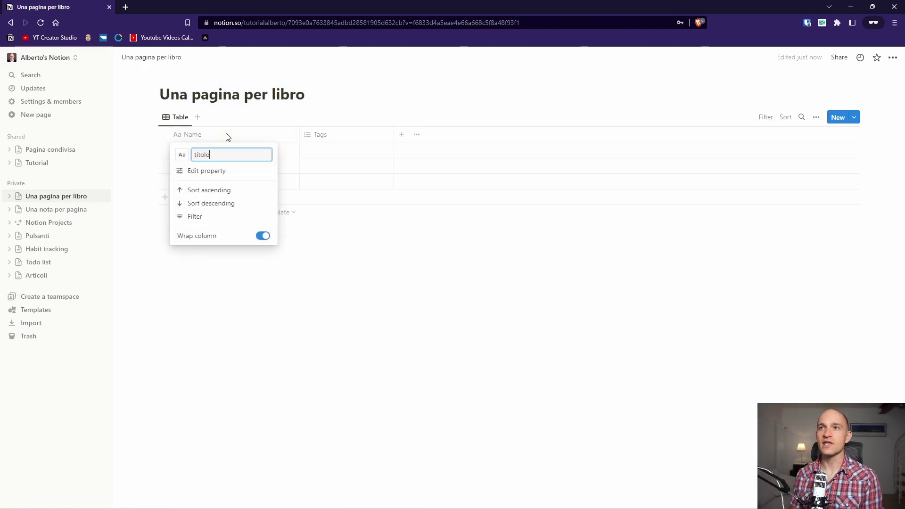
key(BackSpace)
key(BackSpace)
key(BackSpace)
key(BackSpace)
key(BackSpace)
key(BackSpace)
text(Ti)
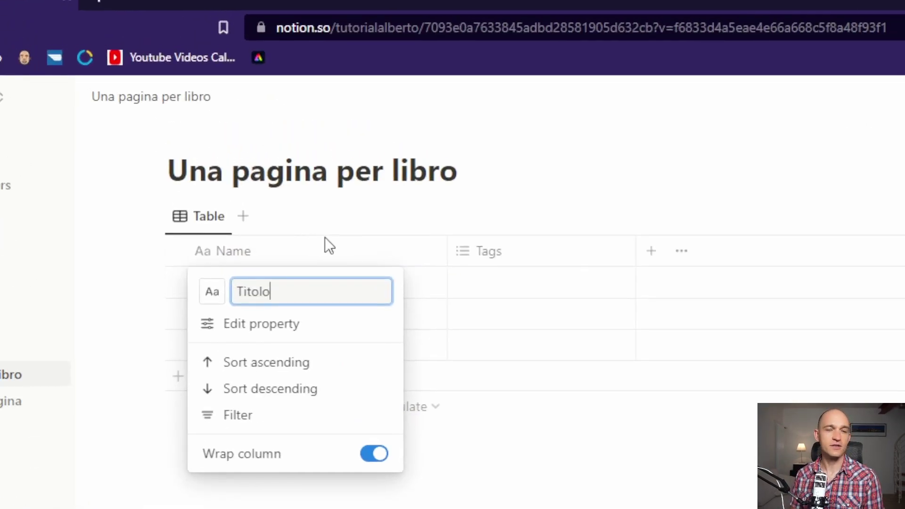
Rename the table's Tags property "Argomenti".
click(554, 251)
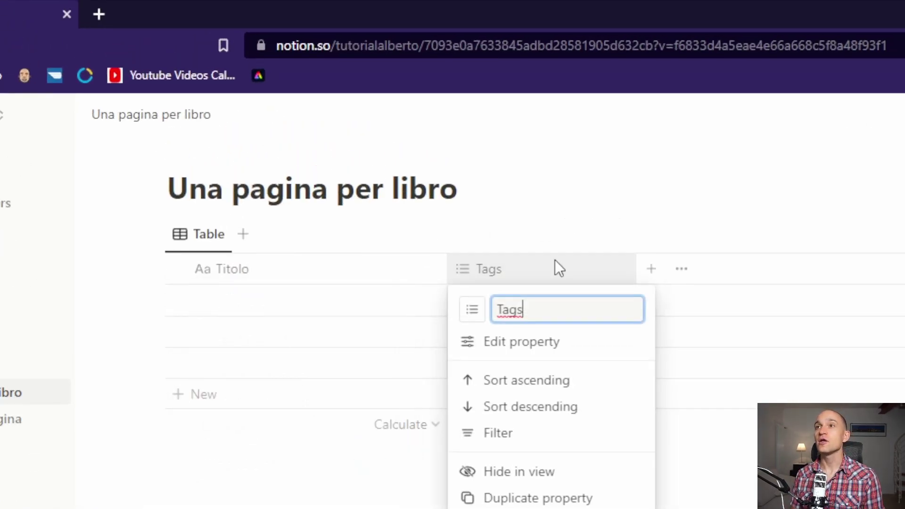
key(ctrl+a)
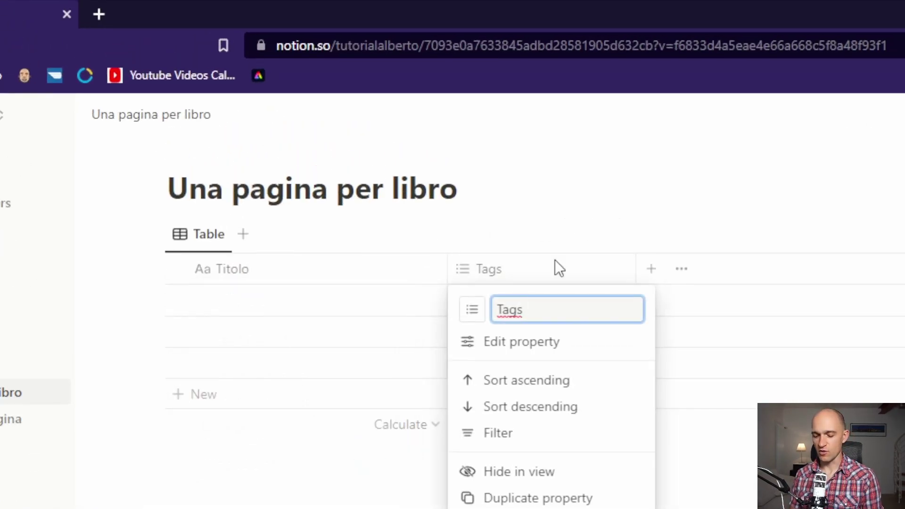
key(BackSpace)
text(Argomenti)
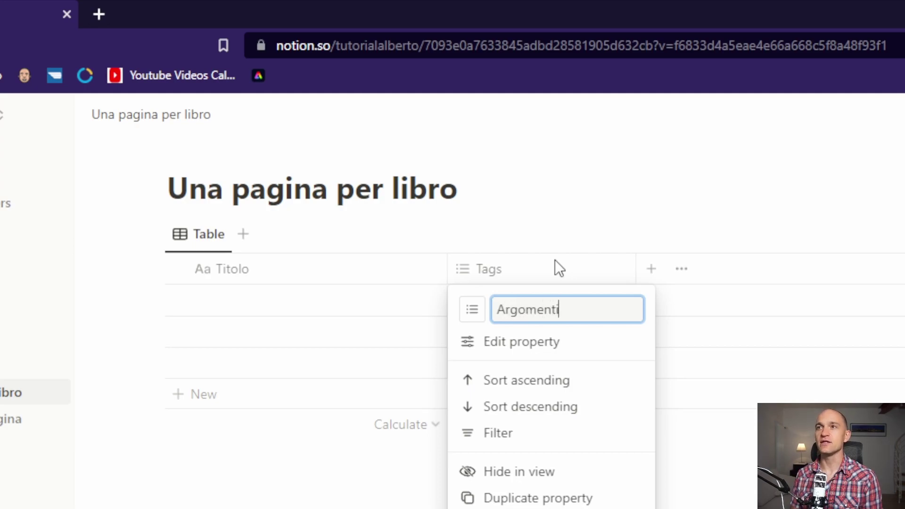
key(Return)
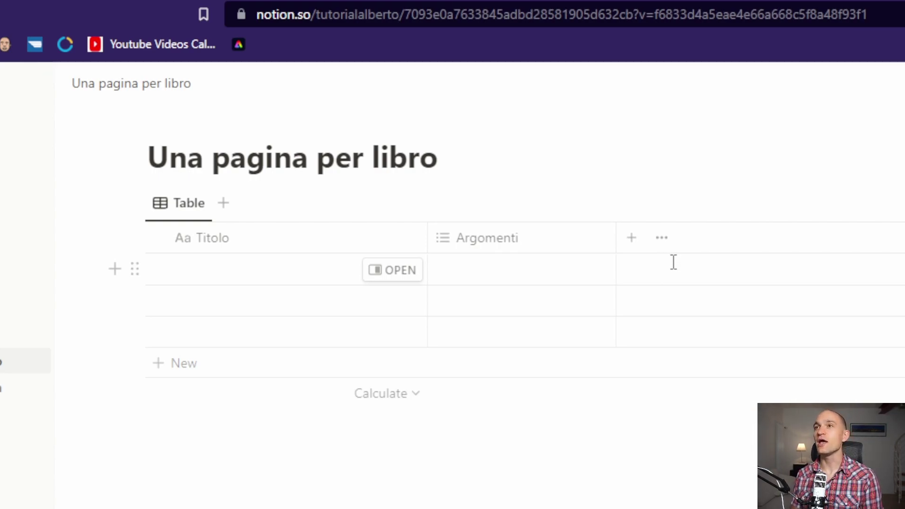
Add a Select property named "Autore" to the book table.
click(632, 238)
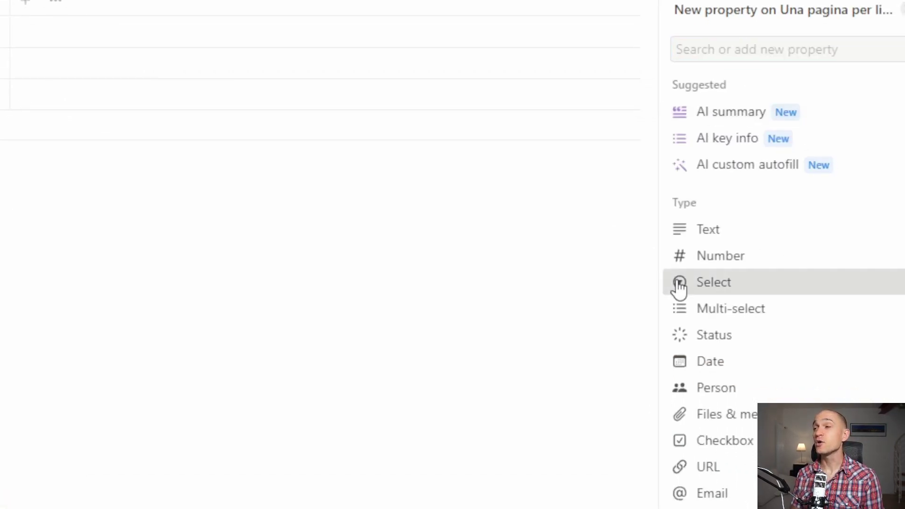
click(679, 283)
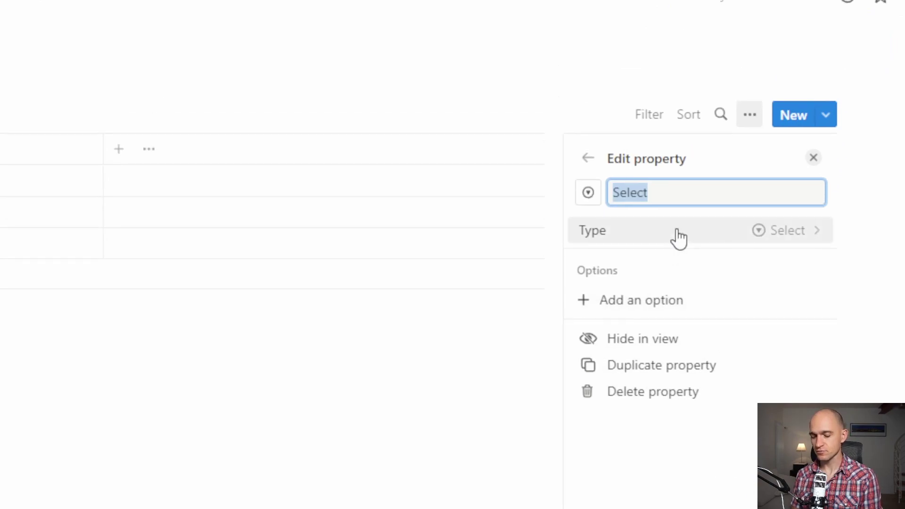
text(Autore)
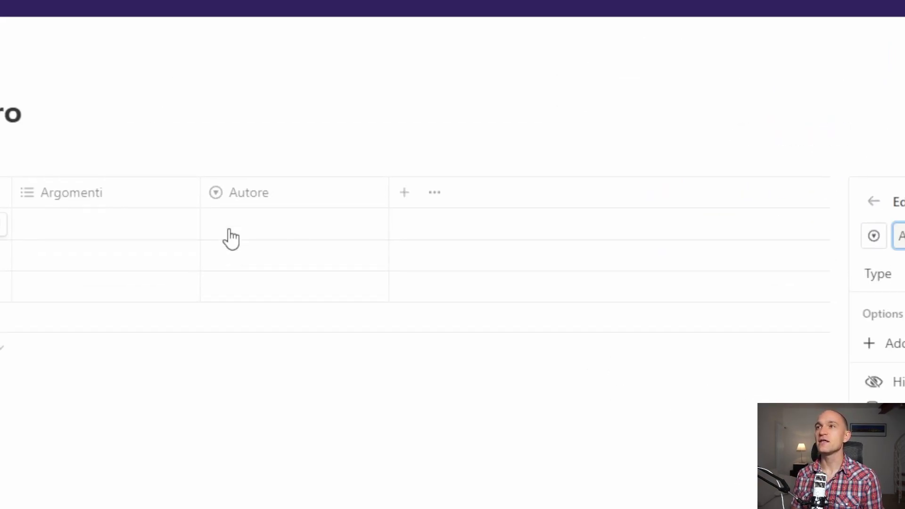
Create the option "Autore 1" and assign it to the first row under Autore.
click(228, 224)
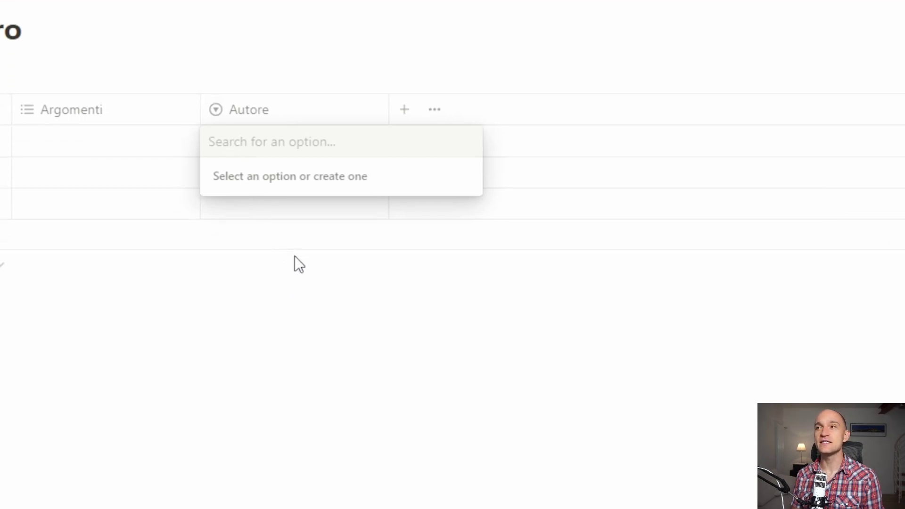
text(Autore)
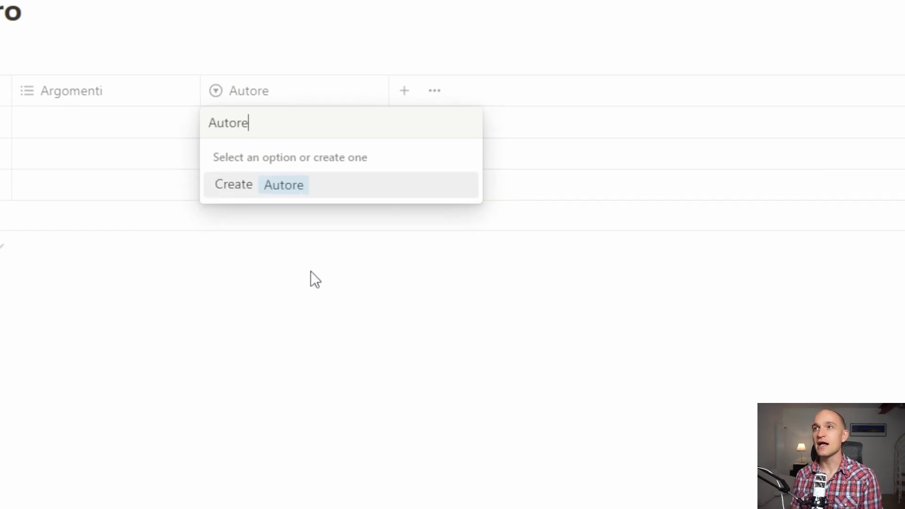
text( 1)
key(Return)
click(257, 166)
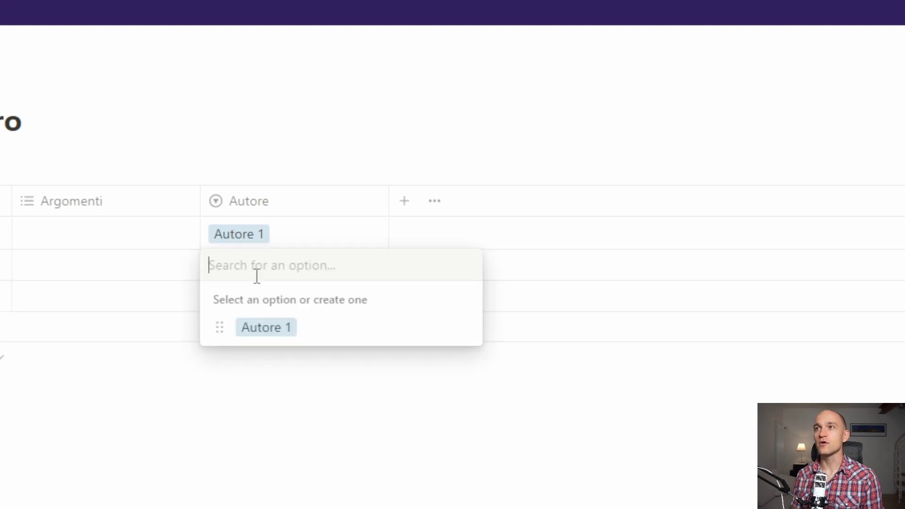
key(Escape)
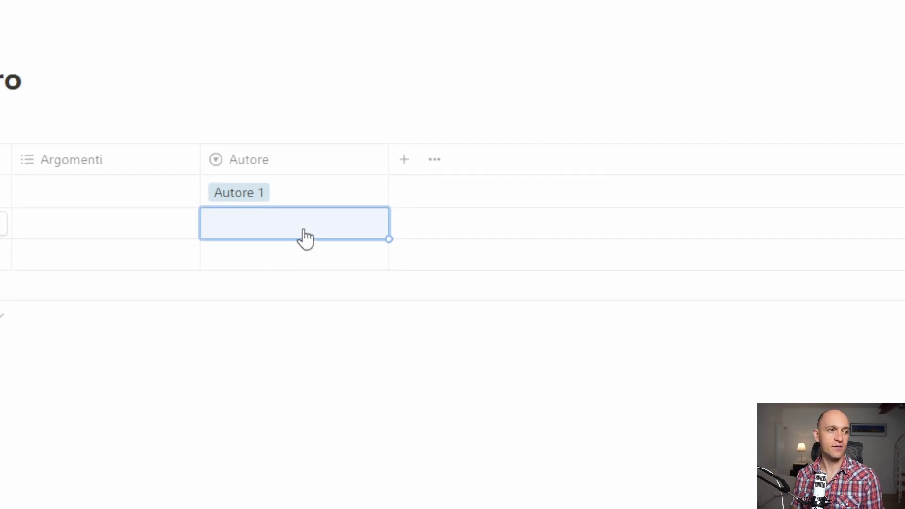
Add a Date property named "Finito" to the book table.
click(405, 159)
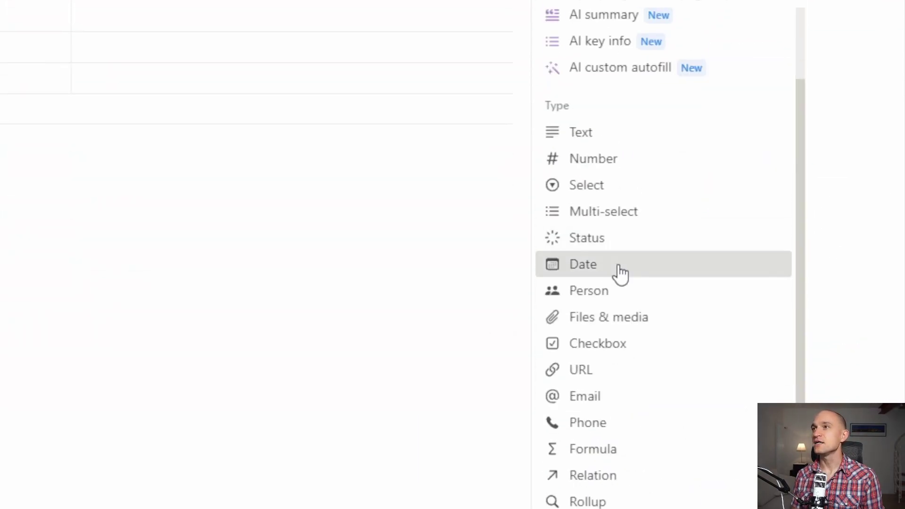
click(618, 46)
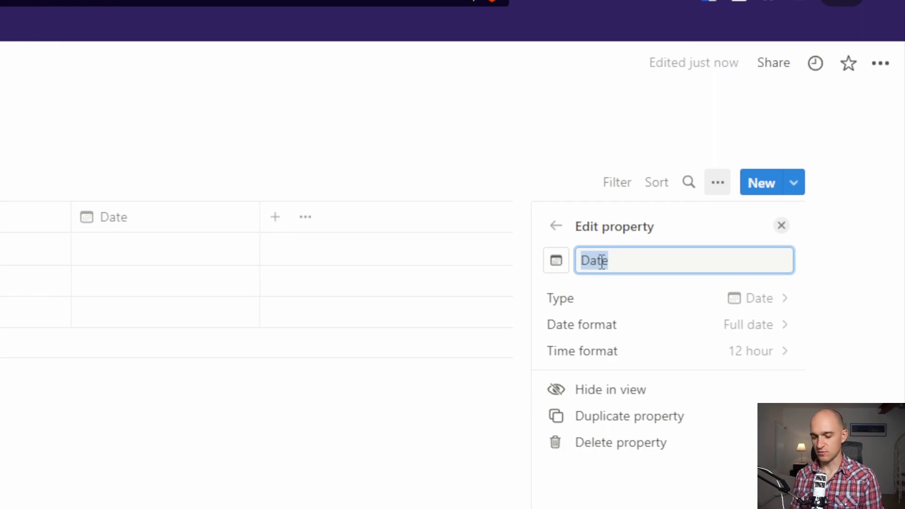
text(Fl)
text(nito)
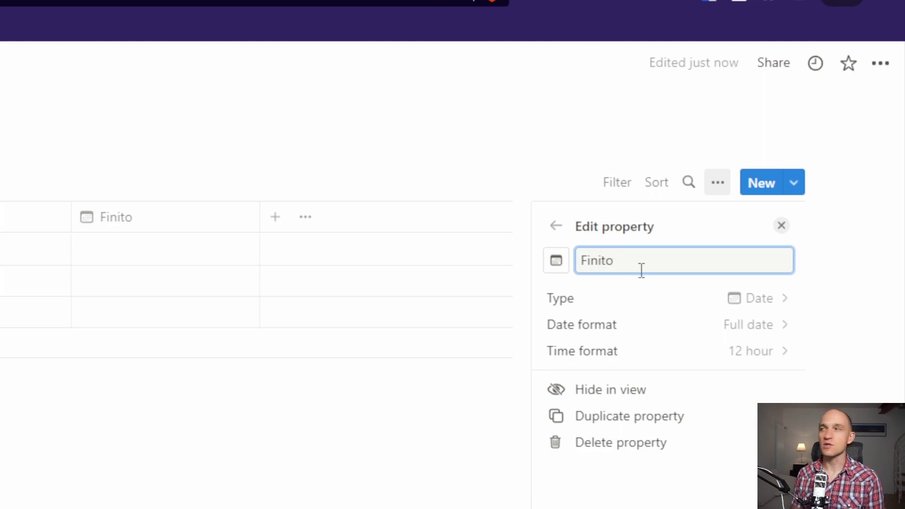
click(178, 179)
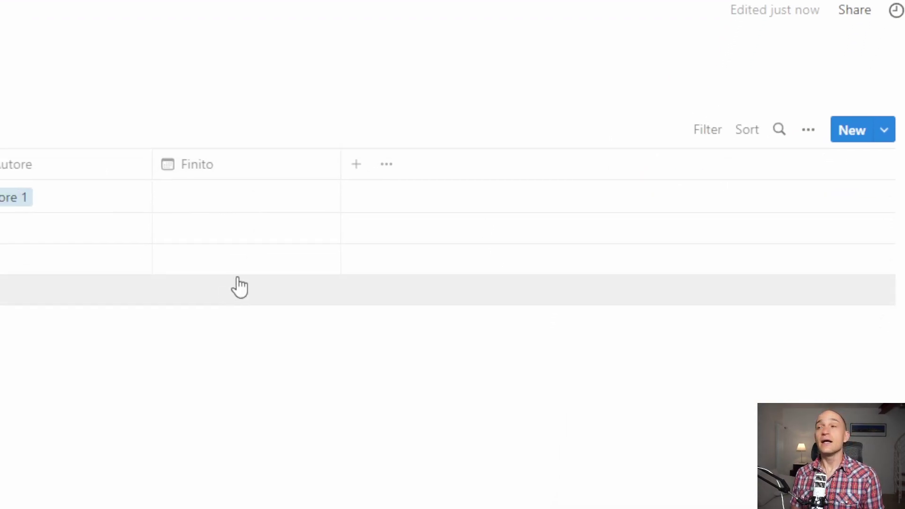
Add a Select property named "Stato" to the book table.
click(356, 165)
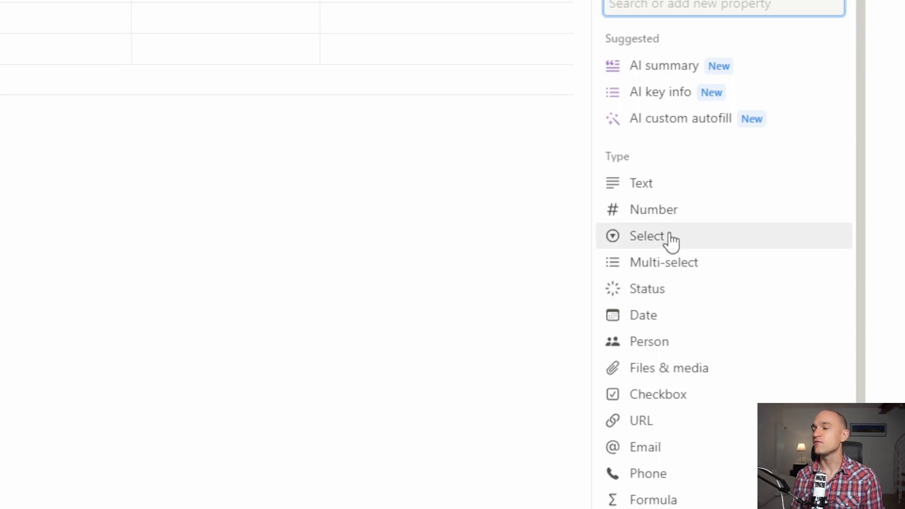
click(671, 240)
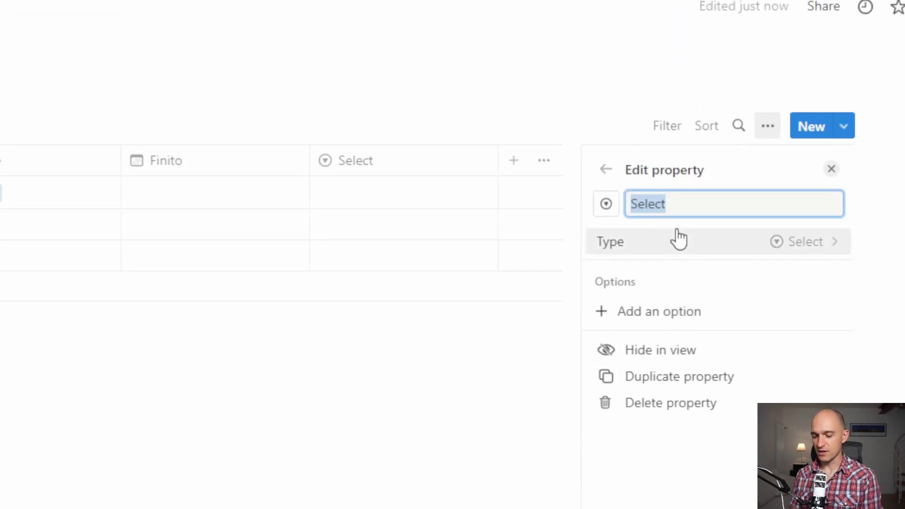
text(Stato)
key(Return)
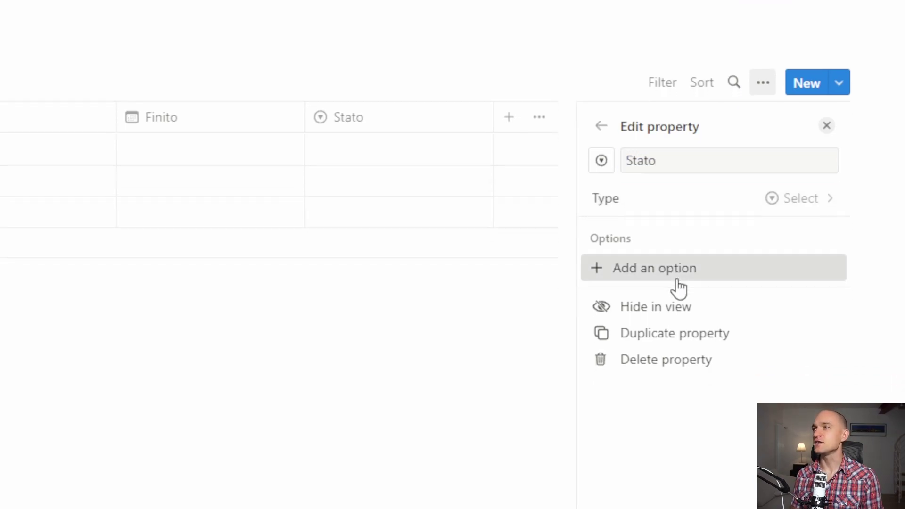
Add the options "Da leggere", "Letto" and "In lettura" to the Stato property.
click(679, 285)
text(Da leggere)
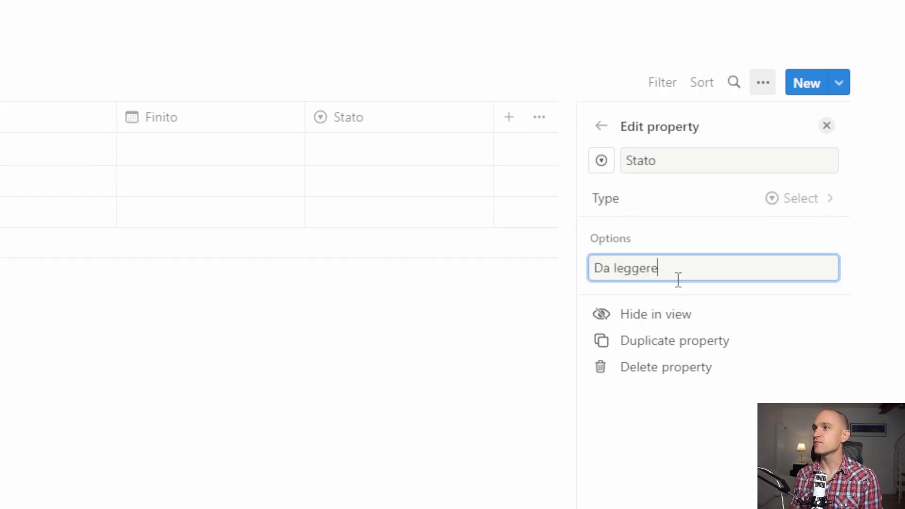
key(Return)
text(Le)
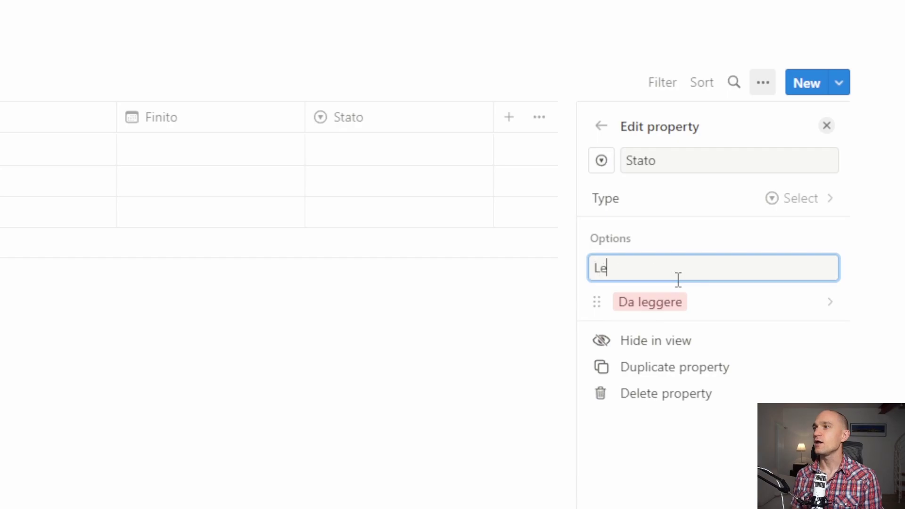
text(tto)
key(Return)
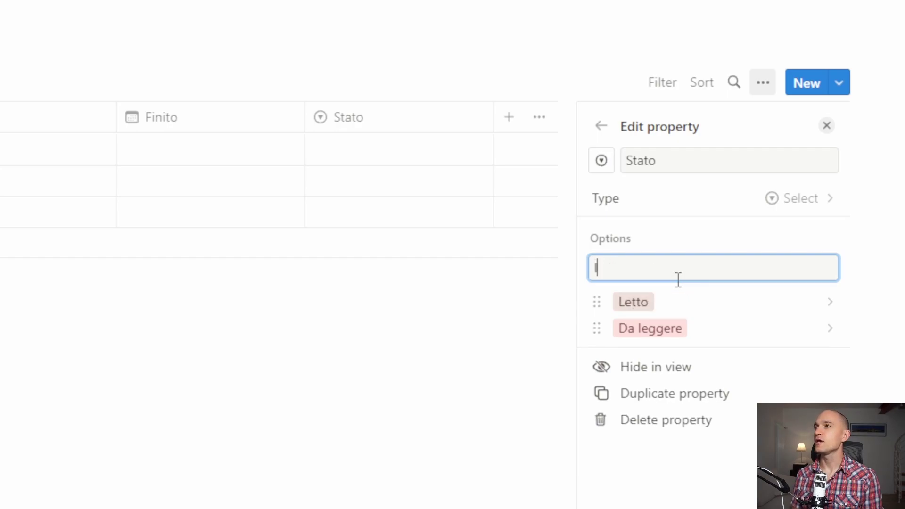
text(In letturaù)
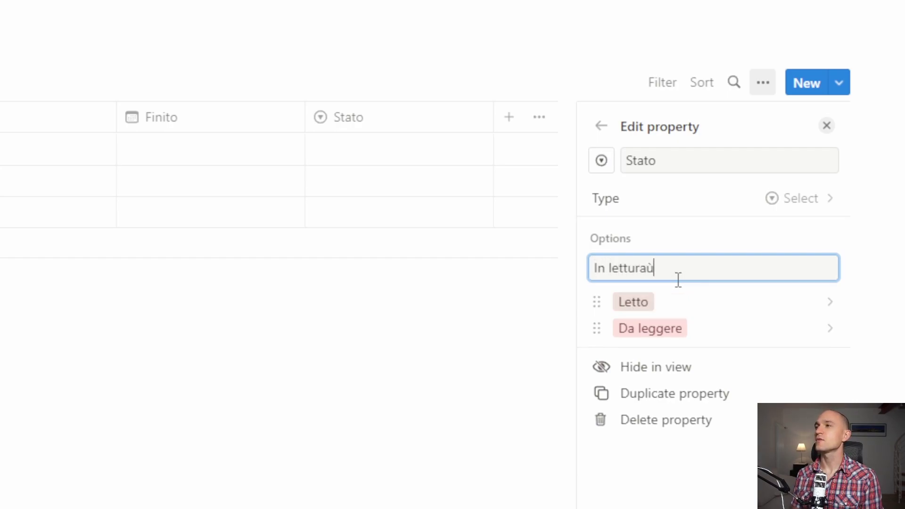
key(BackSpace)
key(Return)
Add two more Stato options named "Abbandonato" and "Riassunto".
text(Abbandd)
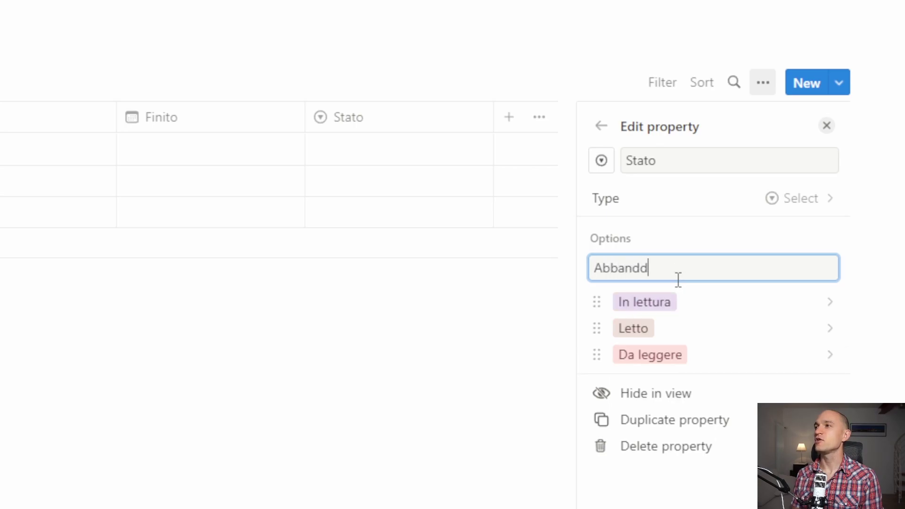
key(BackSpace)
text(onato)
key(Return)
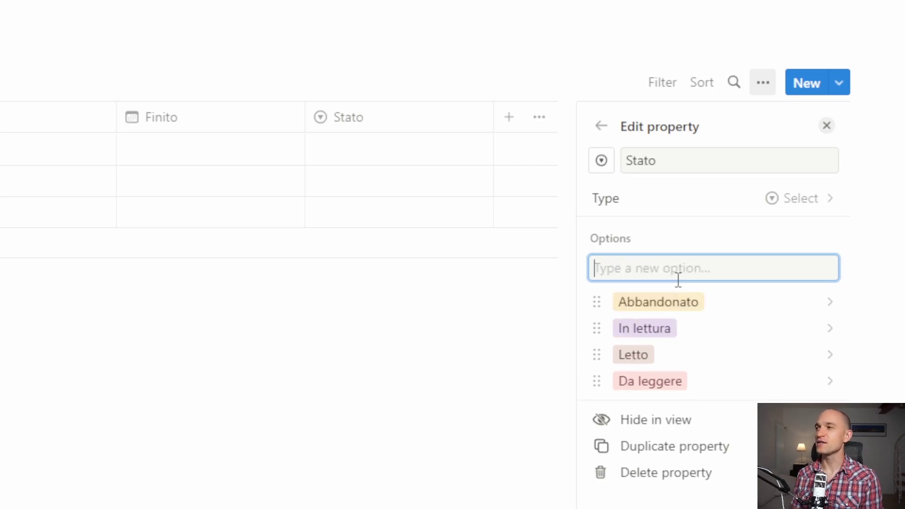
text(Riassunto)
key(Return)
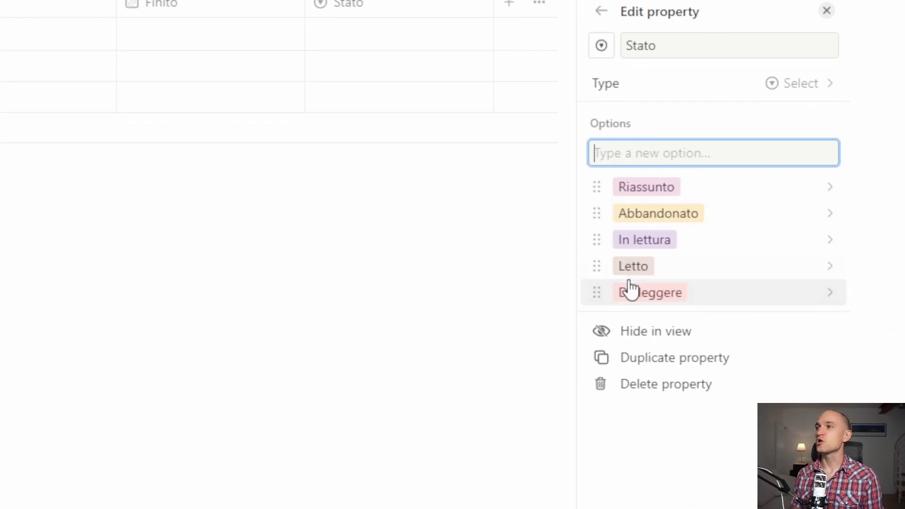
Reorder the Stato options so that Da leggere, In lettura and Letto come first, in that order.
drag(629, 318, 627, 204)
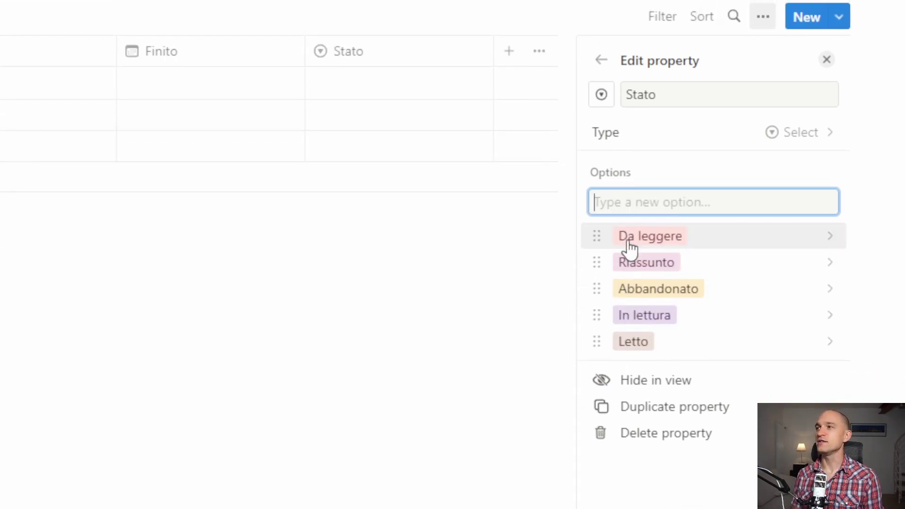
drag(641, 289, 642, 231)
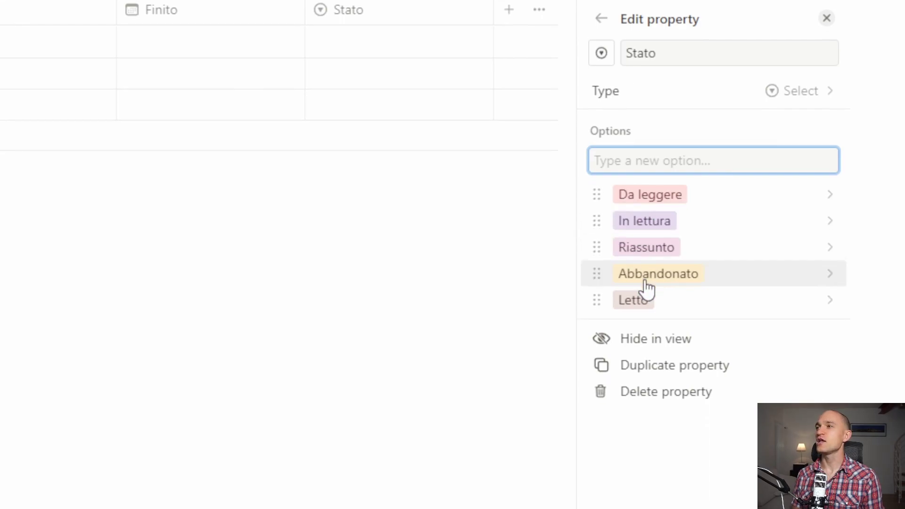
drag(652, 283, 654, 231)
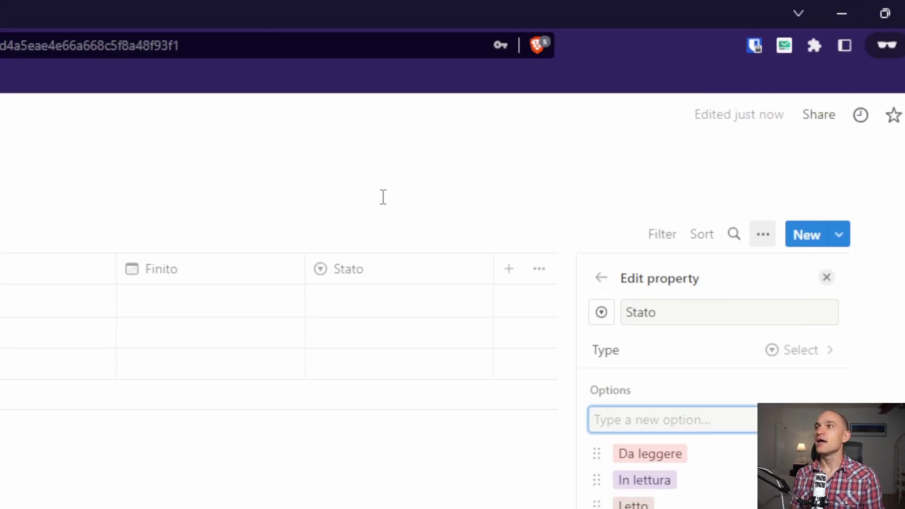
Add a Board view to the book database and group it by Stato.
click(252, 234)
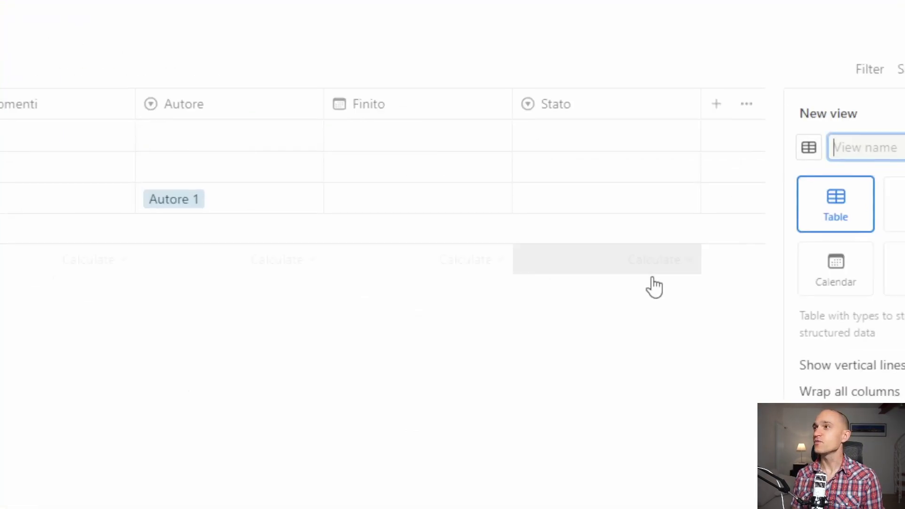
click(678, 235)
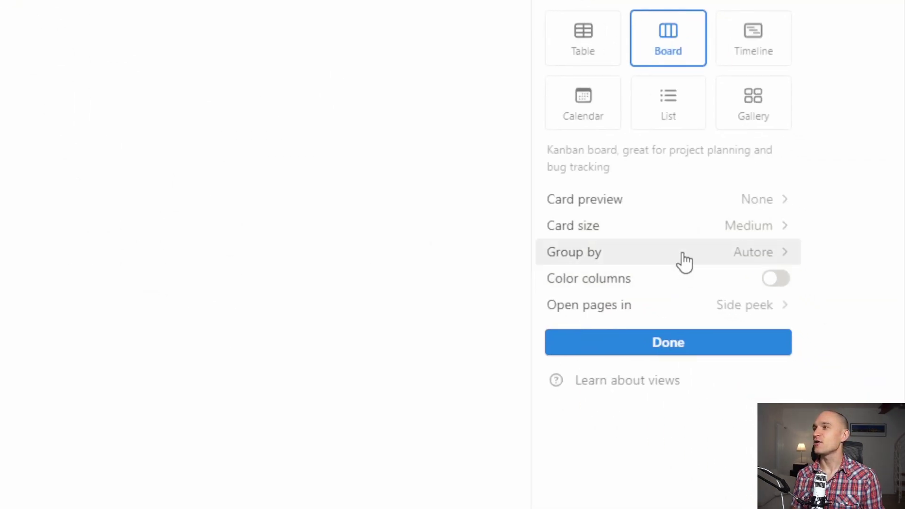
click(684, 257)
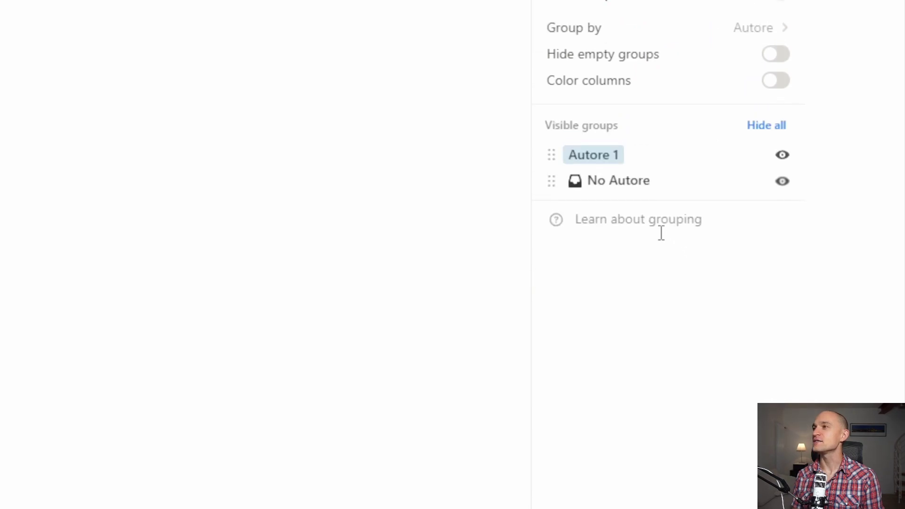
click(660, 134)
click(672, 282)
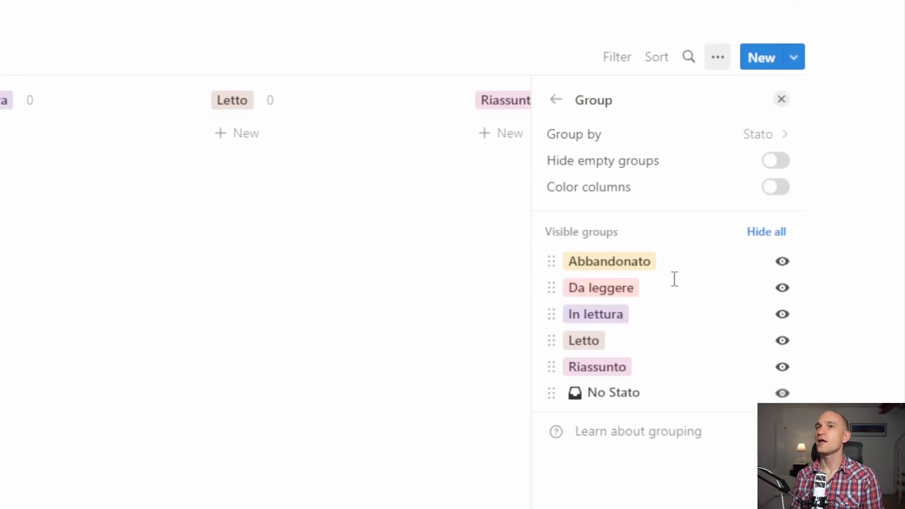
Move the Abbandonato group after Riassunto on the board and close the view options.
click(115, 166)
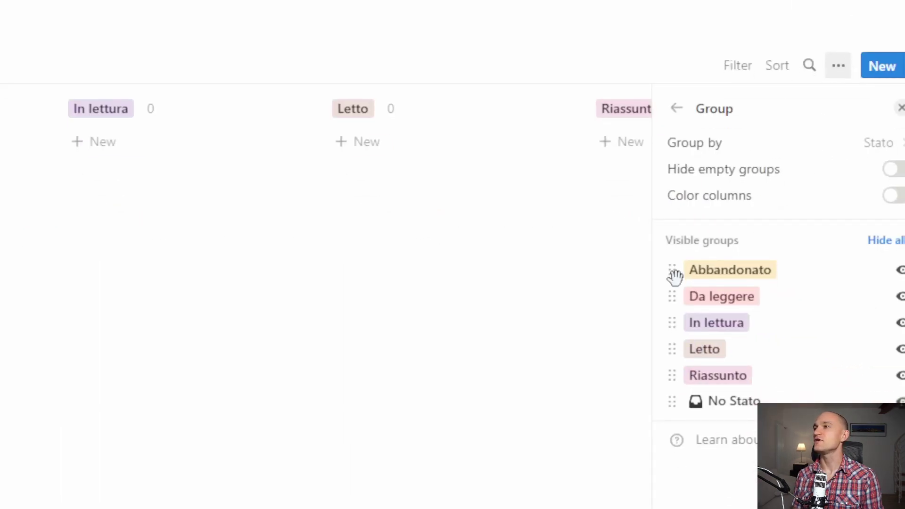
drag(674, 277, 687, 380)
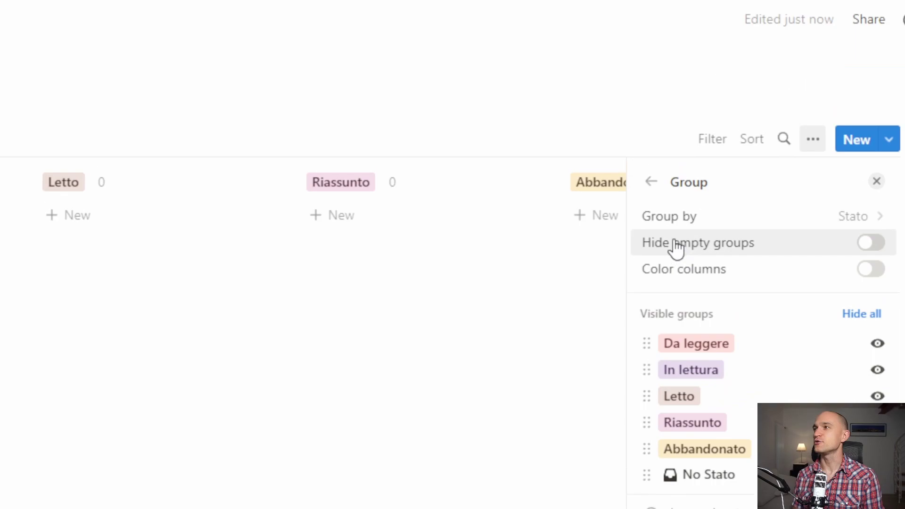
click(652, 181)
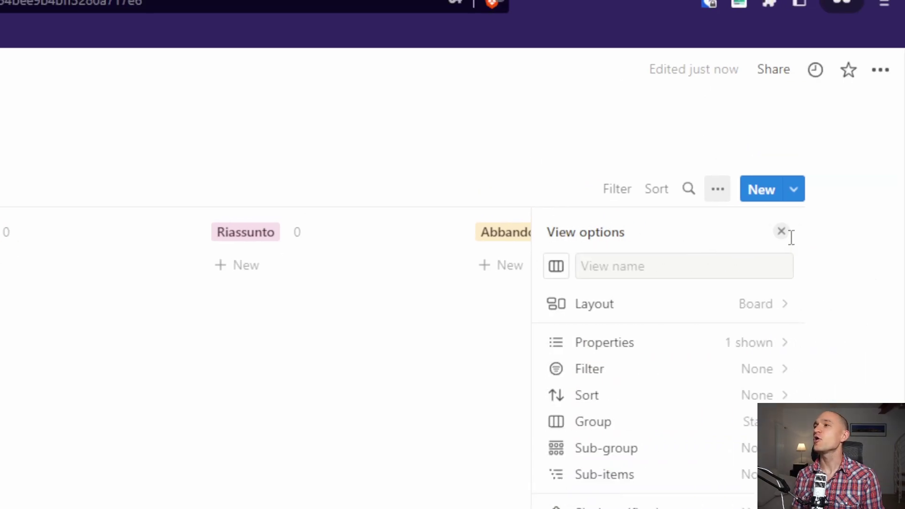
click(781, 231)
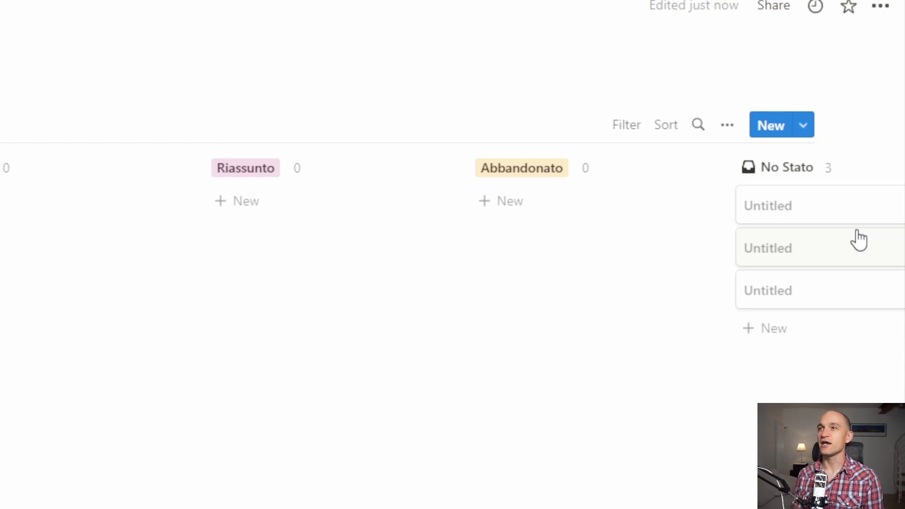
Return to the Table view and delete its three untitled rows.
click(229, 241)
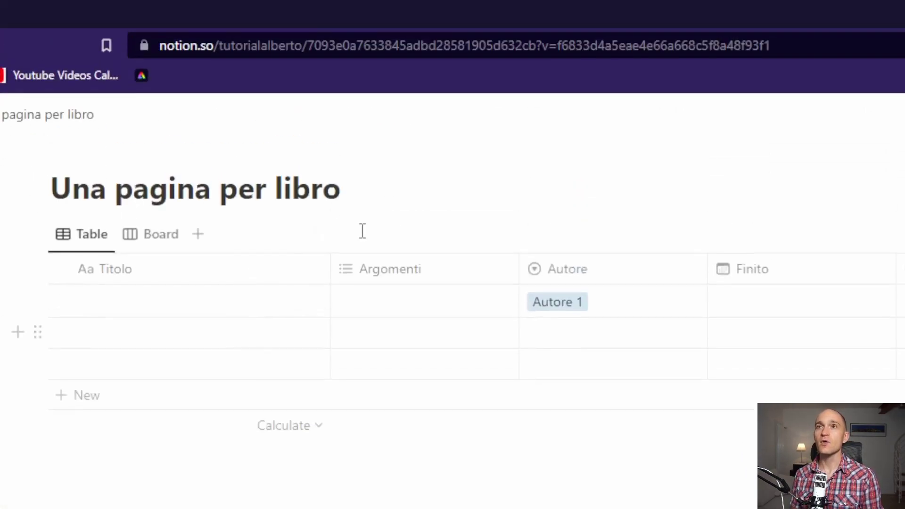
mouse_move(300, 331)
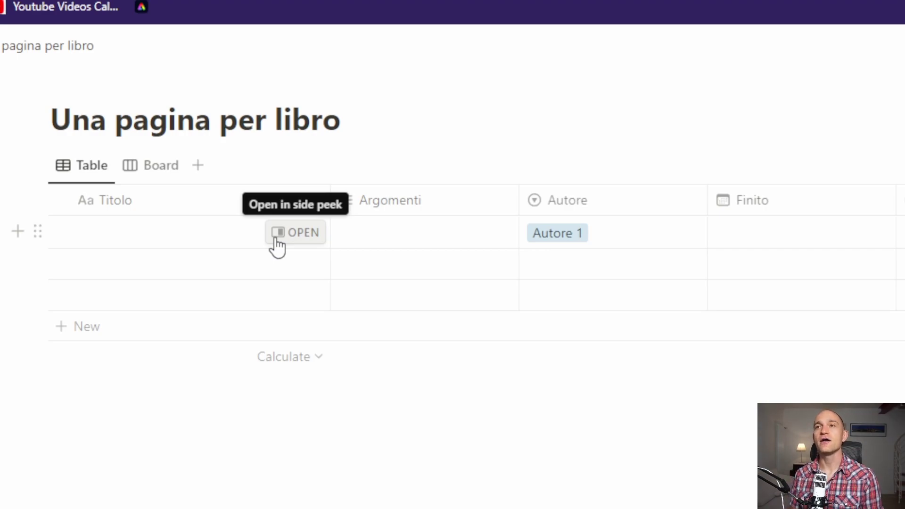
drag(234, 391, 199, 235)
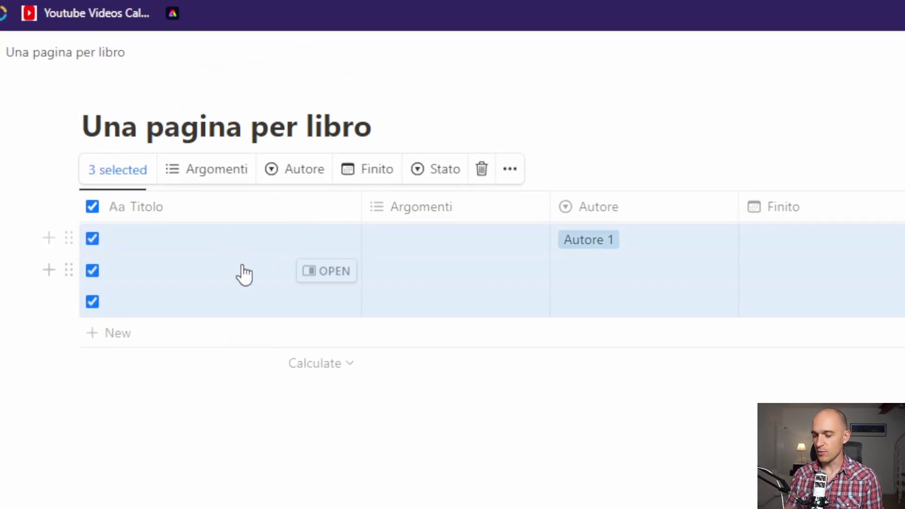
key(Delete)
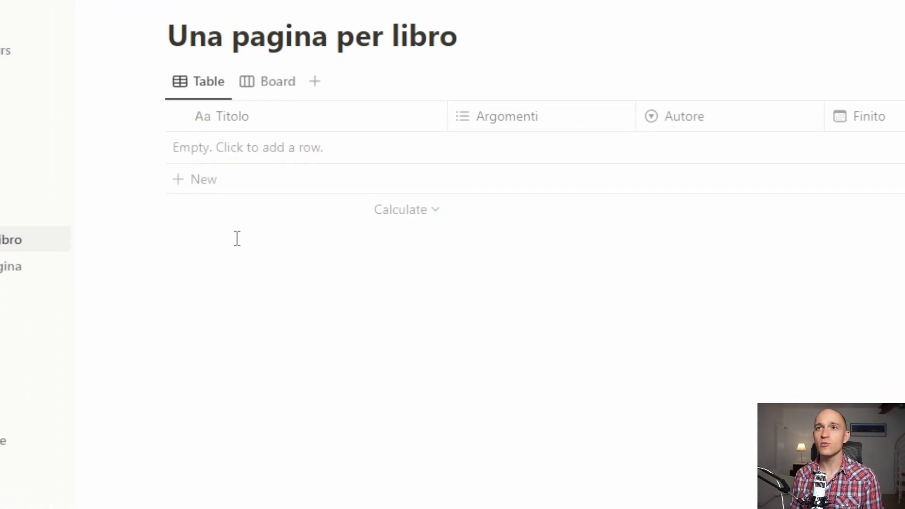
Add a new row titled "Libro 1" to the book table.
click(237, 170)
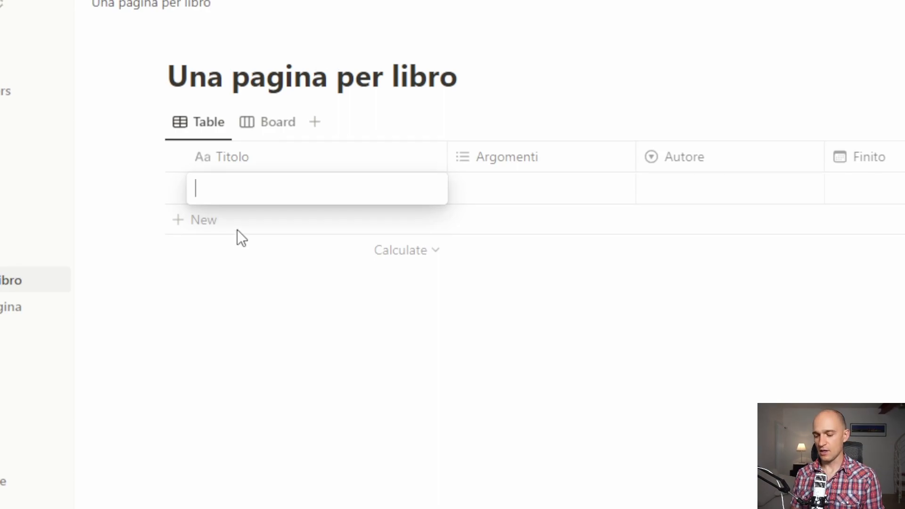
text(Libro 1)
key(Return)
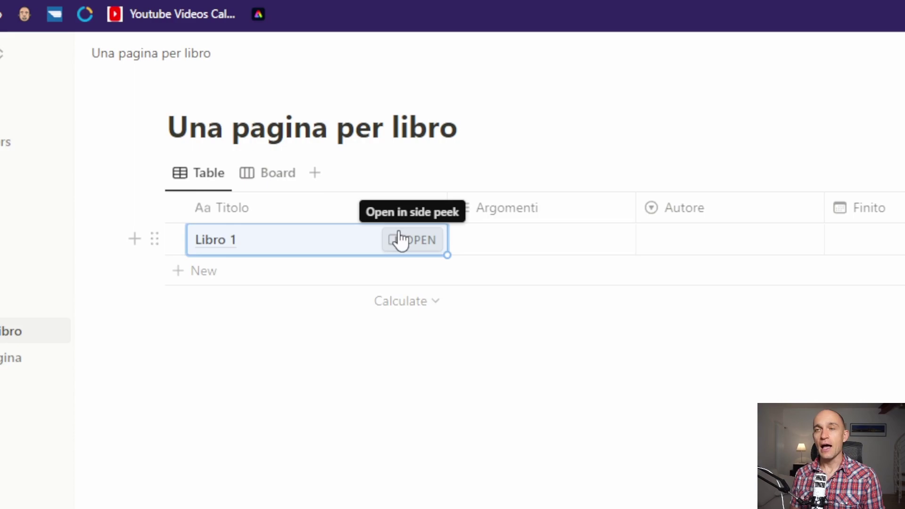
Open the Libro 1 page and write the lines "nota 1", "nota 2" and "nota 3" in its body.
click(401, 239)
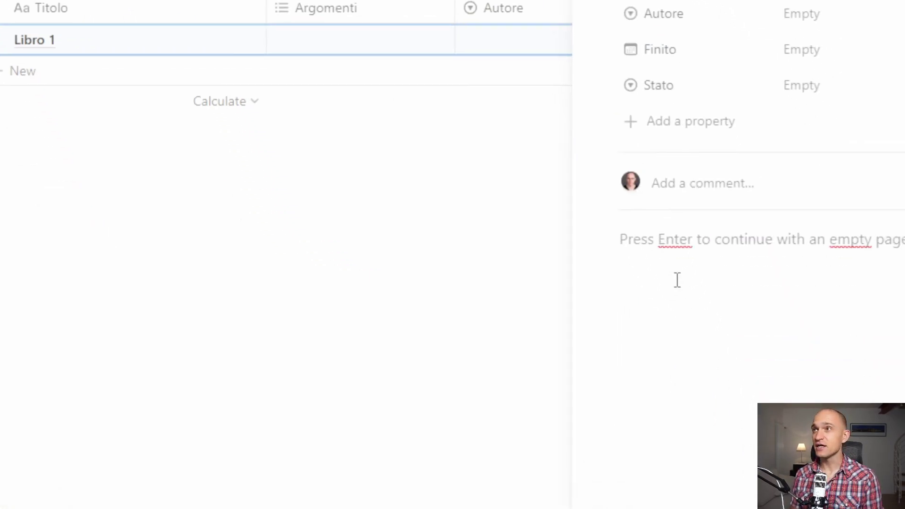
click(735, 252)
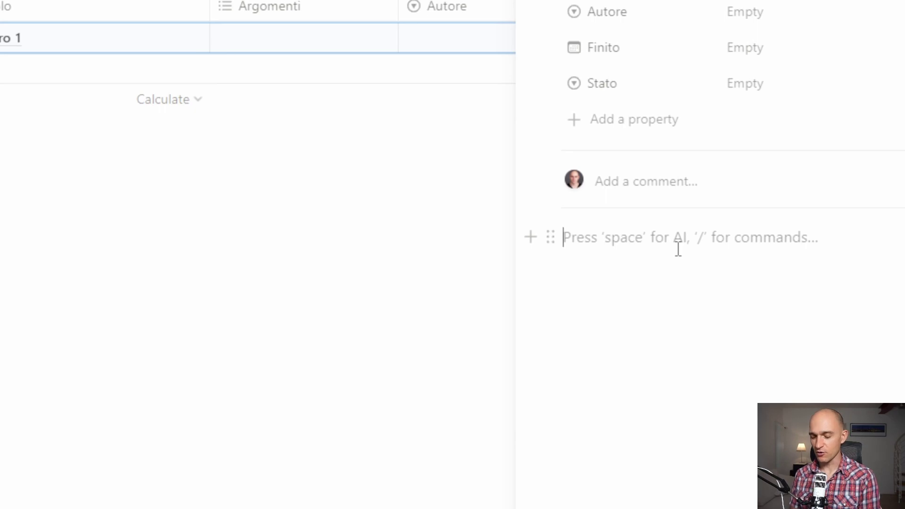
text(not)
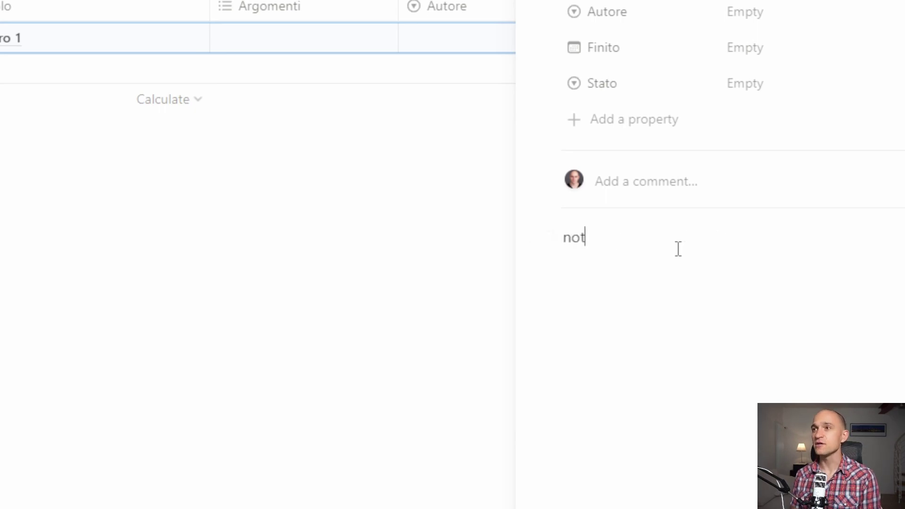
text(a 1)
key(Return)
text(nota 2)
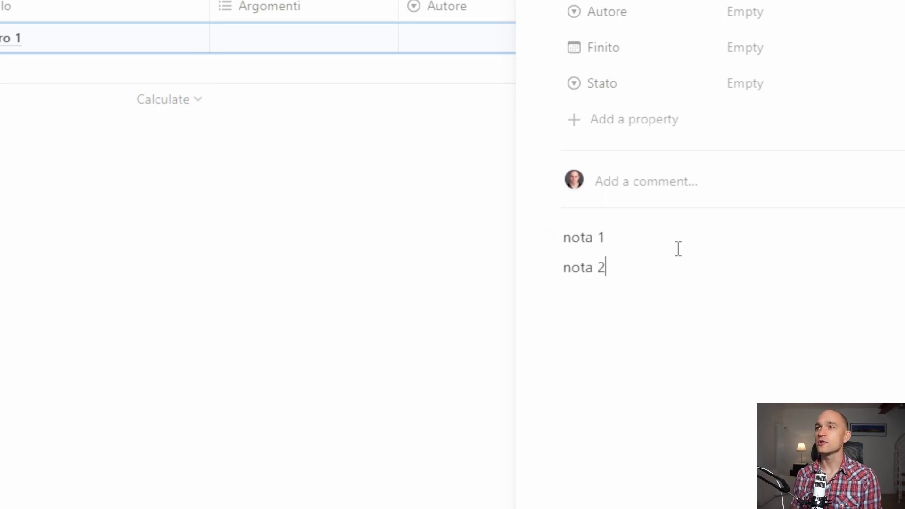
key(Return)
text(notar)
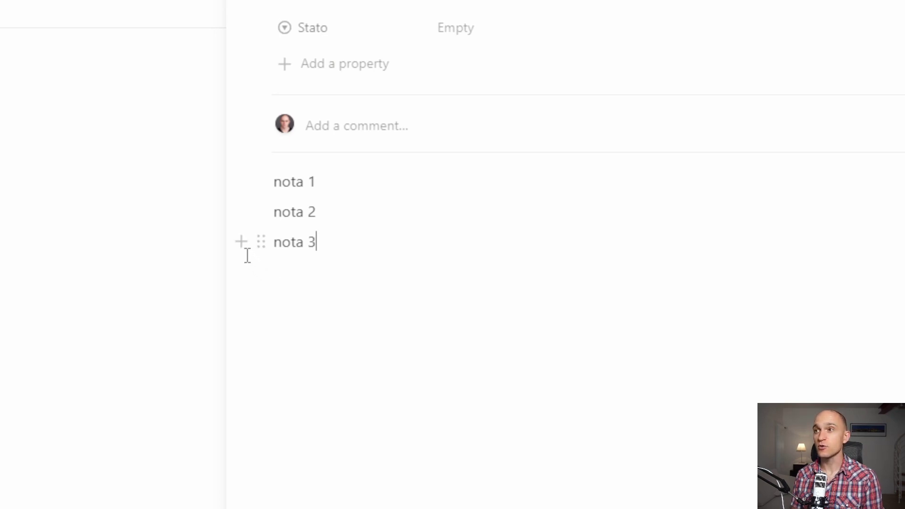
click(239, 241)
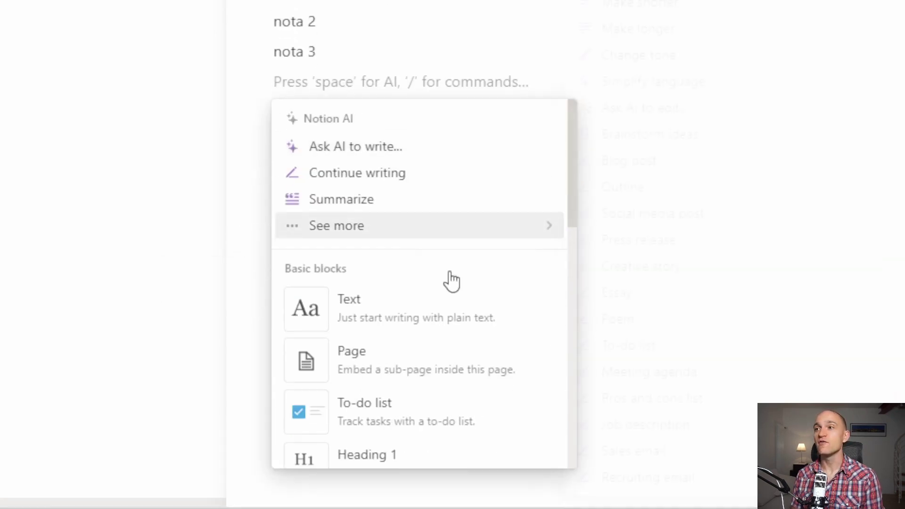
scroll(469, 358, down, 12)
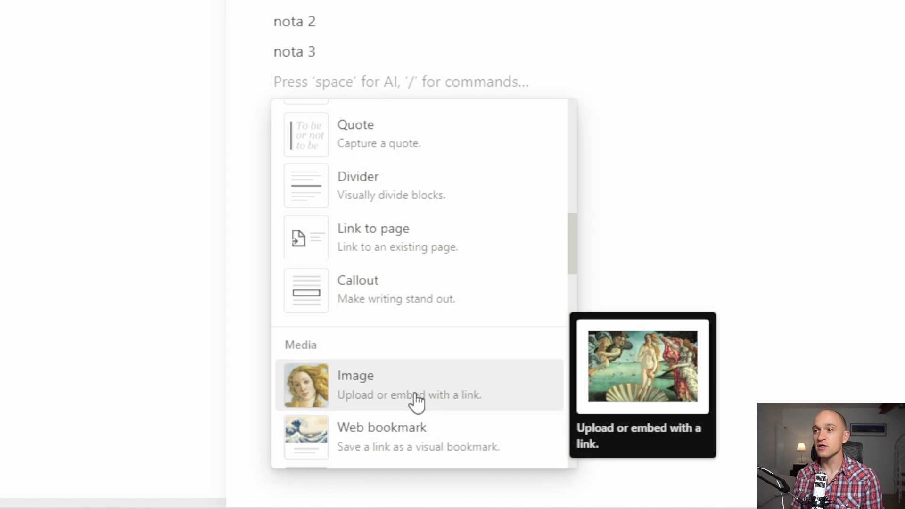
key(Escape)
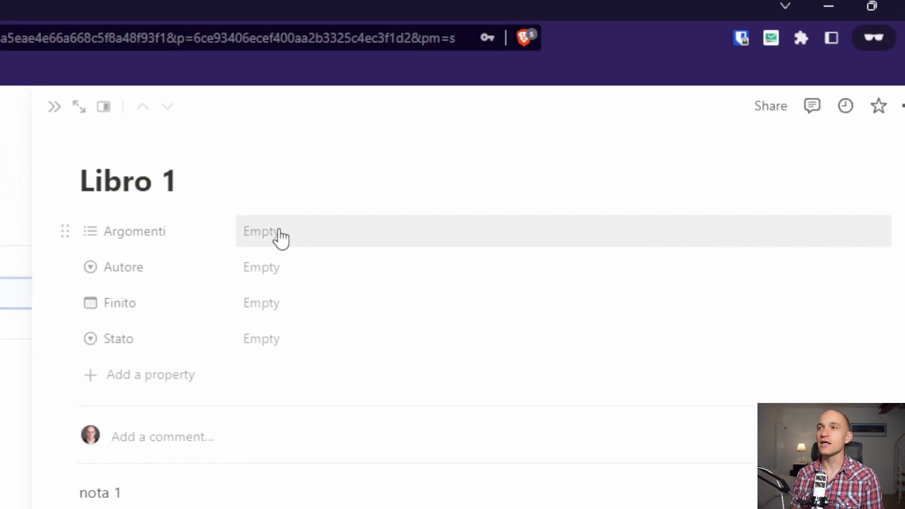
Create the option "crescita personale" and assign it to Libro 1 under Argomenti.
click(279, 234)
text(cres)
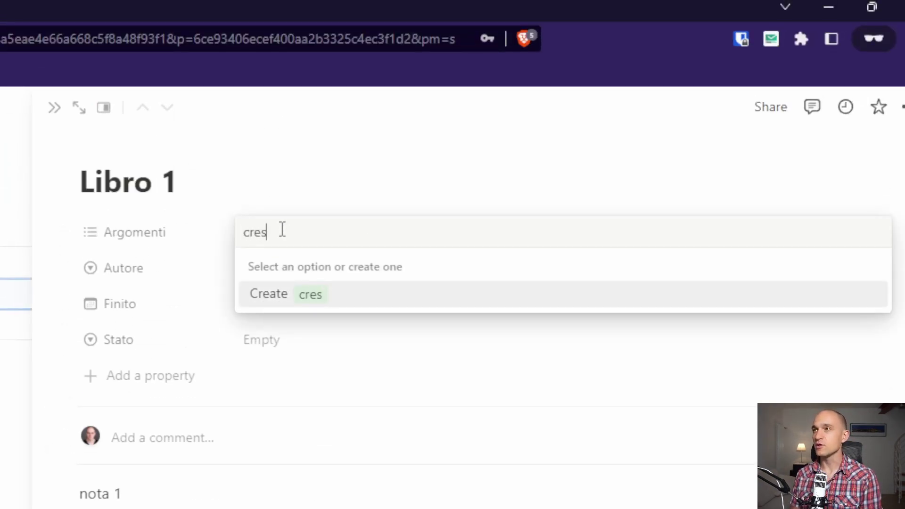
text(cita personale)
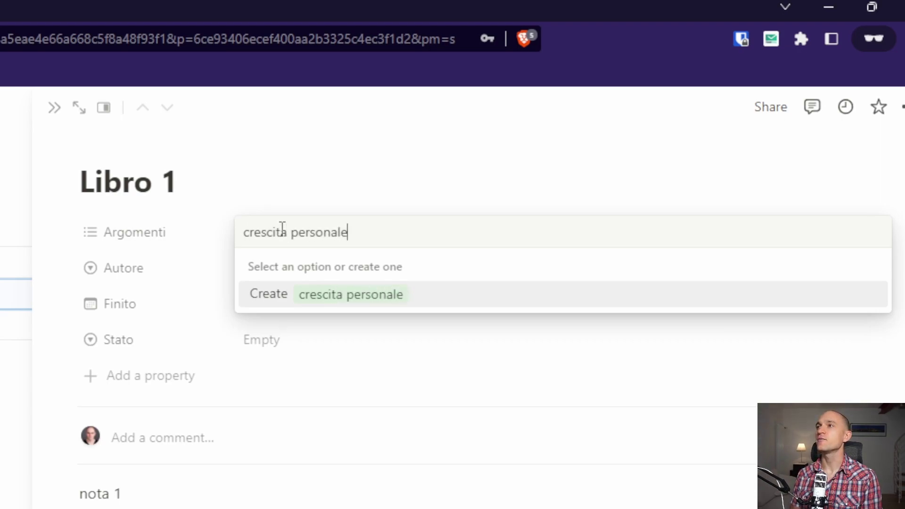
key(Return)
click(231, 279)
Set Libro 1's Autore to Autore 1 and its Stato to In lettura, closing and reopening the book page.
click(283, 278)
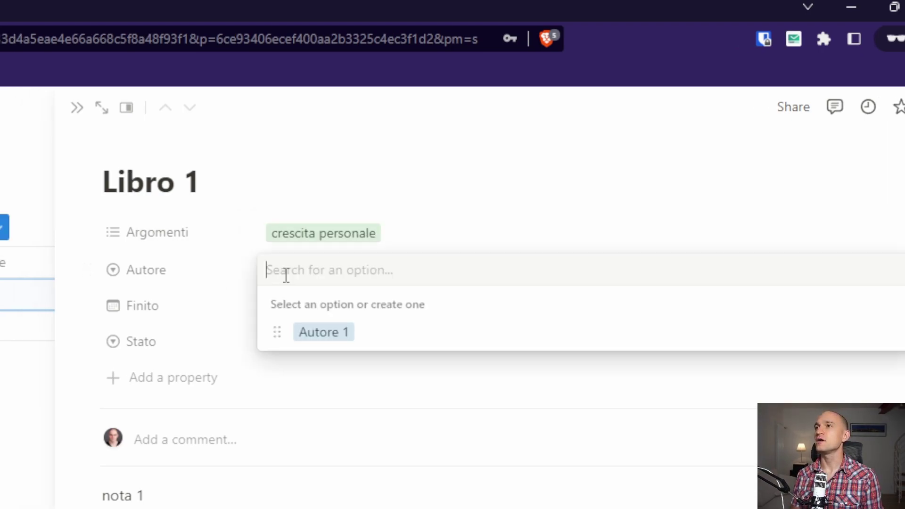
click(316, 333)
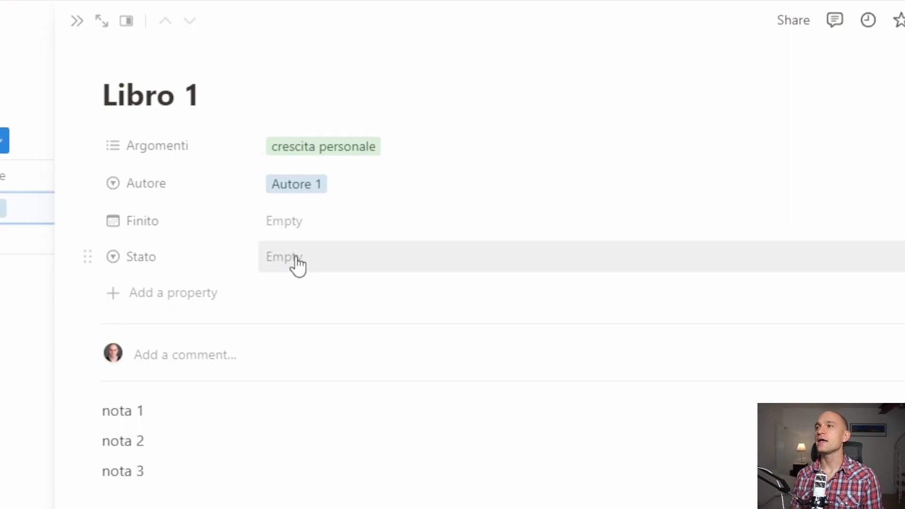
click(295, 304)
click(340, 266)
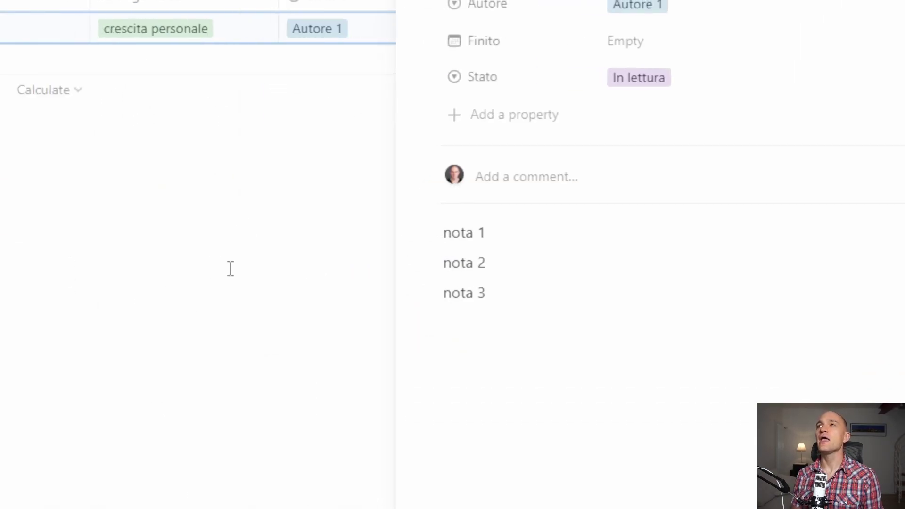
key(Escape)
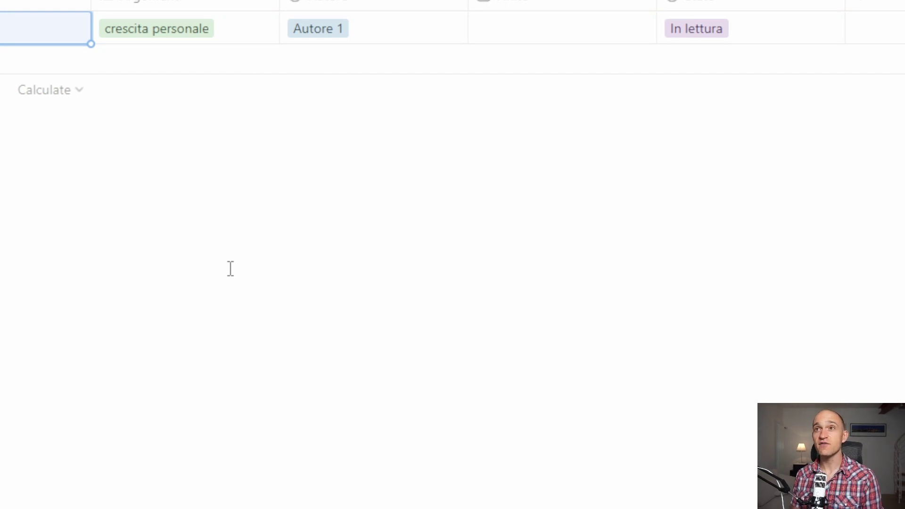
key(Escape)
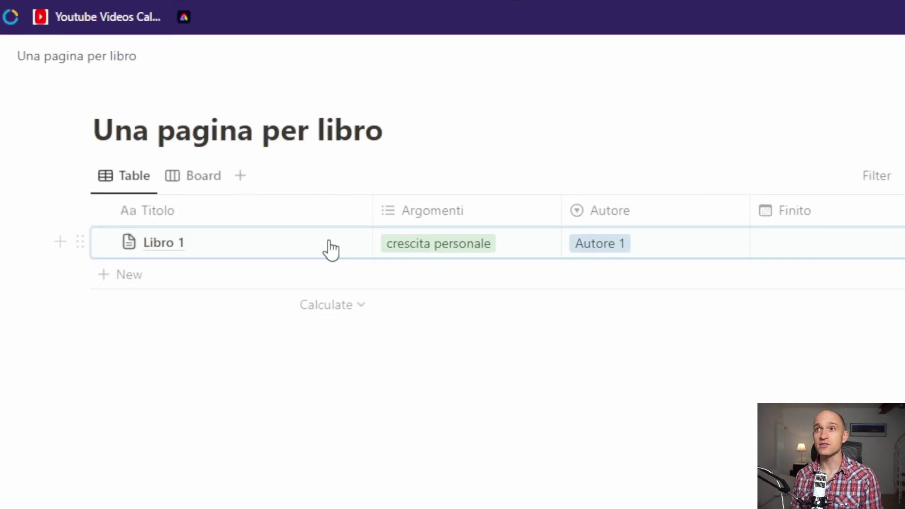
key(Return)
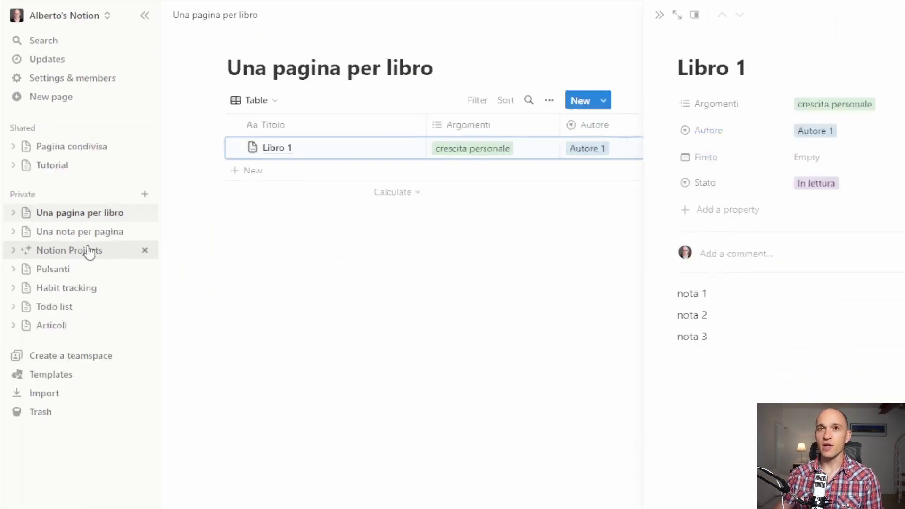
Add a table view named "Libro 1" to the Una nota per pagina database.
click(81, 231)
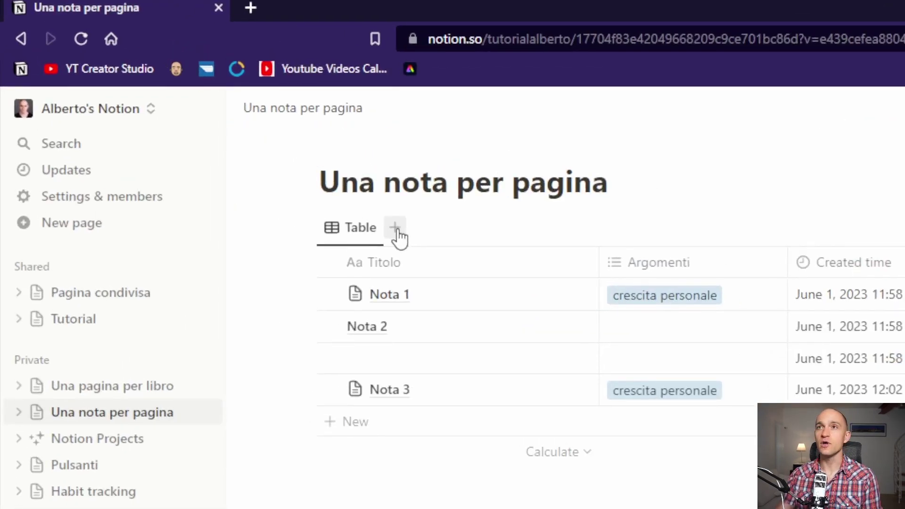
click(396, 229)
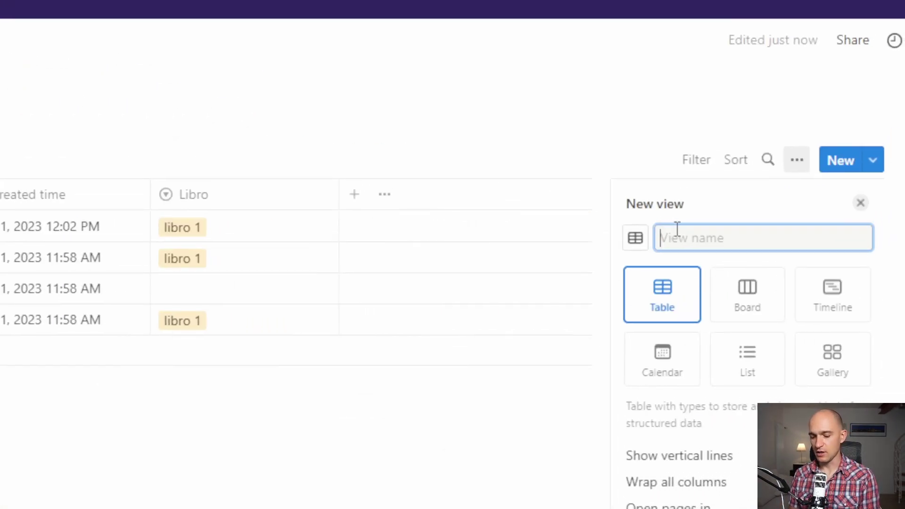
text(L)
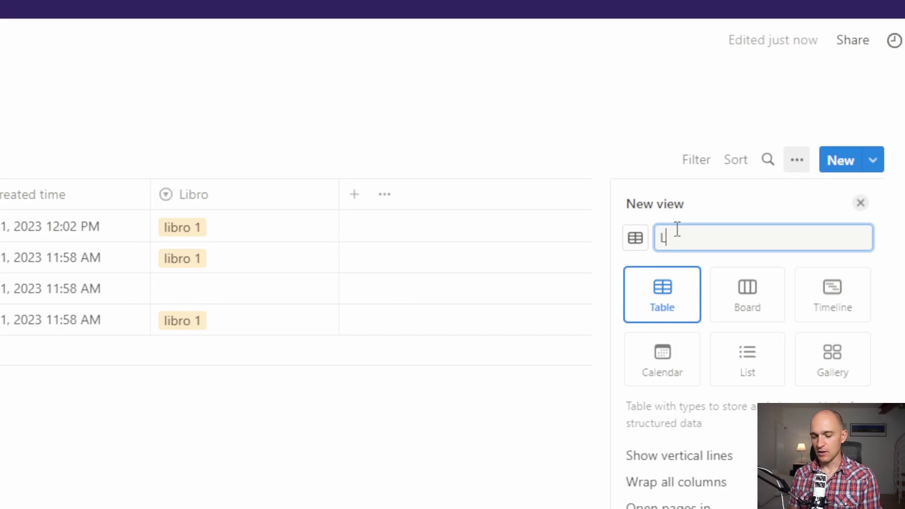
text(bro 1)
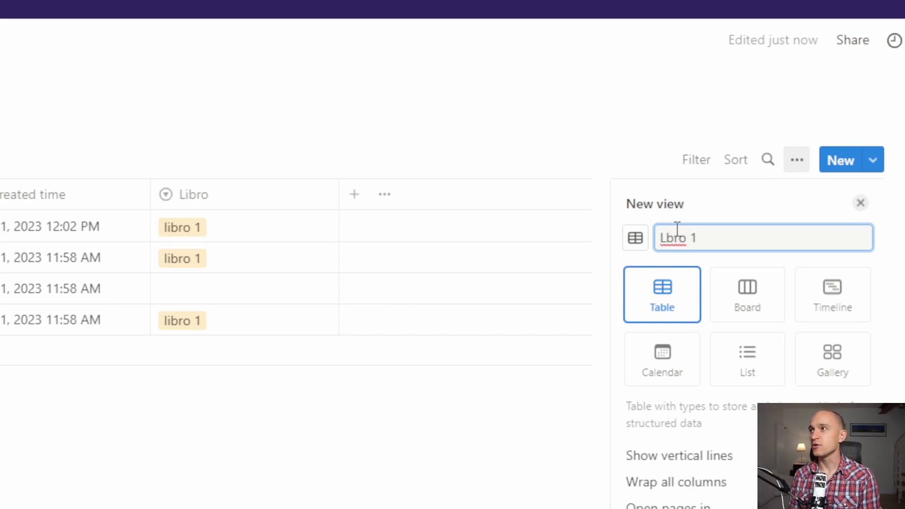
key(BackSpace)
key(BackSpace)
key(BackSpace)
text(ibro 1)
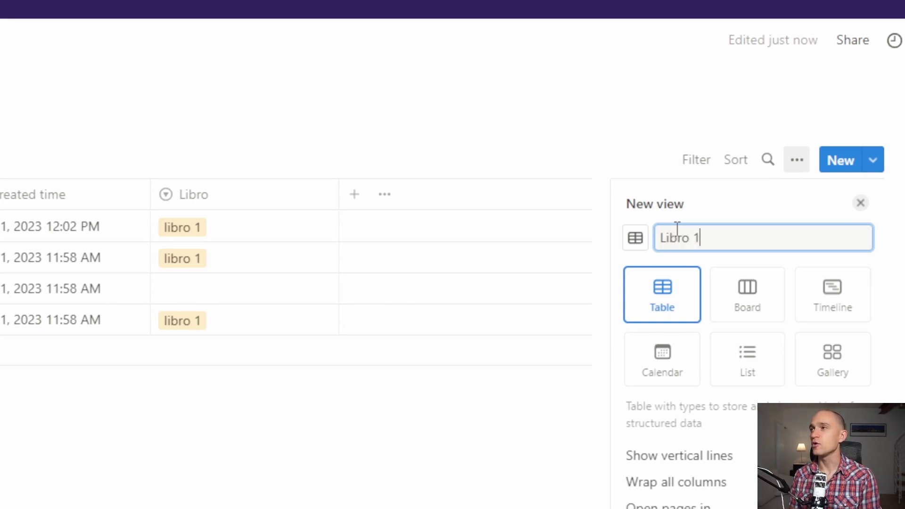
key(Return)
click(258, 249)
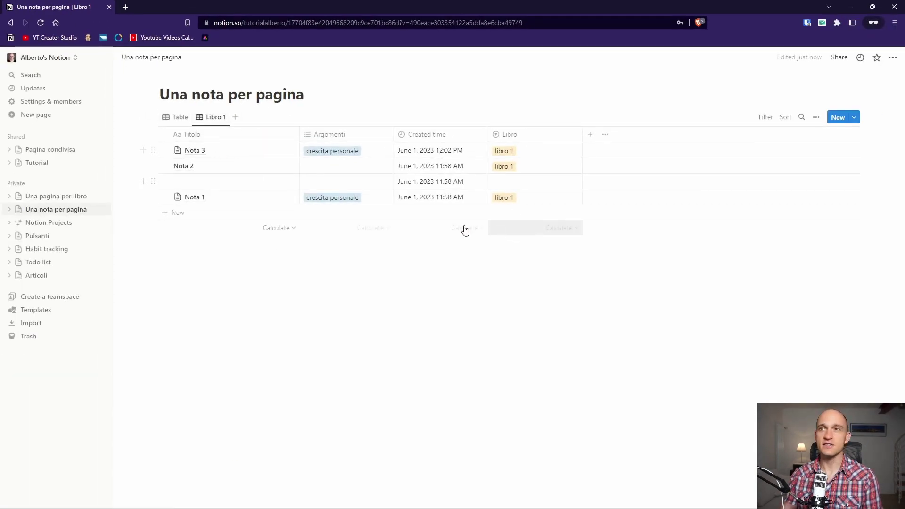
Filter the Libro 1 view to show only notes whose Libro is libro 1.
click(178, 117)
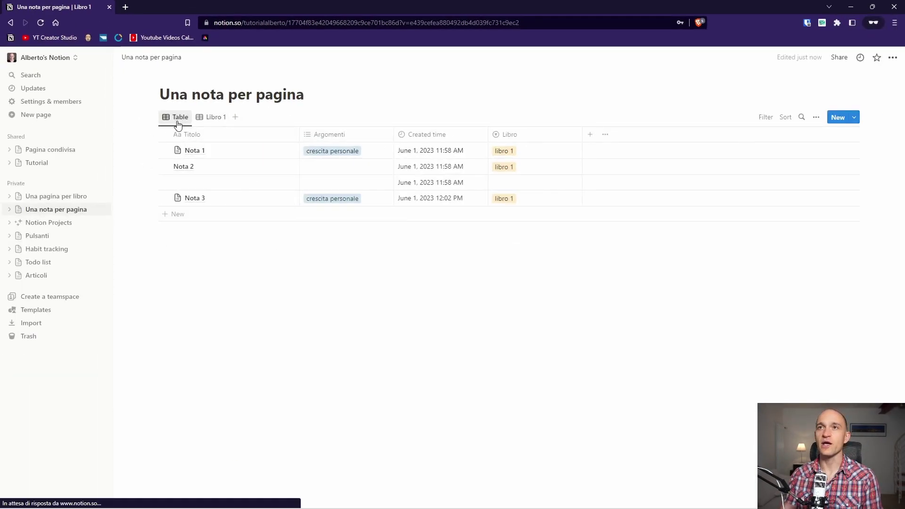
click(208, 118)
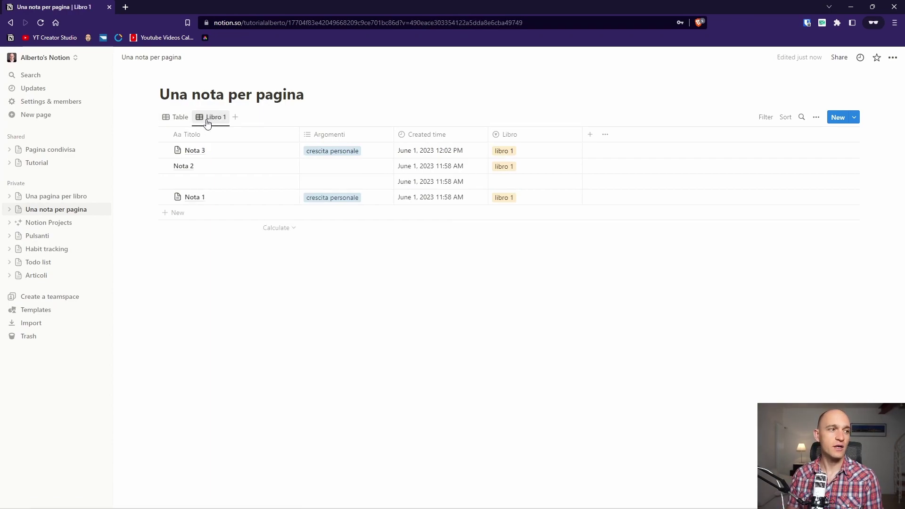
click(766, 117)
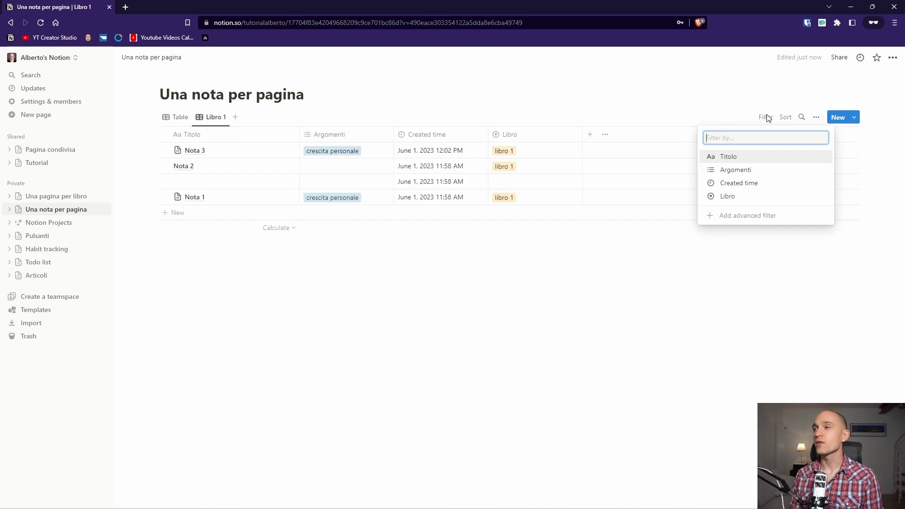
click(734, 196)
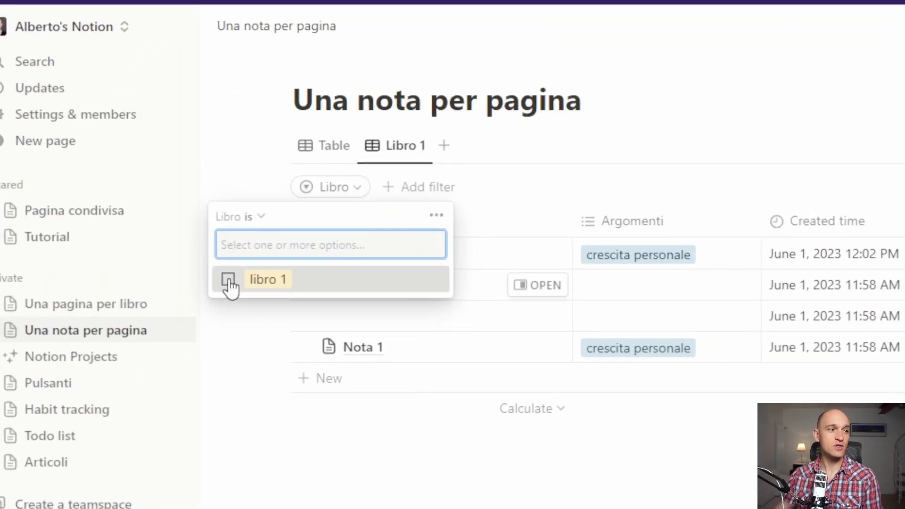
click(229, 281)
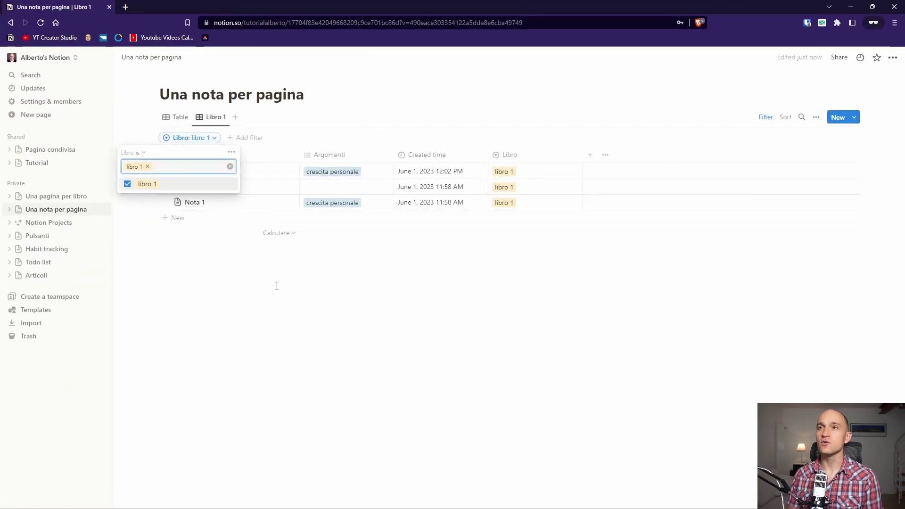
click(277, 285)
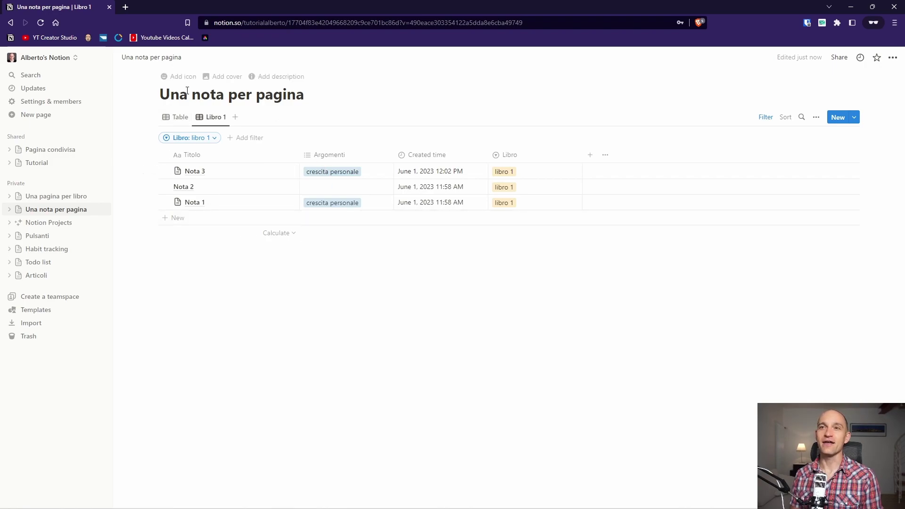
Compare the unfiltered Table view with the filtered Libro 1 view, ending on Table.
click(174, 119)
click(211, 117)
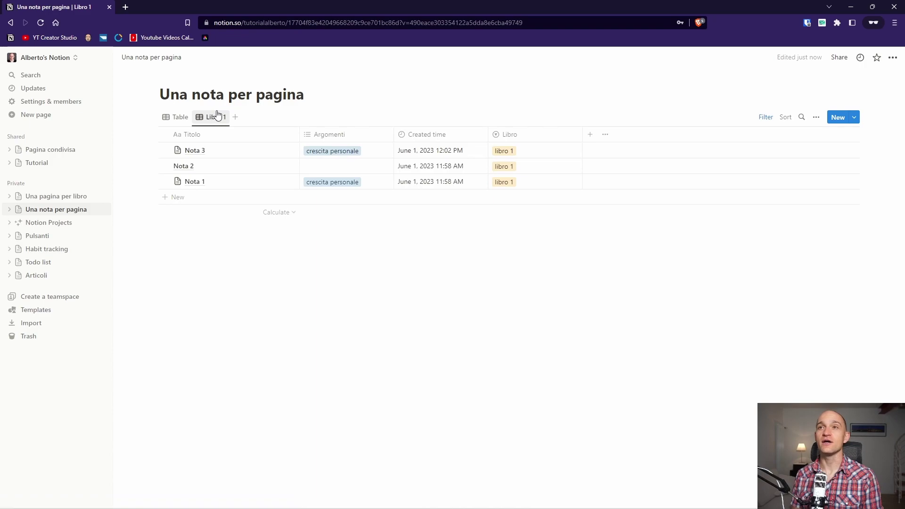
click(171, 116)
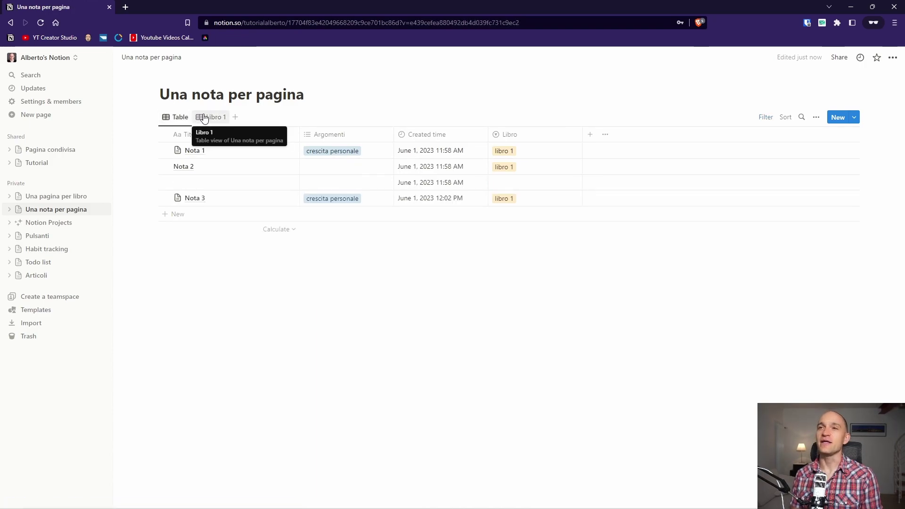
Search the Table view for "libro 2" and for "libro 1", and clear the search text.
click(803, 118)
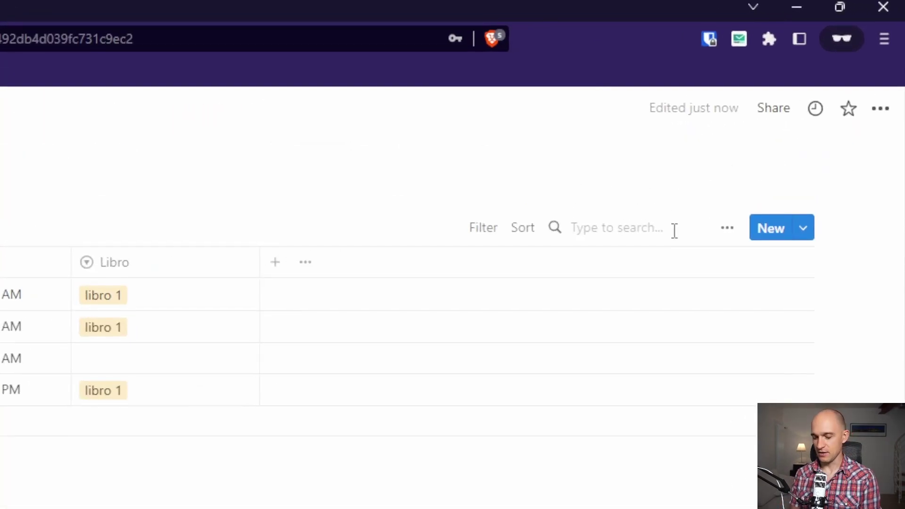
text(libro 2)
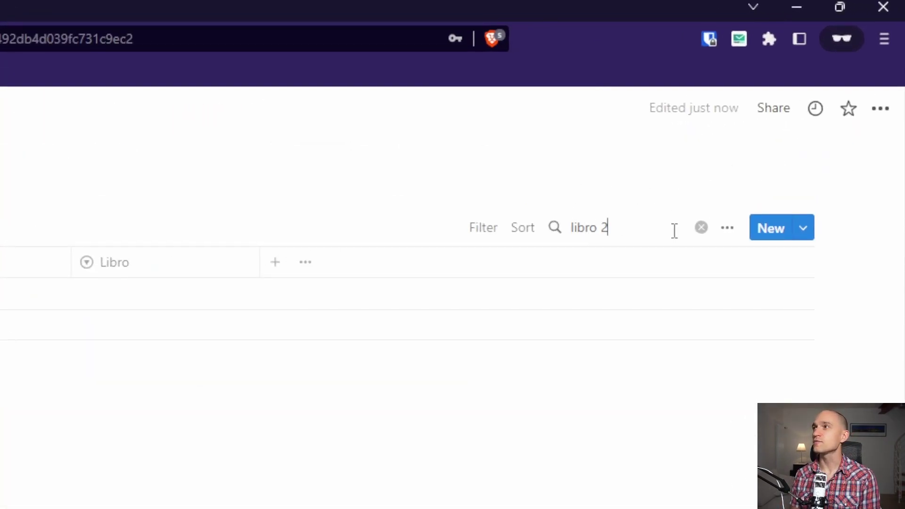
key(BackSpace)
text(1)
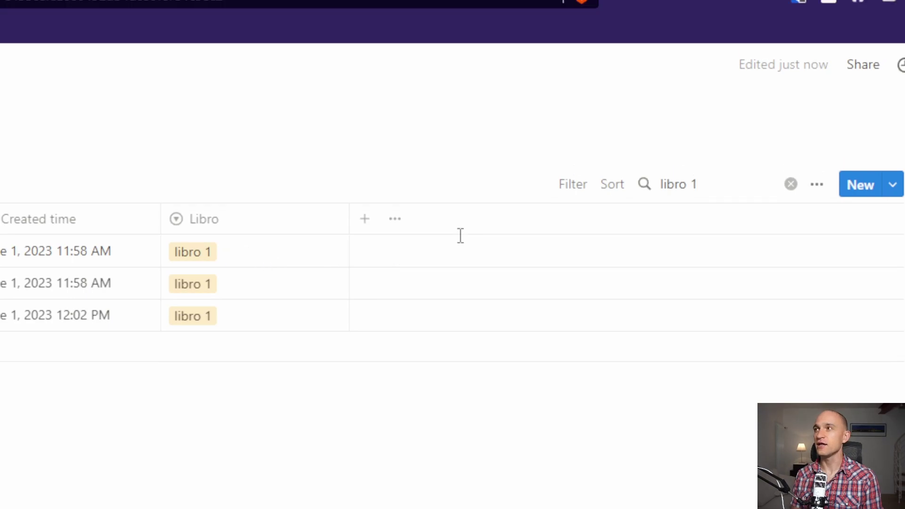
key(BackSpace)
key(BackSpace)
key(BackSpace)
key(BackSpace)
key(BackSpace)
key(BackSpace)
key(BackSpace)
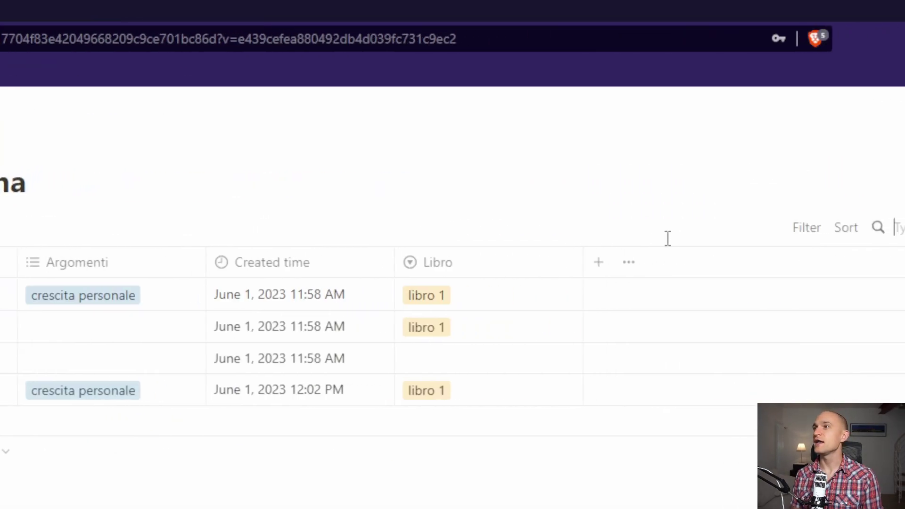
Filter the Table view to notes whose Libro is libro 1.
click(677, 231)
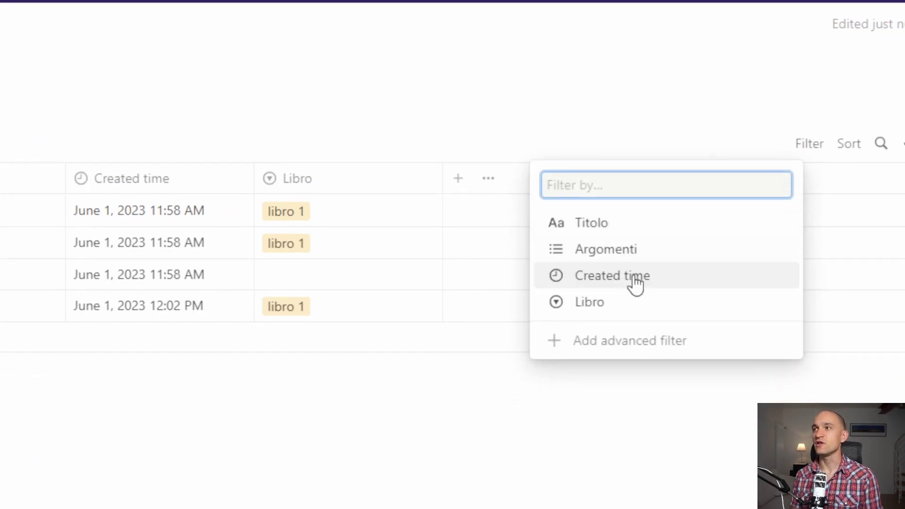
click(635, 319)
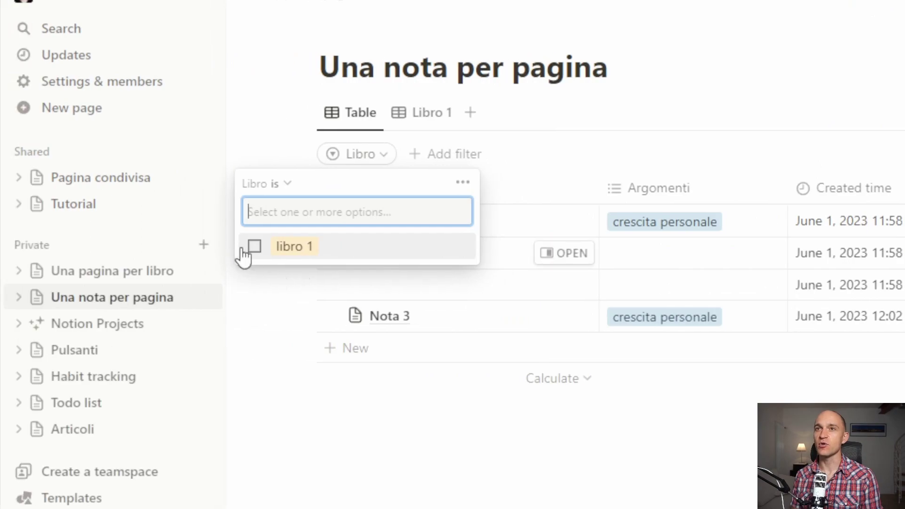
click(257, 247)
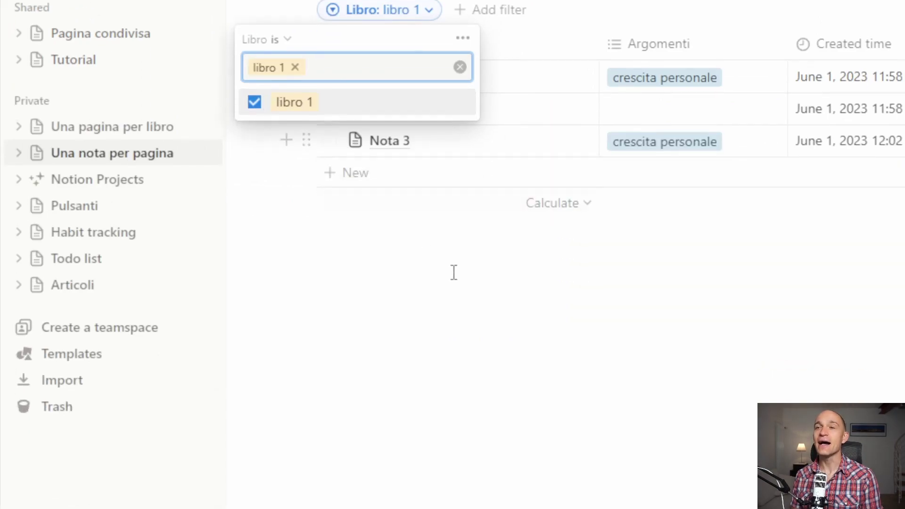
click(454, 272)
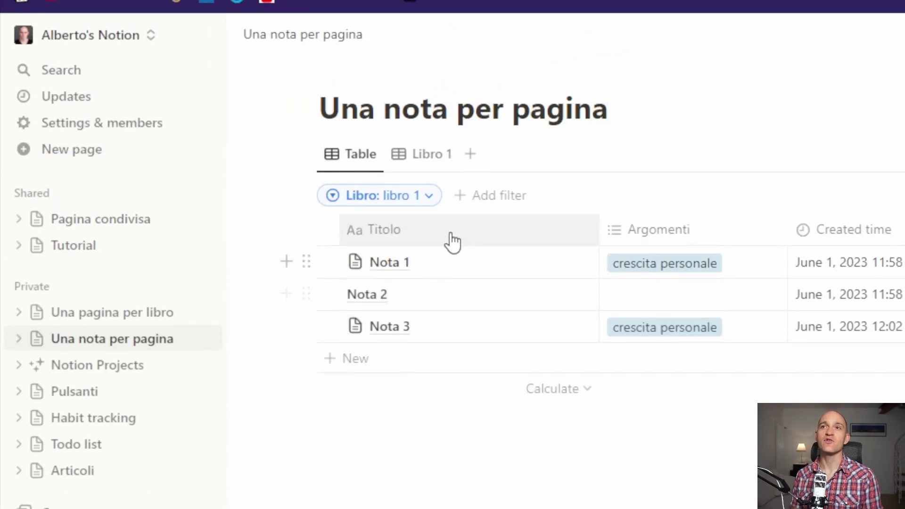
Deselect libro 1 in the Table view's Libro filter.
click(429, 232)
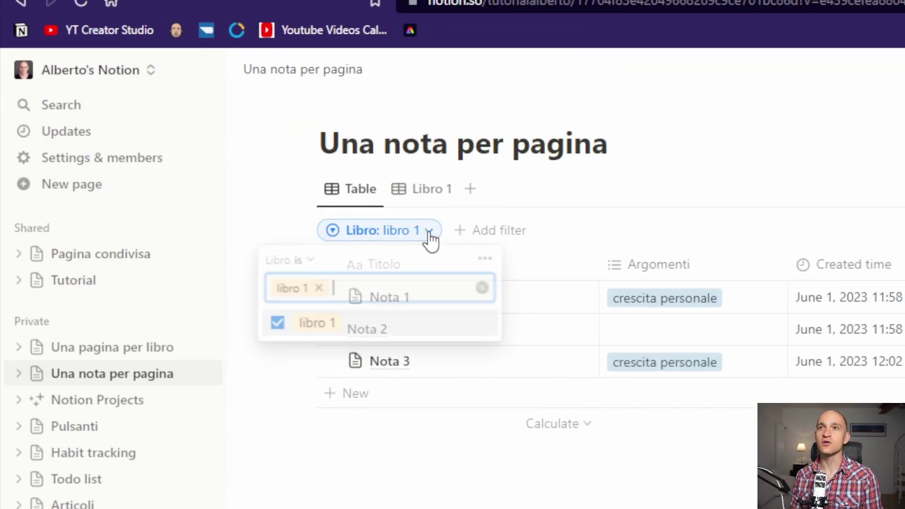
click(278, 322)
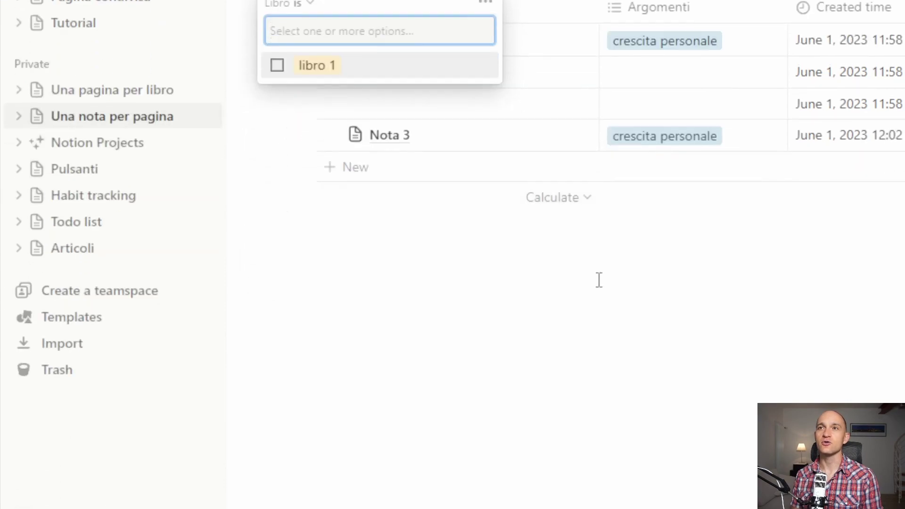
click(598, 472)
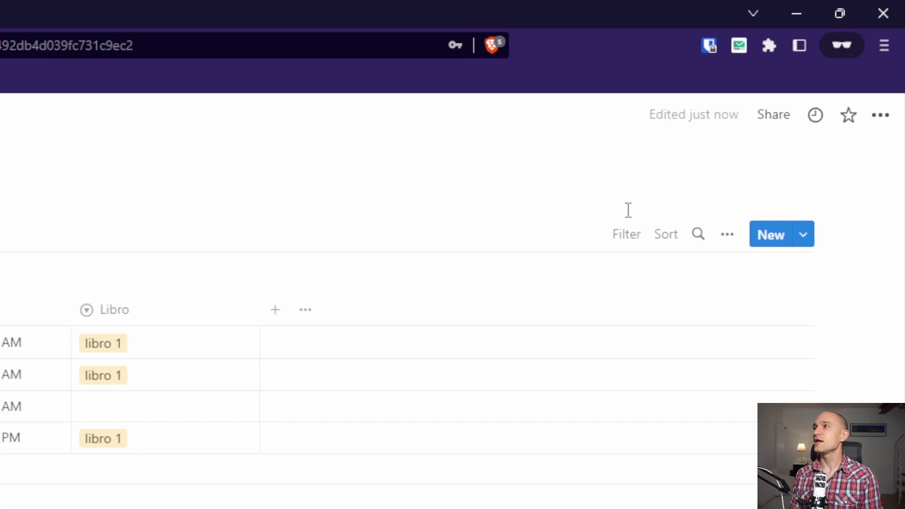
Sort the Table view by Libro in ascending order.
click(664, 246)
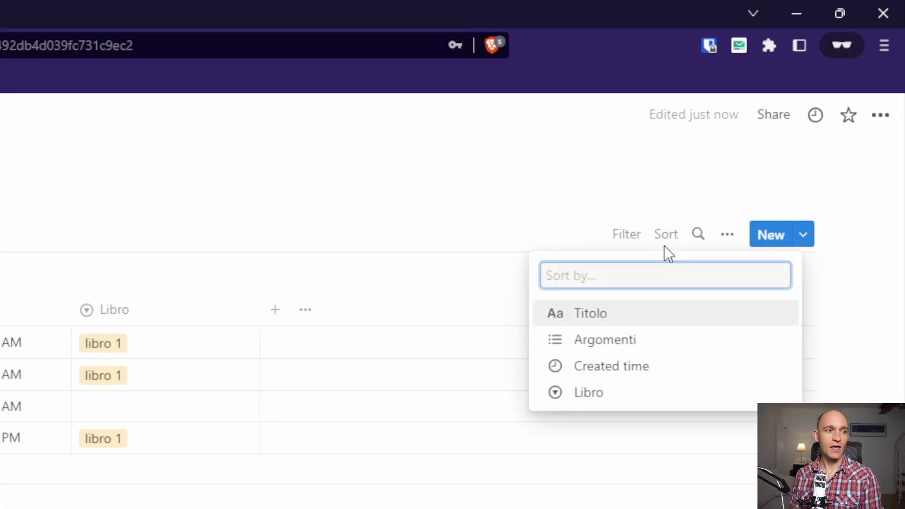
click(627, 287)
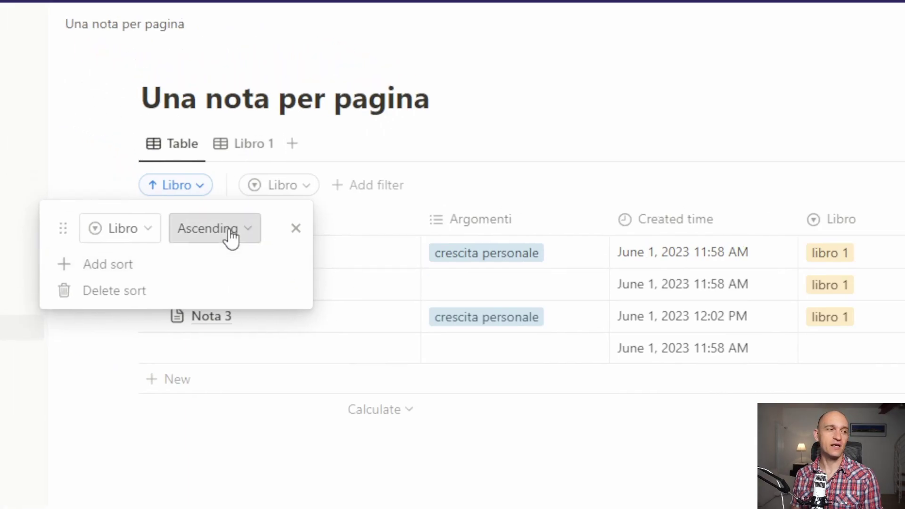
click(231, 238)
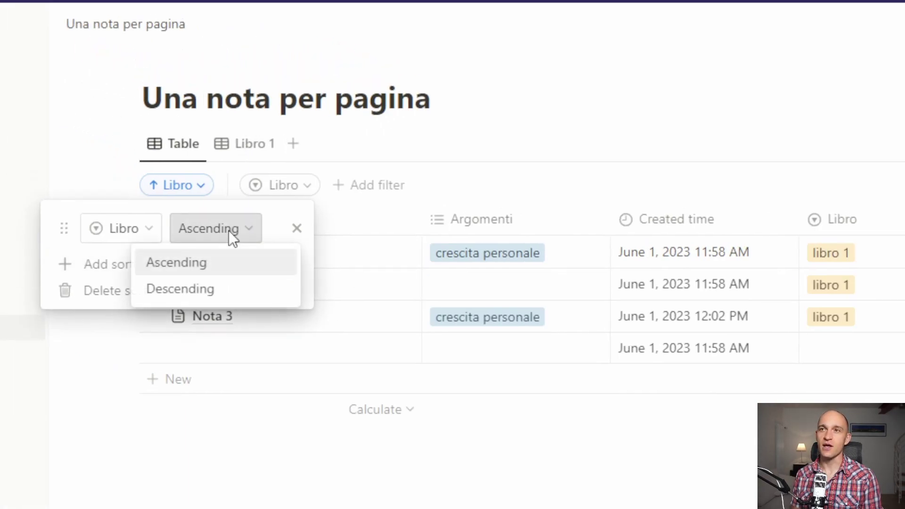
click(232, 259)
key(Escape)
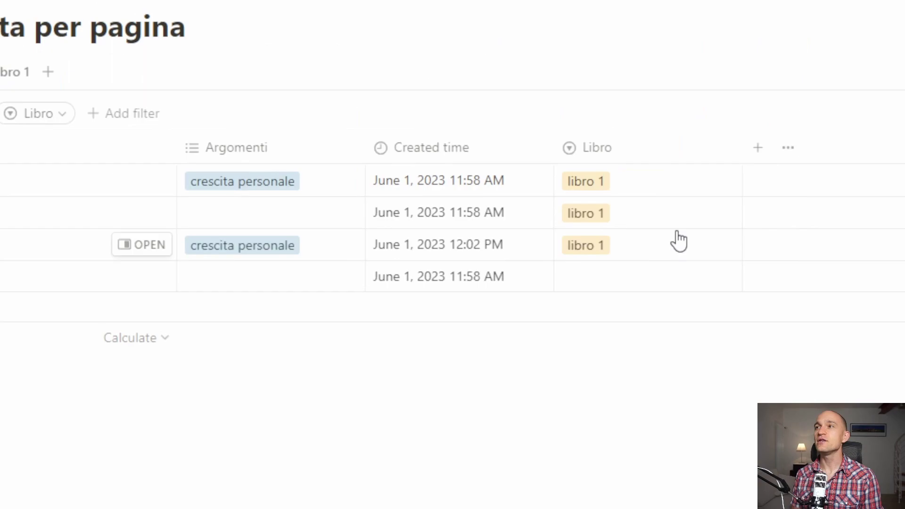
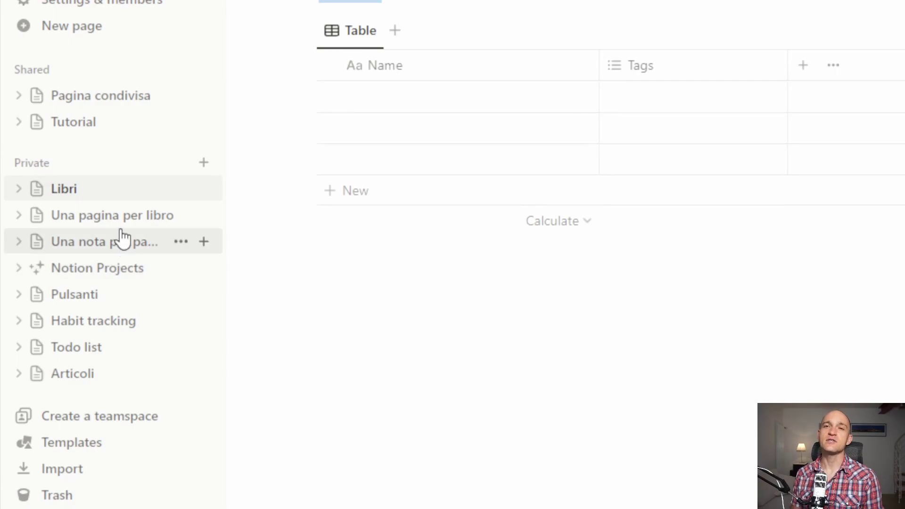
Duplicate the Una pagina per libro database.
click(121, 230)
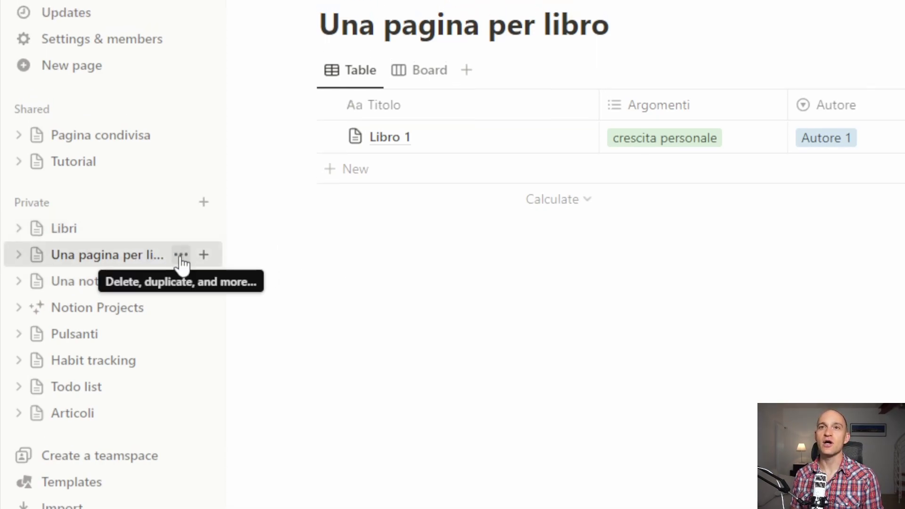
click(181, 255)
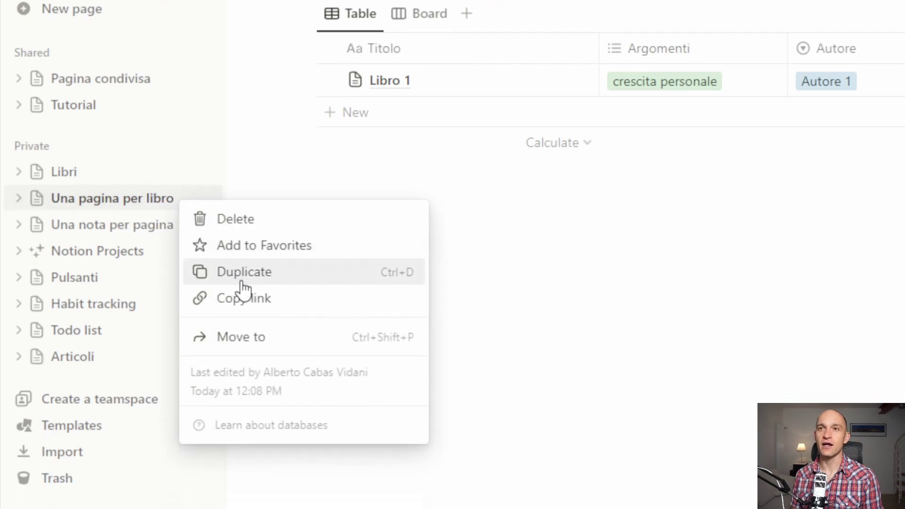
click(245, 330)
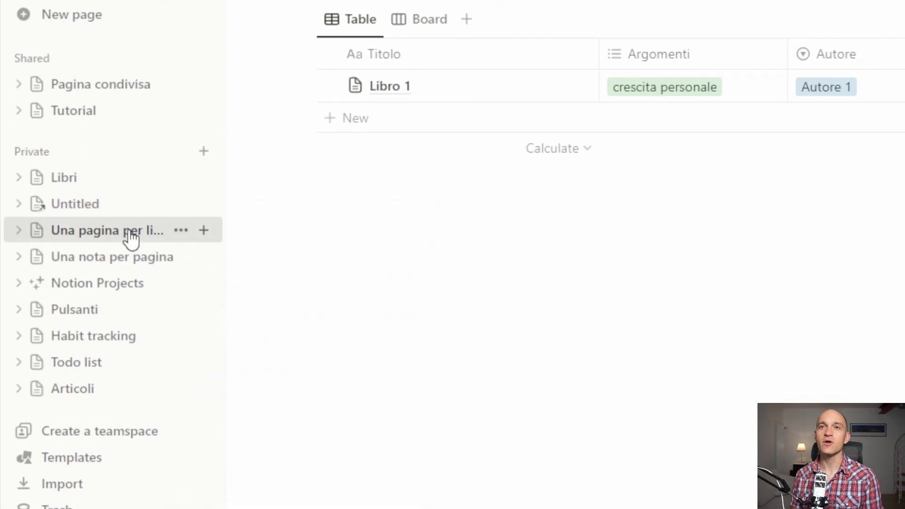
Delete the empty Libri database from the private pages.
click(180, 232)
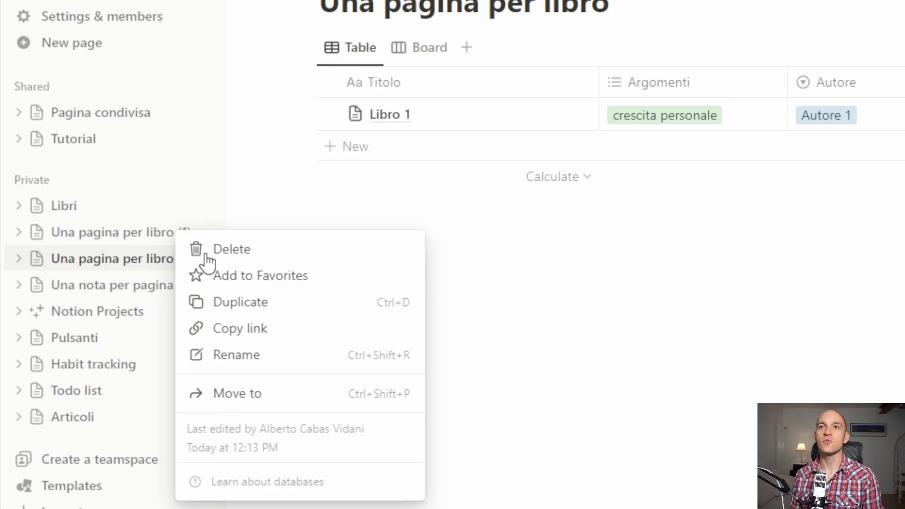
click(165, 218)
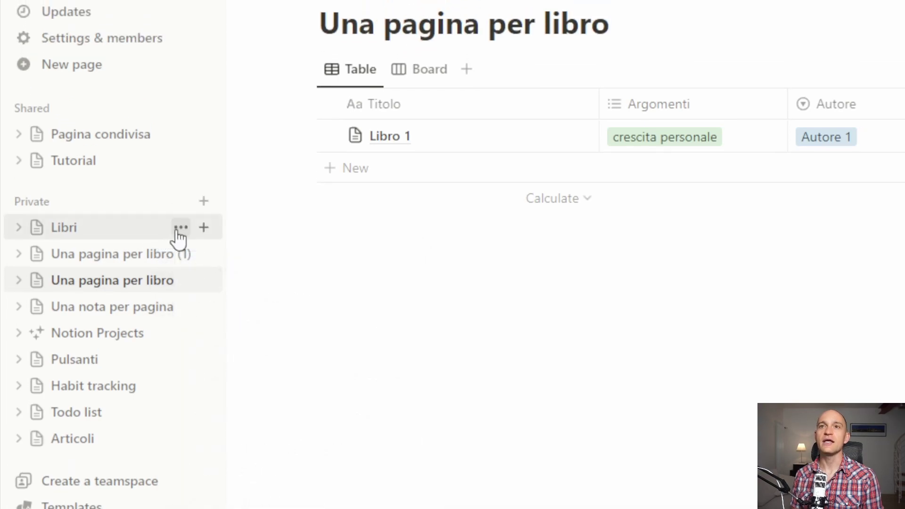
click(180, 211)
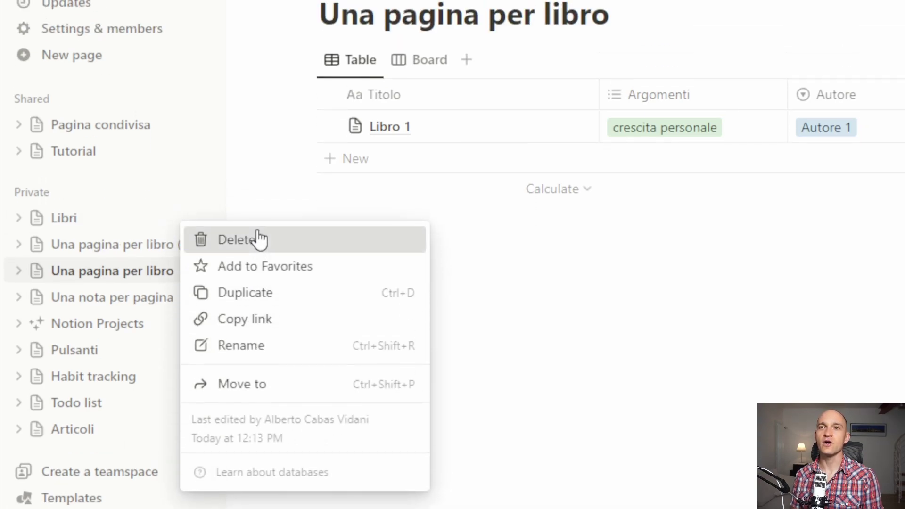
click(250, 211)
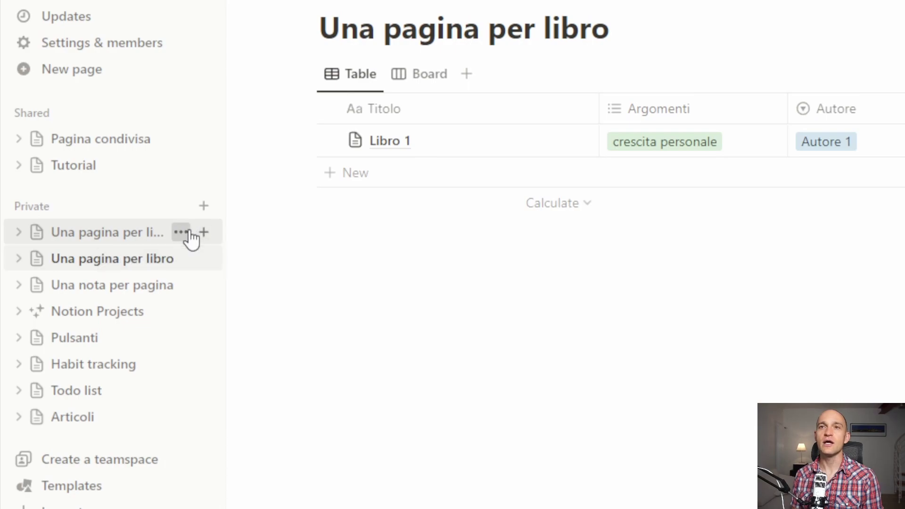
Rename the duplicated database Una pagina per libro (1) as Libri.
click(185, 233)
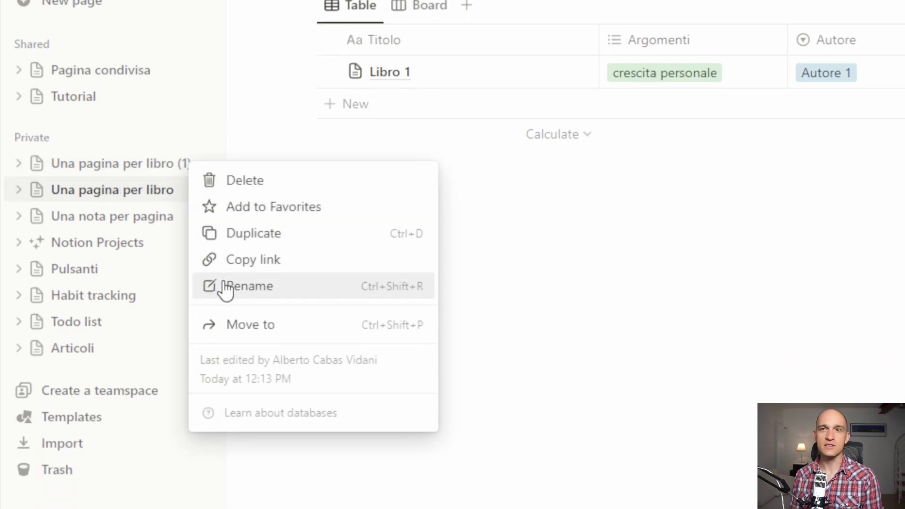
click(224, 330)
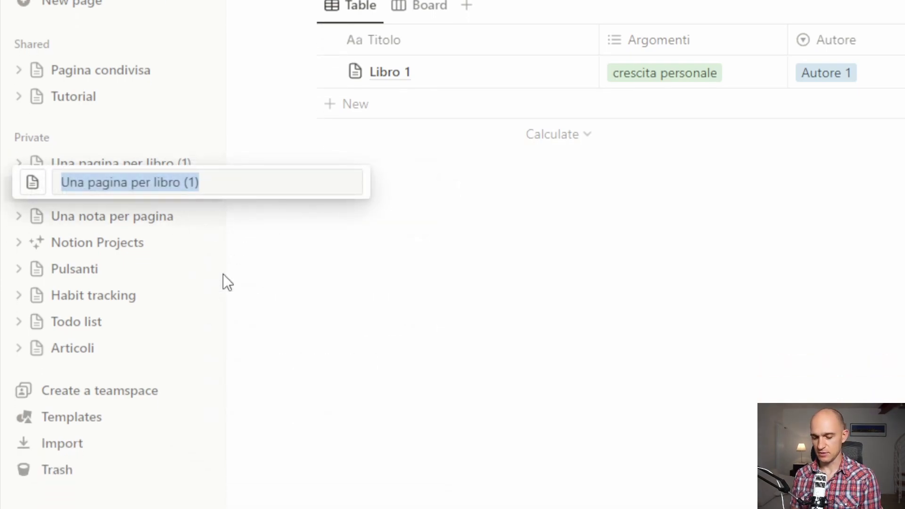
text(Libri)
key(Return)
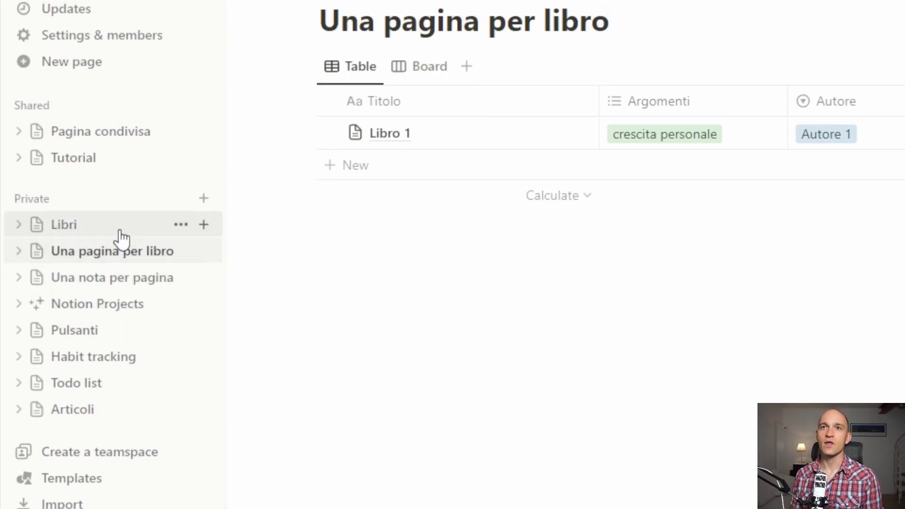
Delete the Libro 1 row from the new Libri database.
click(121, 239)
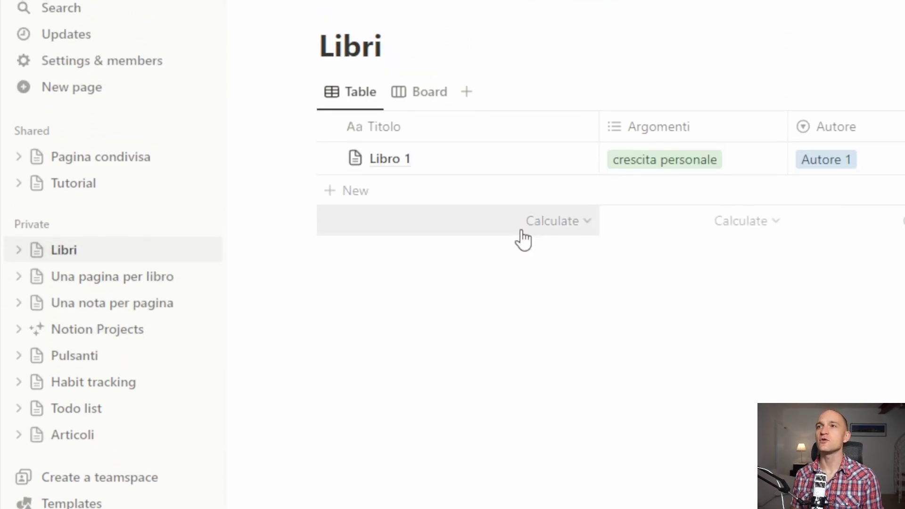
click(325, 195)
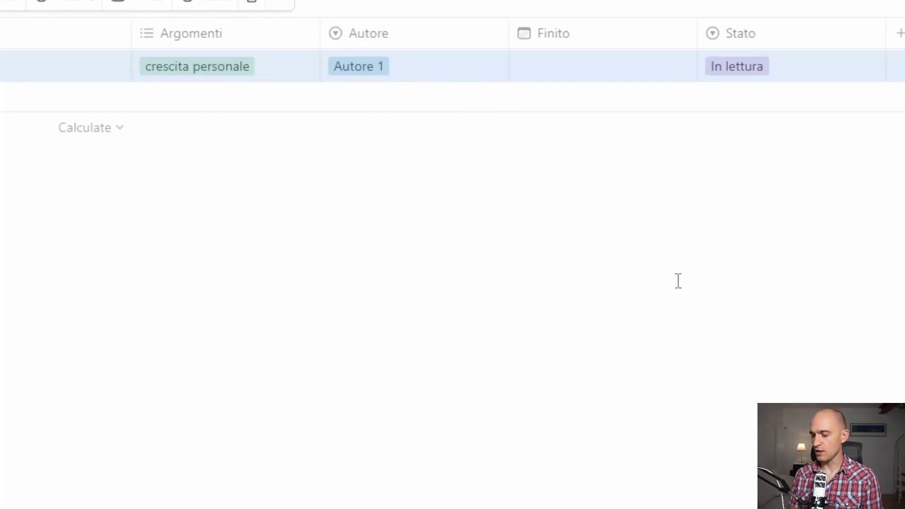
key(Delete)
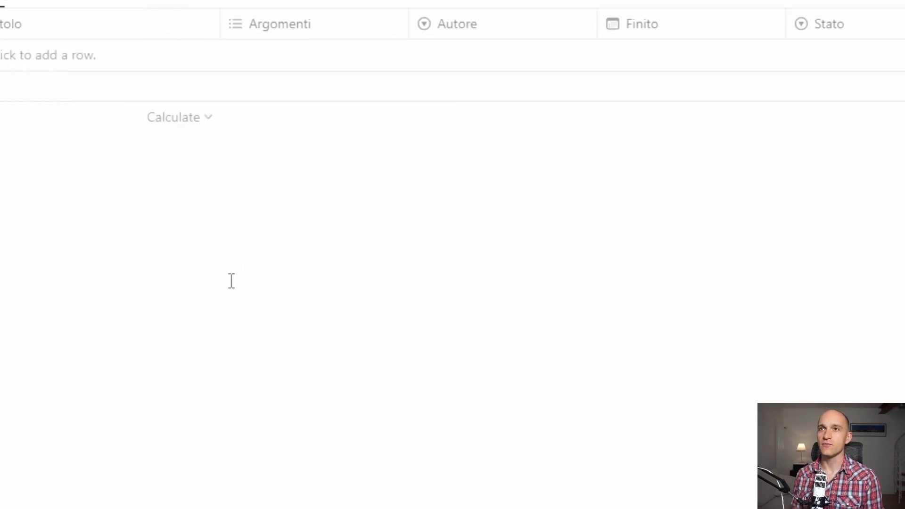
Delete the Board view of the Libri database.
right_click(231, 237)
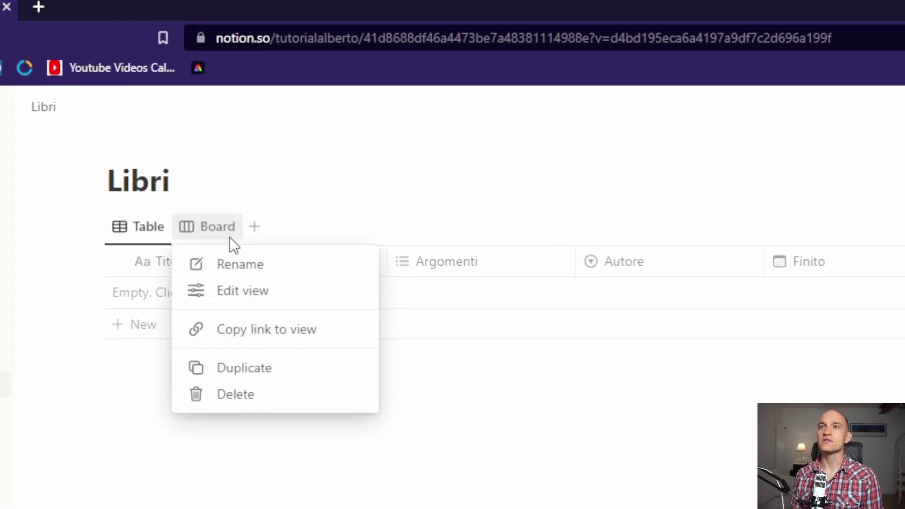
click(240, 395)
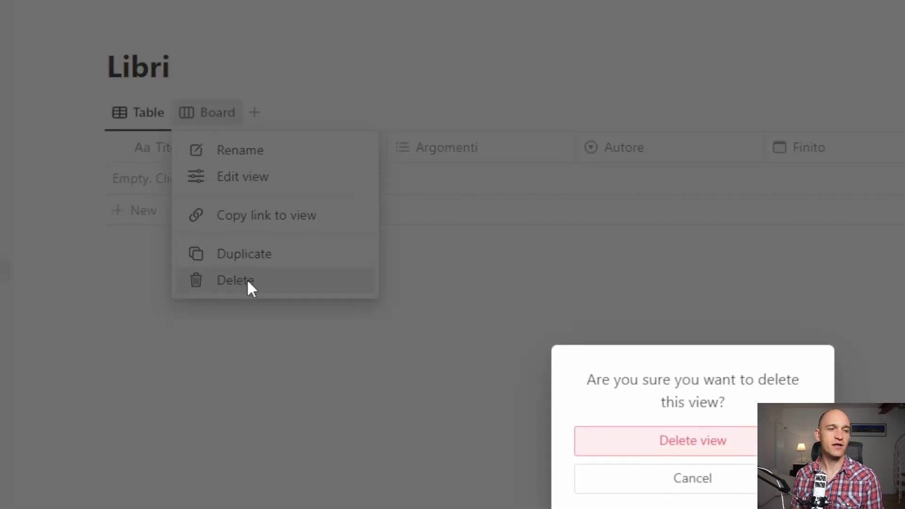
click(634, 446)
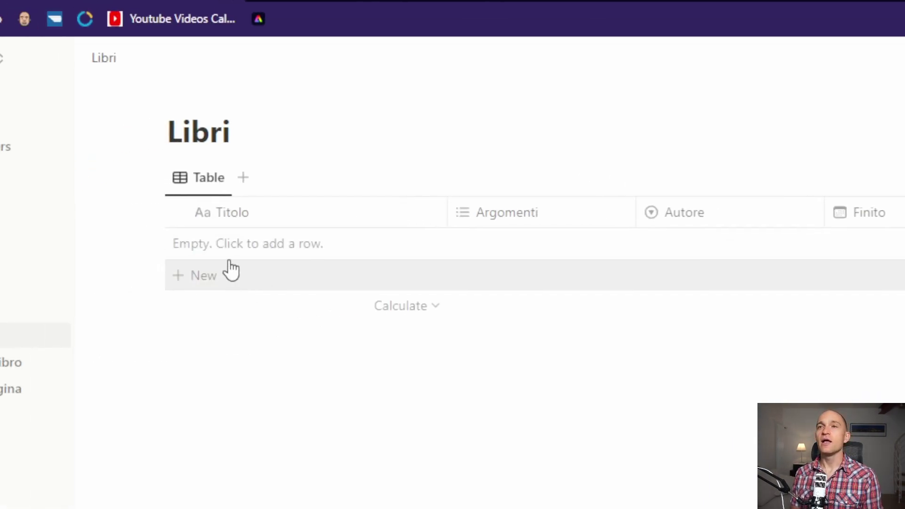
Add the book Libro 2 to the Libri database, with new options Autore 2 as its Autore and business in Argomenti.
click(232, 251)
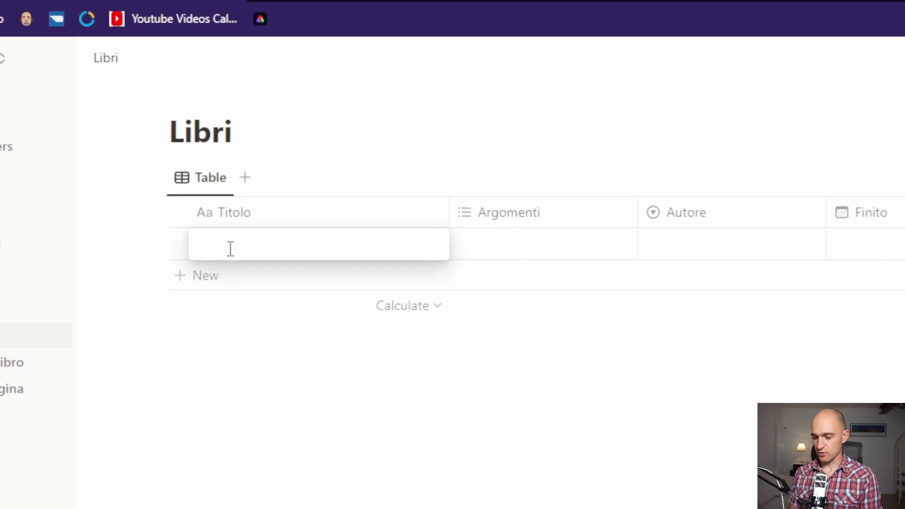
key(Return)
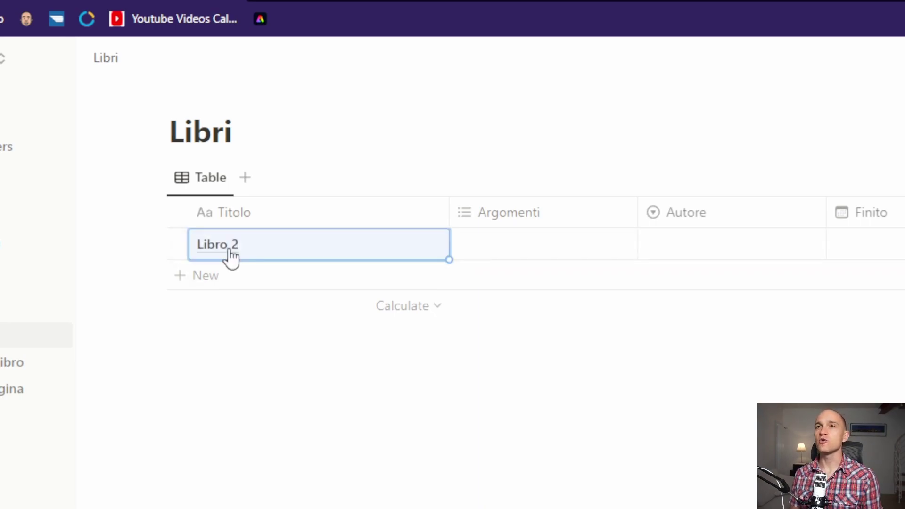
click(715, 248)
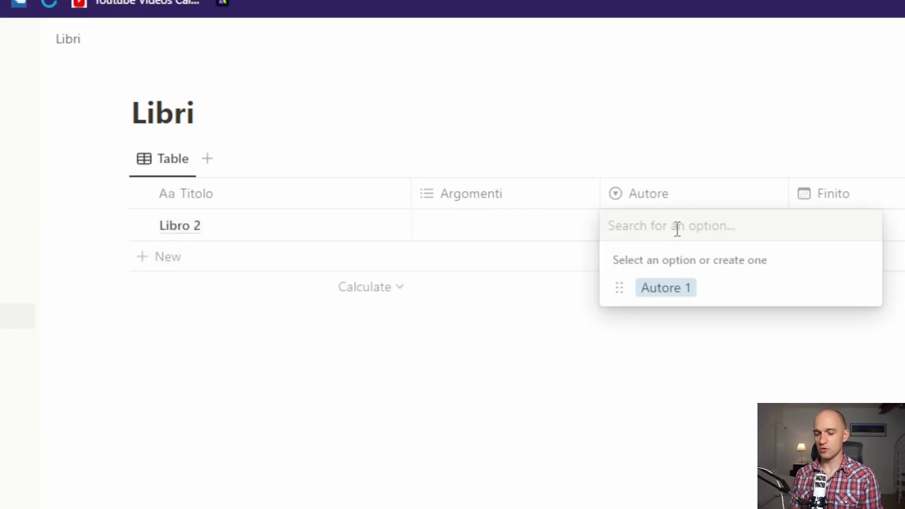
text(Autore 2)
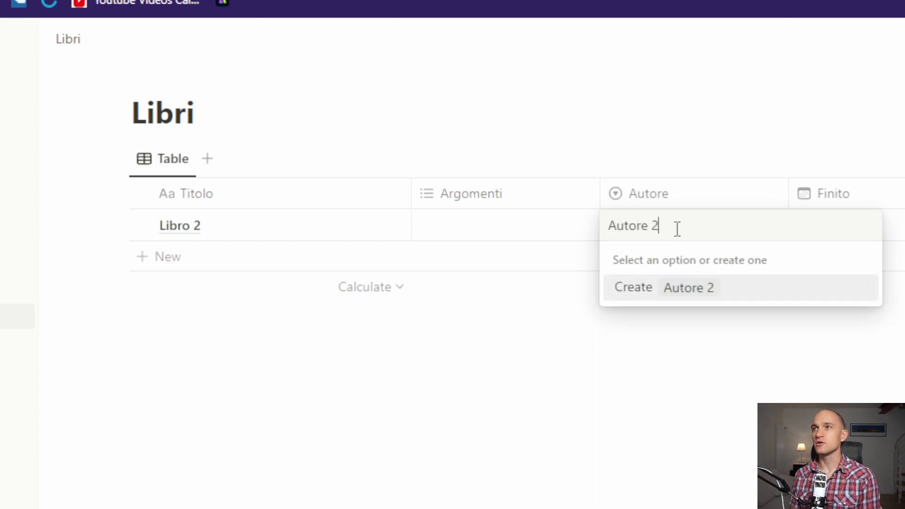
key(Return)
click(475, 234)
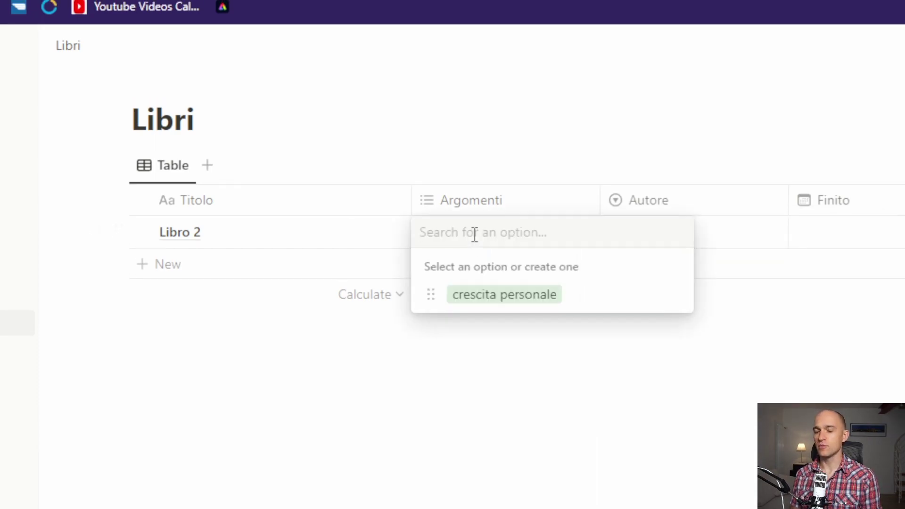
text(business)
key(Return)
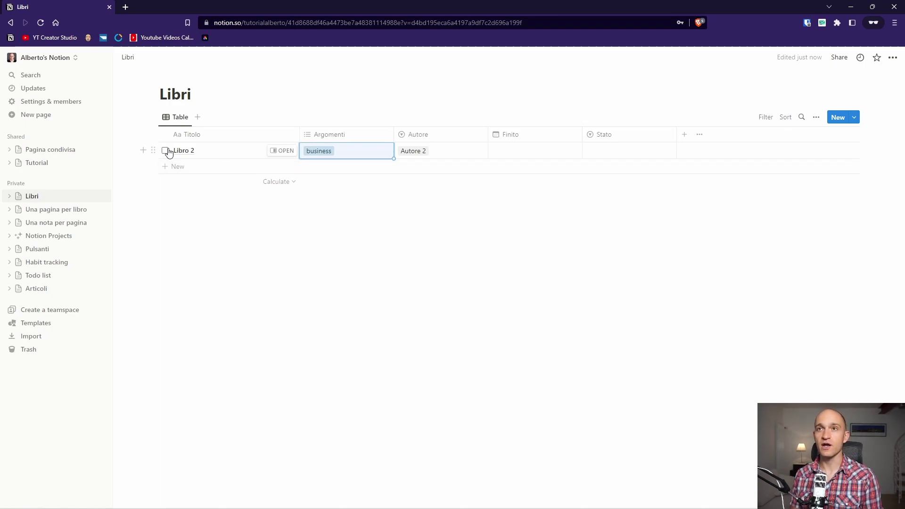
Add a relation property to Una nota per pagina that links to the Libri database and is also shown on Libri.
click(66, 225)
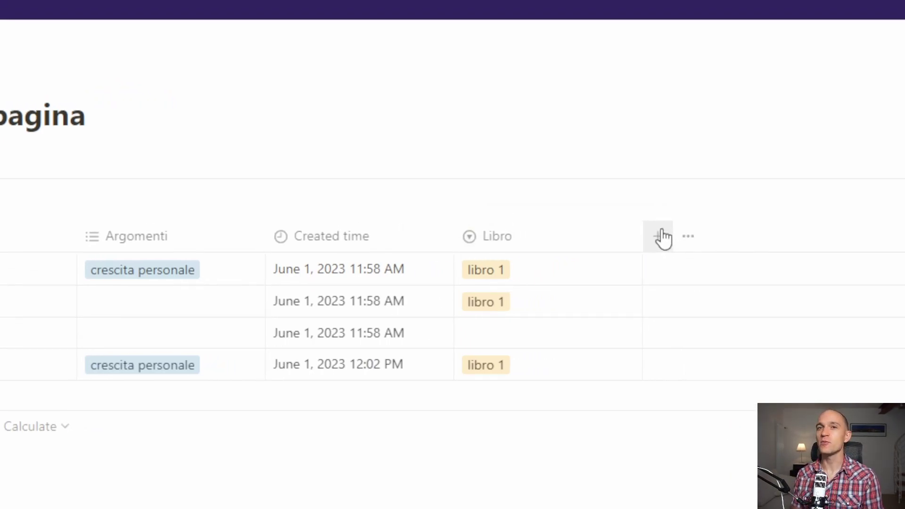
click(663, 238)
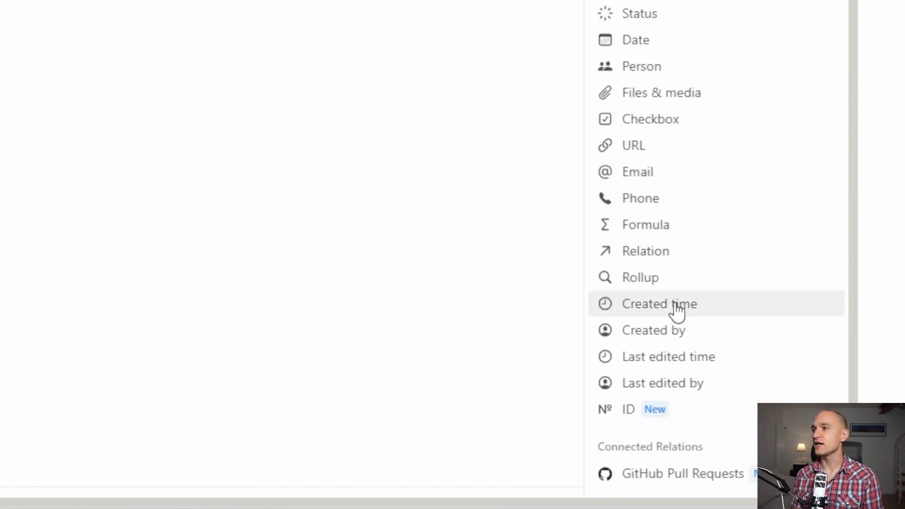
click(647, 253)
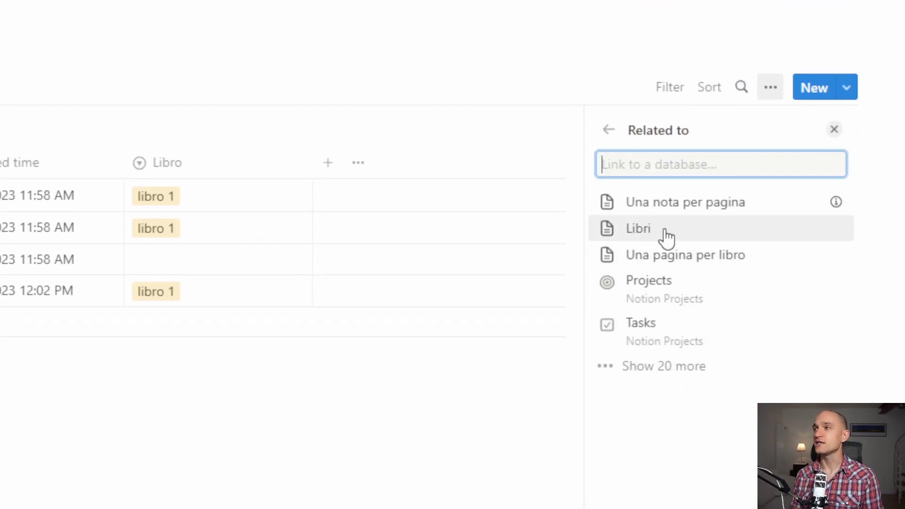
click(667, 236)
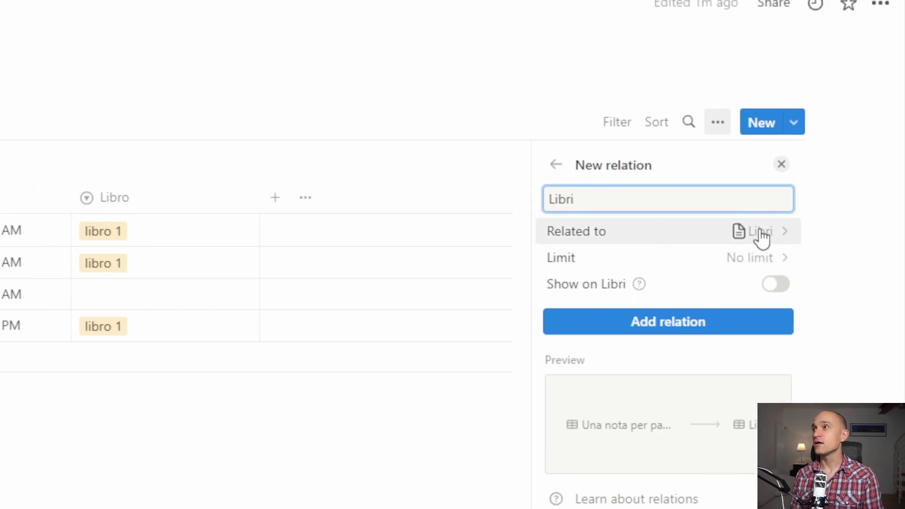
click(777, 279)
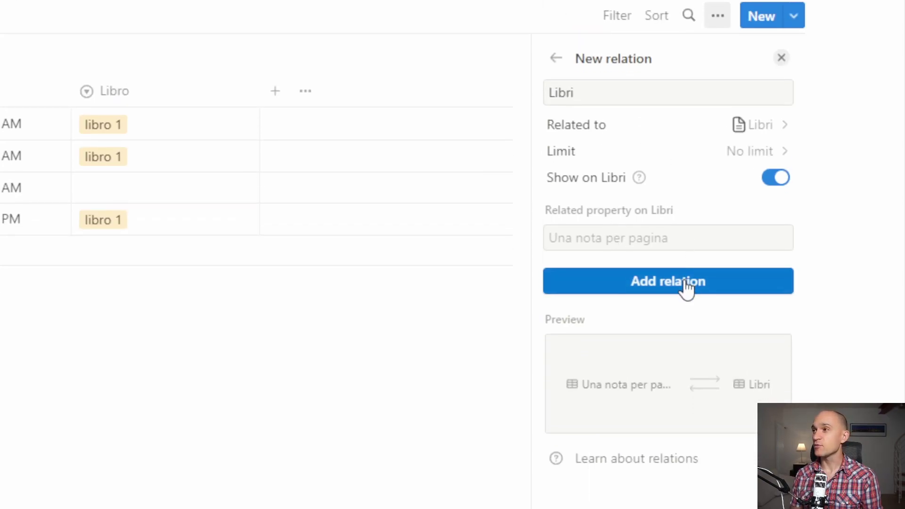
click(637, 240)
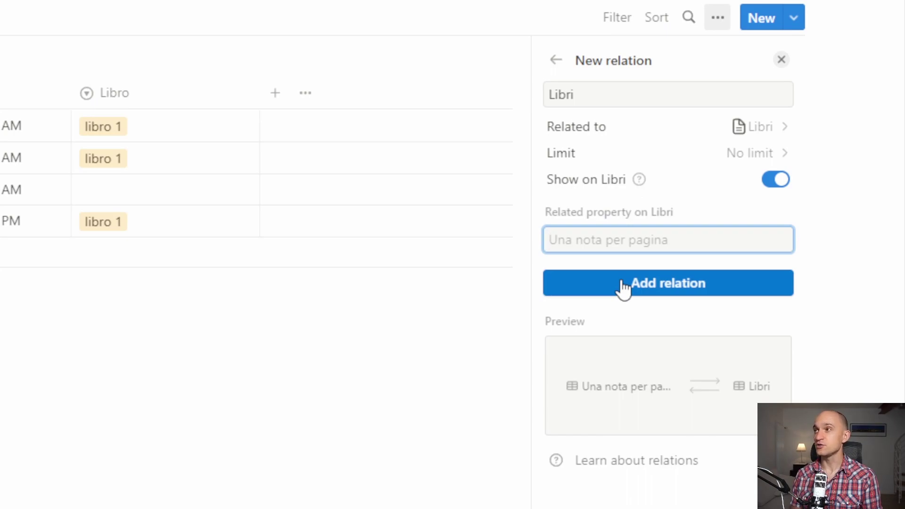
click(625, 284)
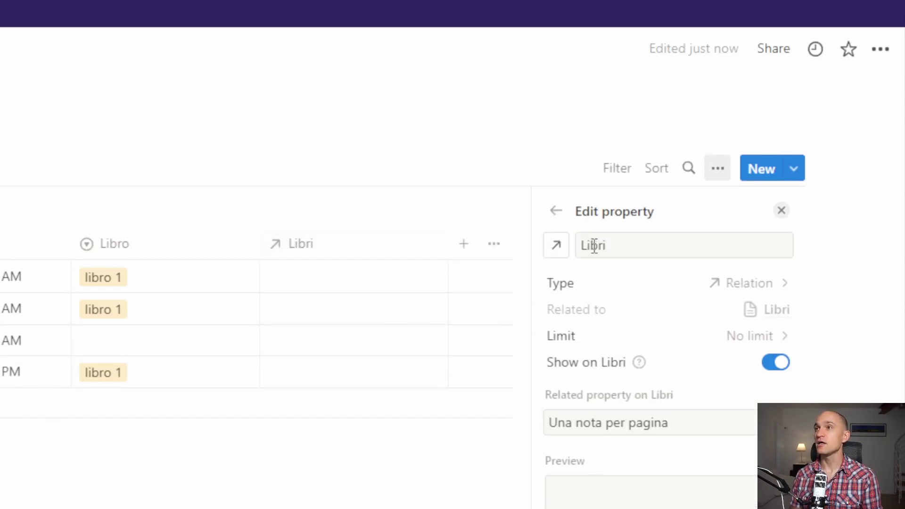
Try to rename the relation property as Libro, restore the name Libri, and close the property settings.
click(618, 245)
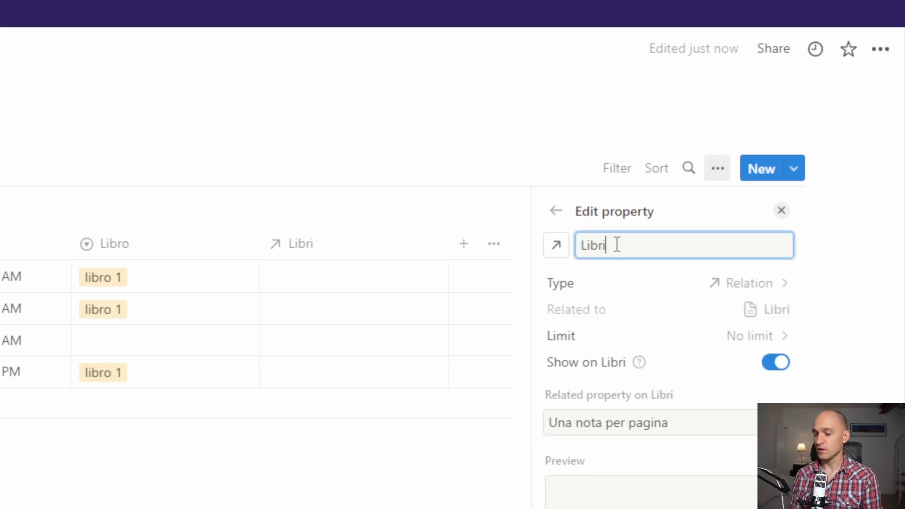
text(o)
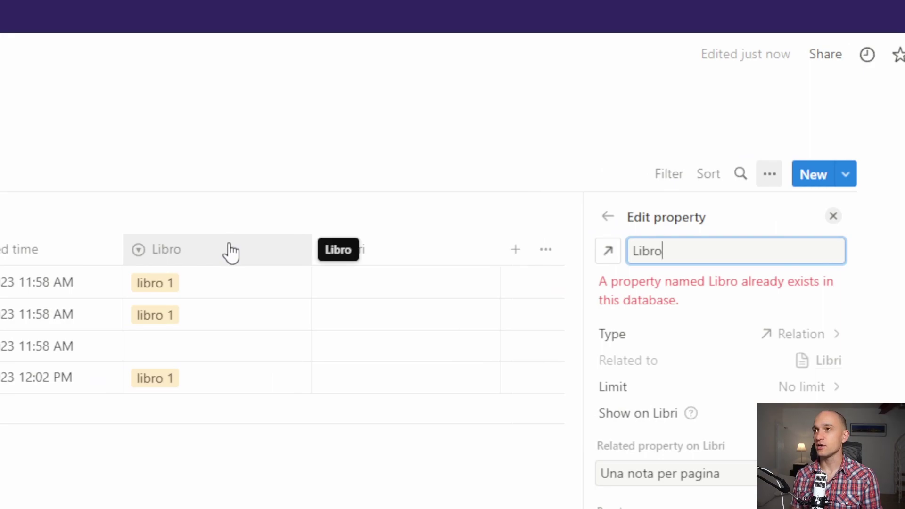
key(BackSpace)
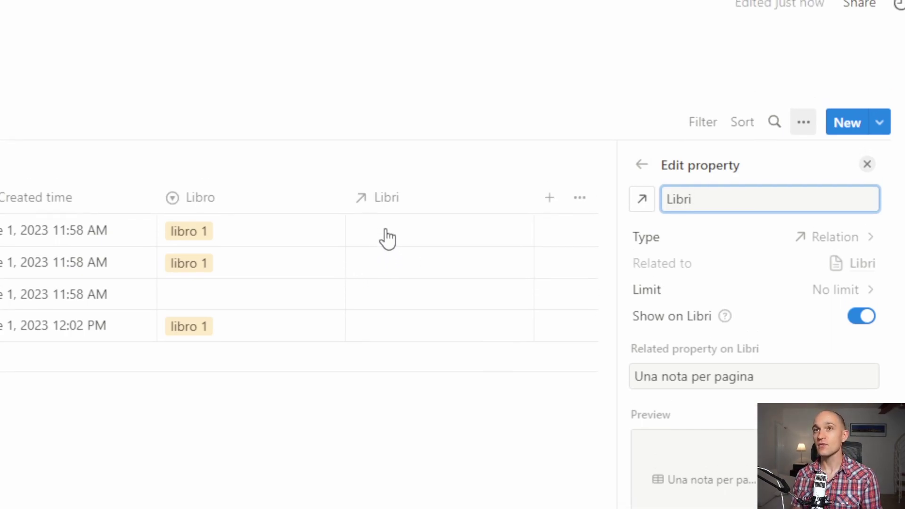
click(228, 243)
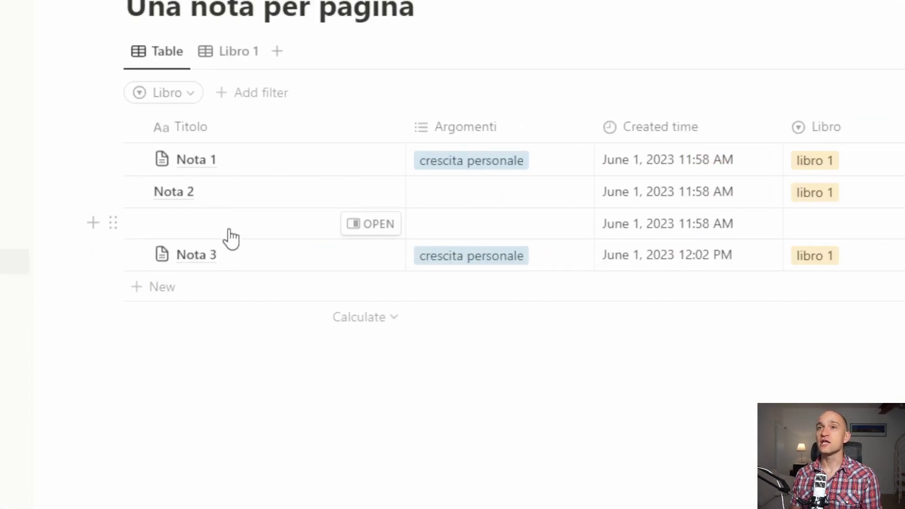
click(231, 229)
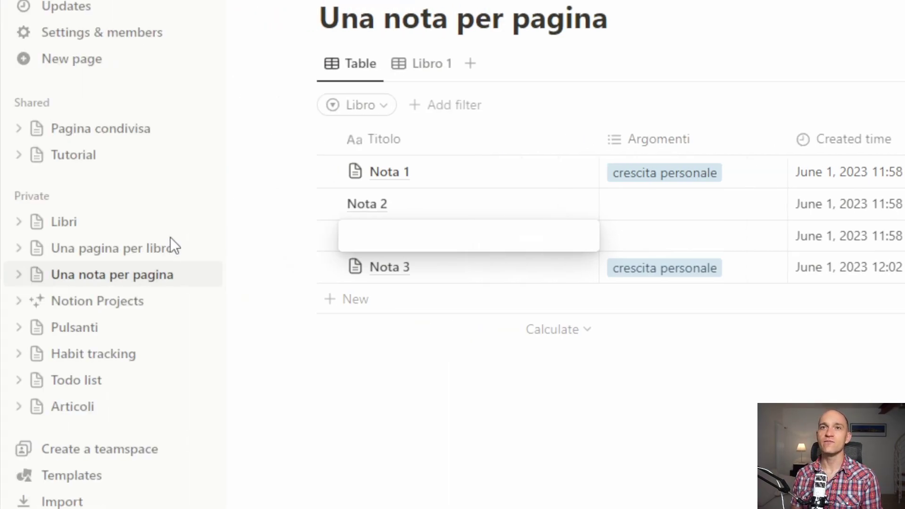
Add the note Nota 4 to Una nota per pagina and link it to Libro 2 through the Libri relation.
key(Escape)
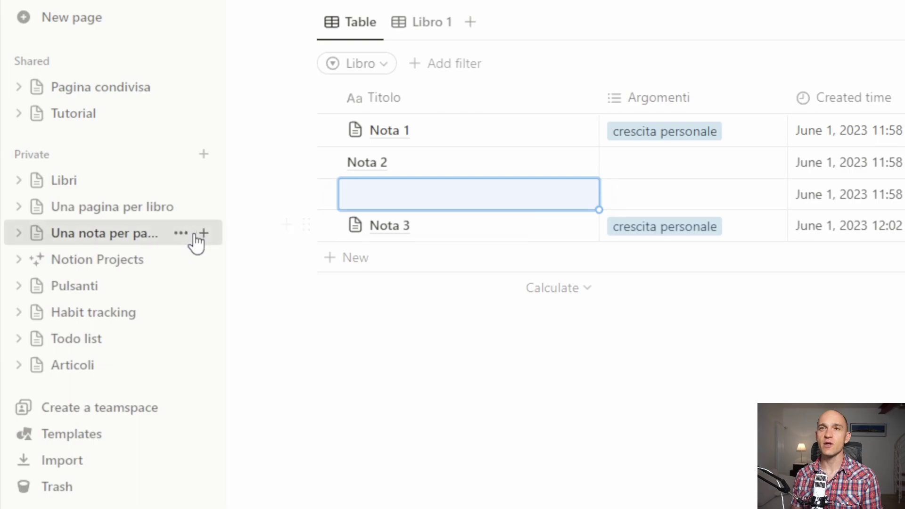
click(202, 233)
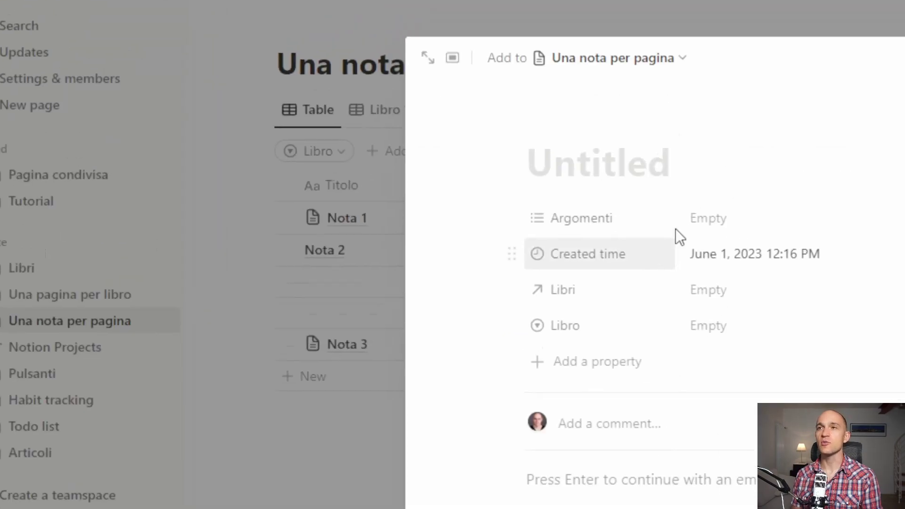
text(Nota 4)
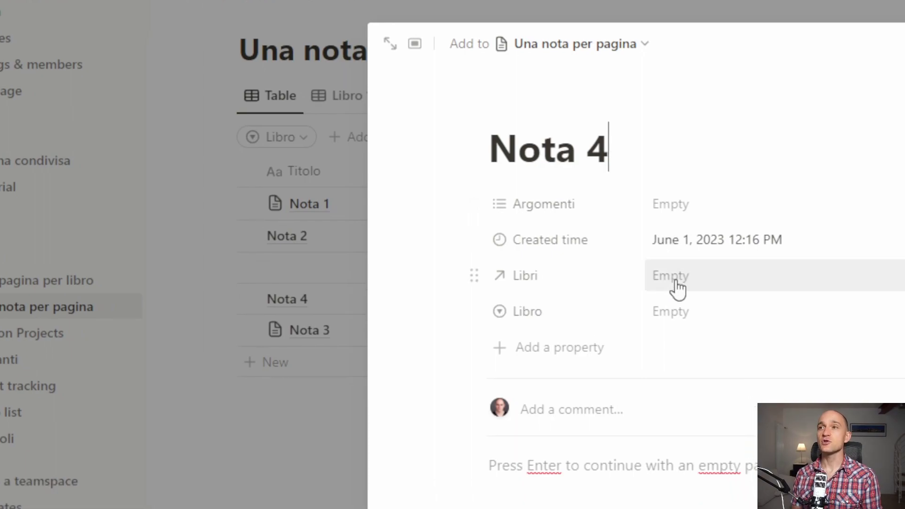
click(677, 289)
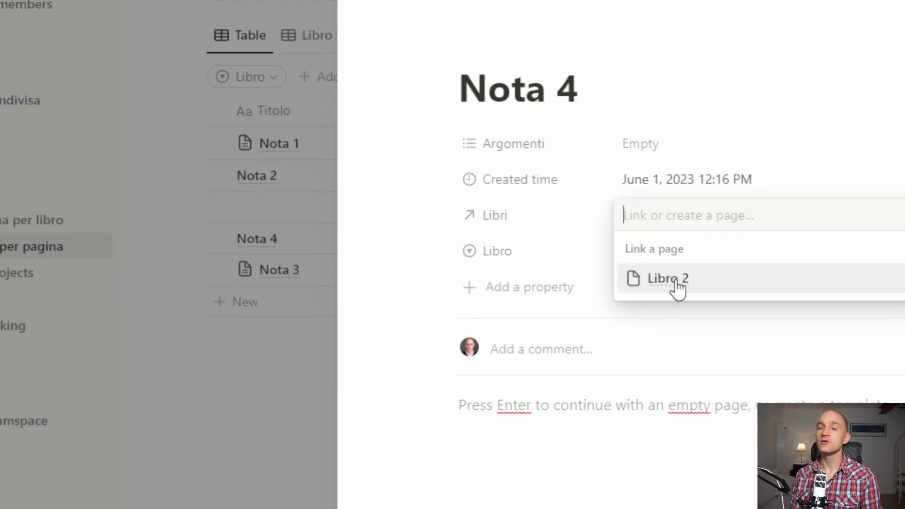
click(703, 278)
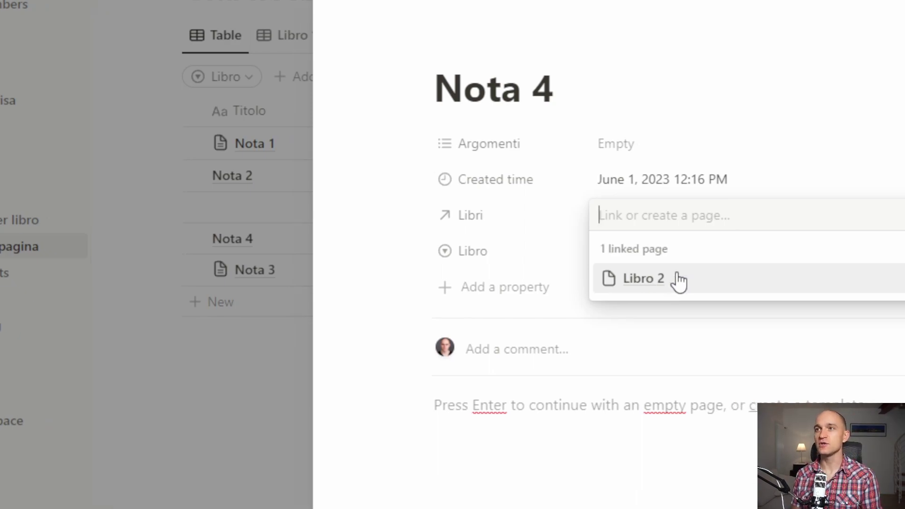
click(697, 423)
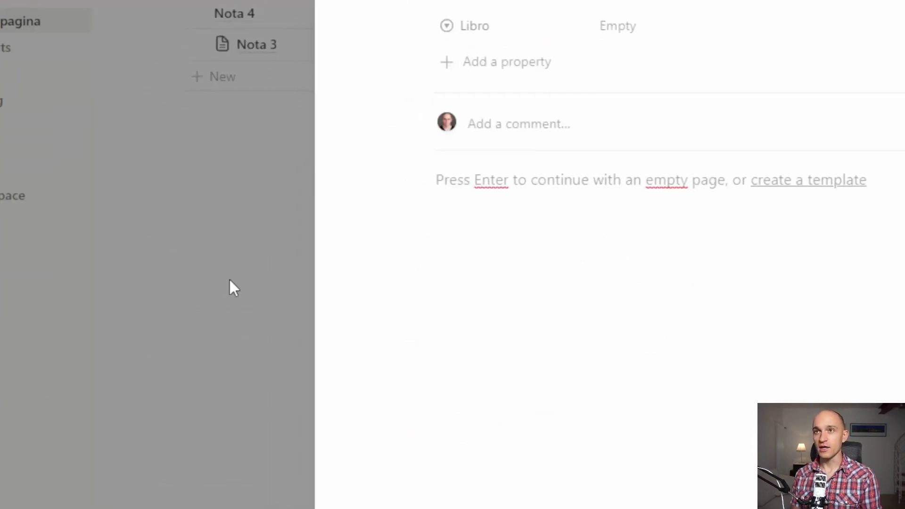
click(230, 281)
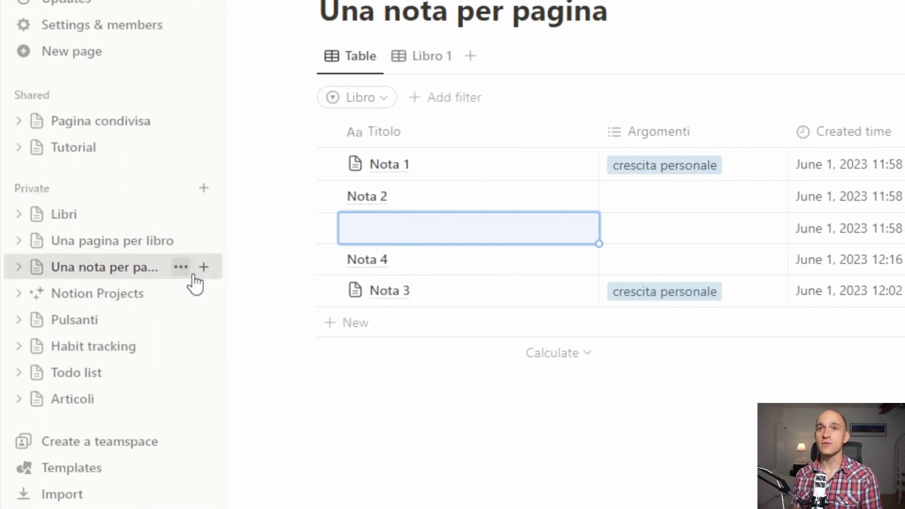
Try to create another, untitled note in Una nota per pagina and link it to Libro 2 through Libri.
click(207, 273)
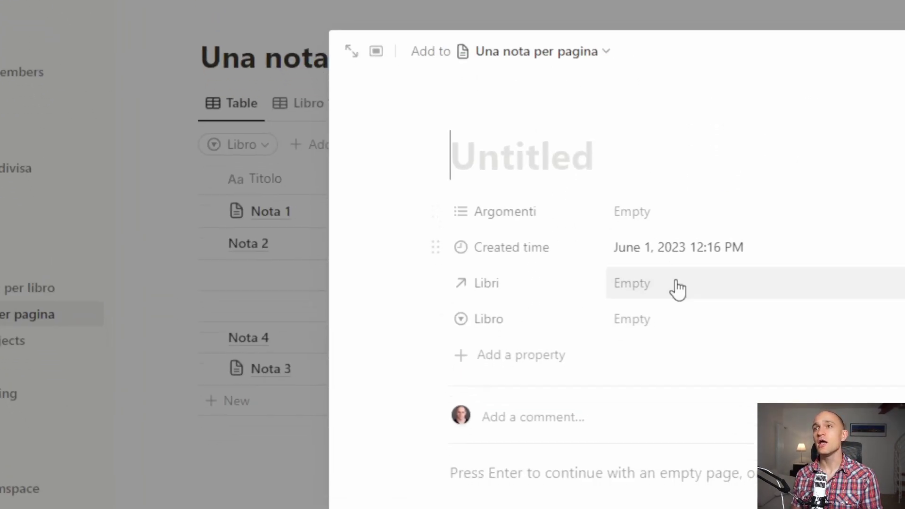
click(678, 288)
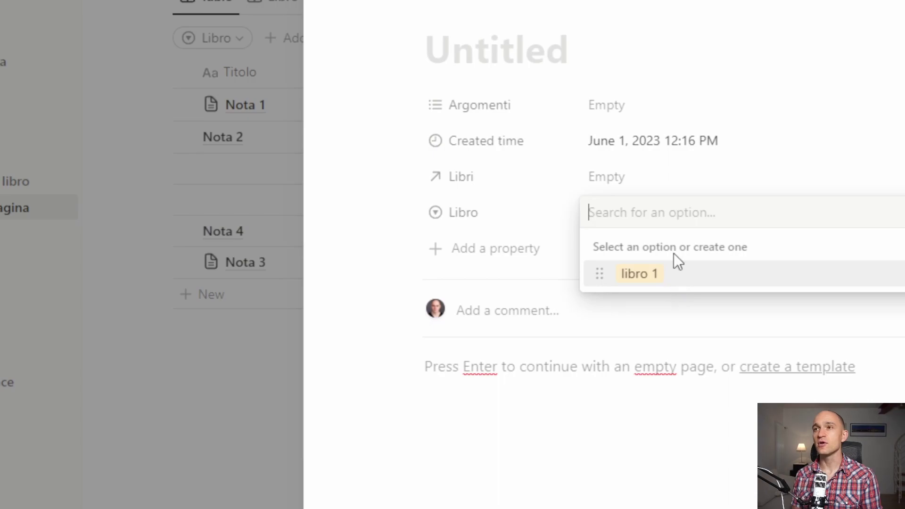
click(650, 175)
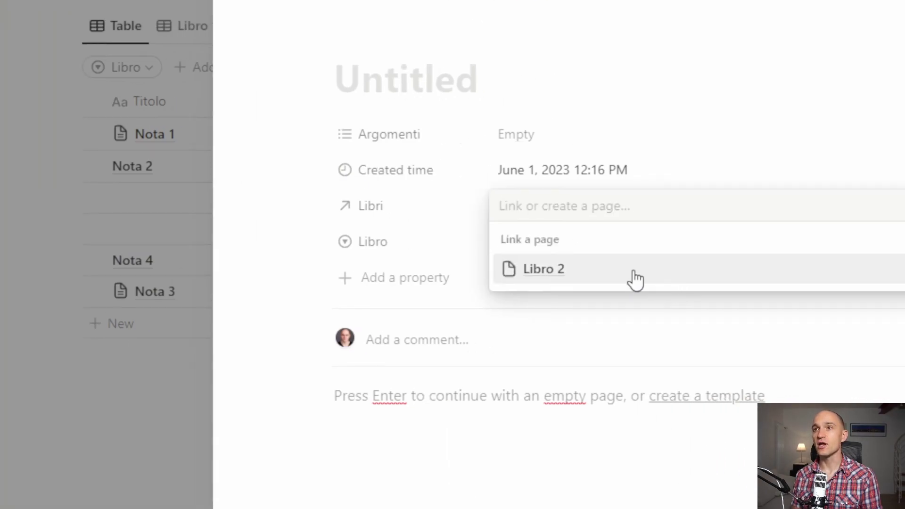
click(635, 278)
click(243, 271)
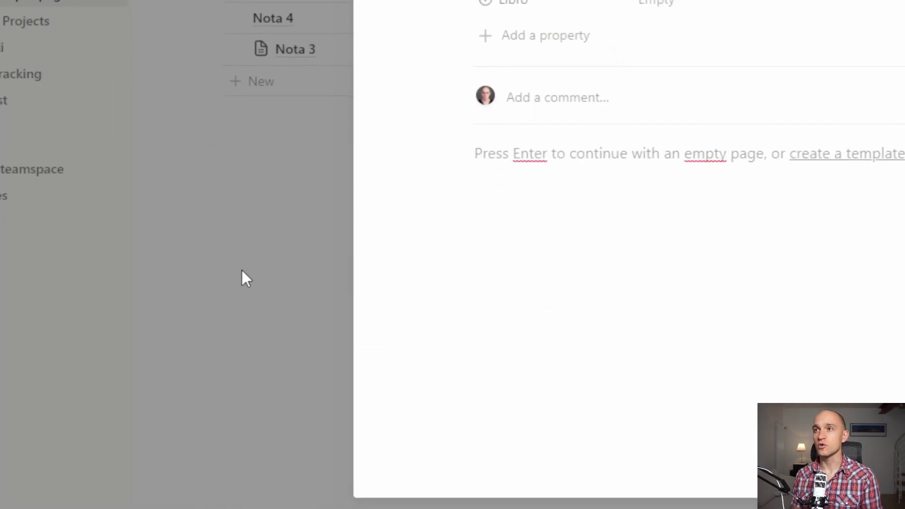
click(257, 265)
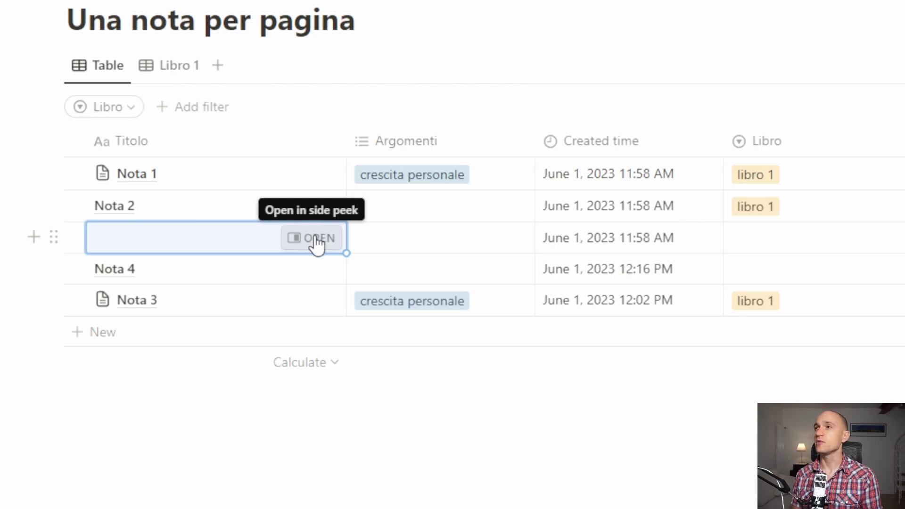
Name the blank row in the notes table Nota 5 and link it to Libro 2 in the Libri column.
click(121, 232)
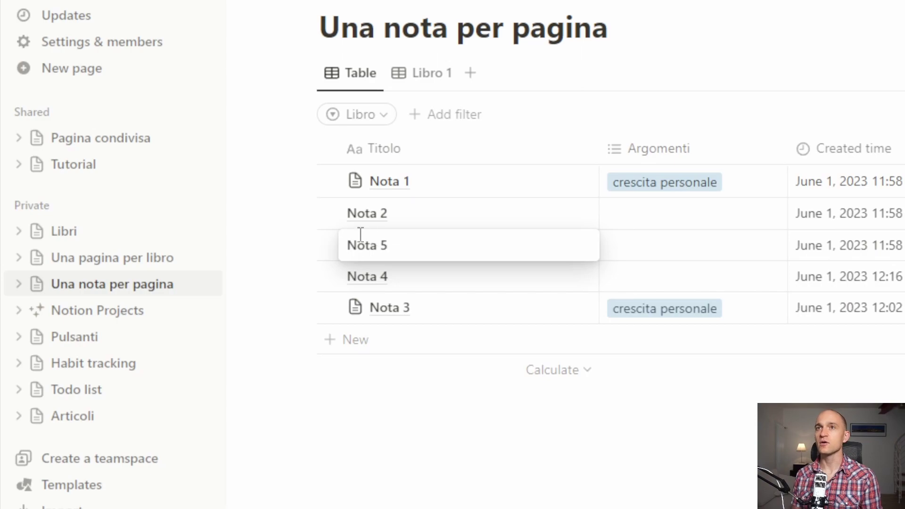
click(677, 275)
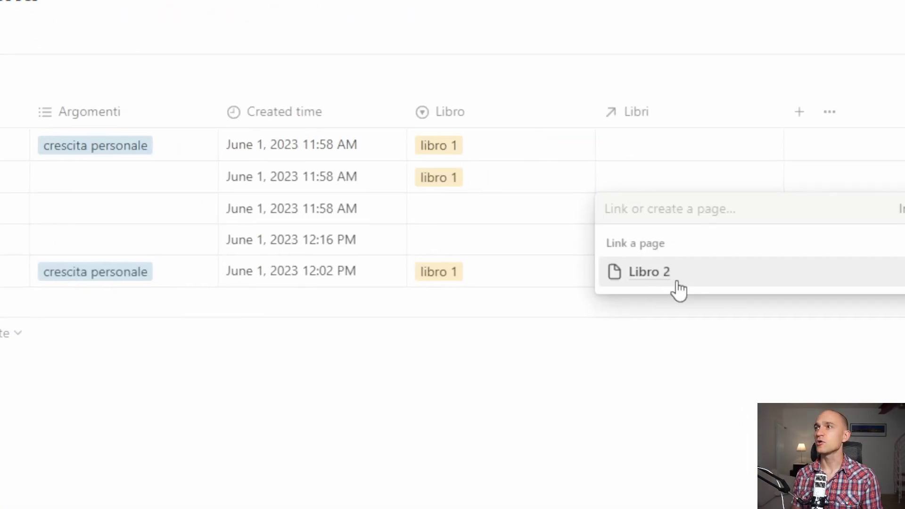
click(678, 282)
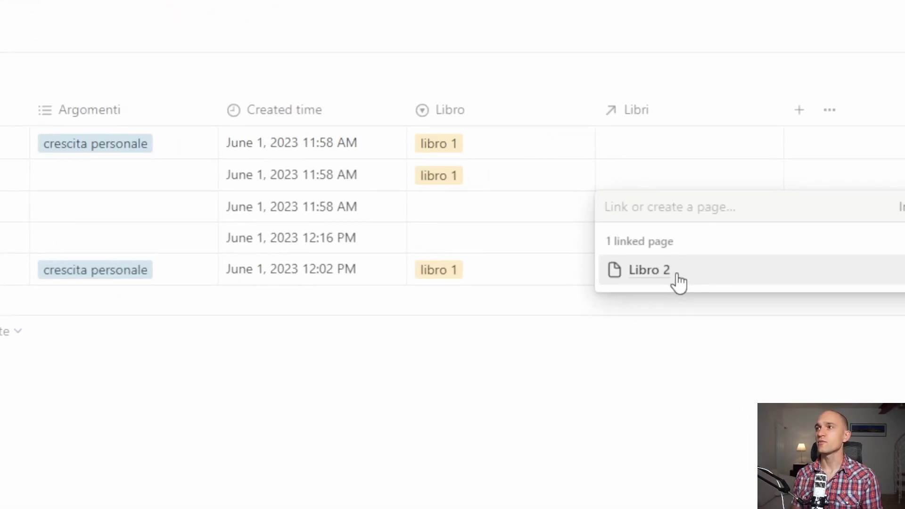
click(678, 275)
click(260, 413)
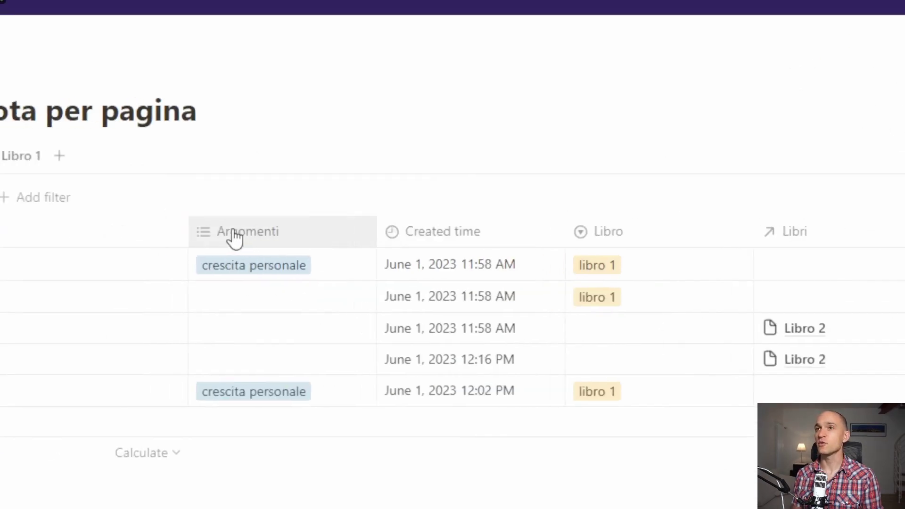
Add a new table view to Una nota per pagina, filtered so that Libri contains Libro 2.
click(60, 156)
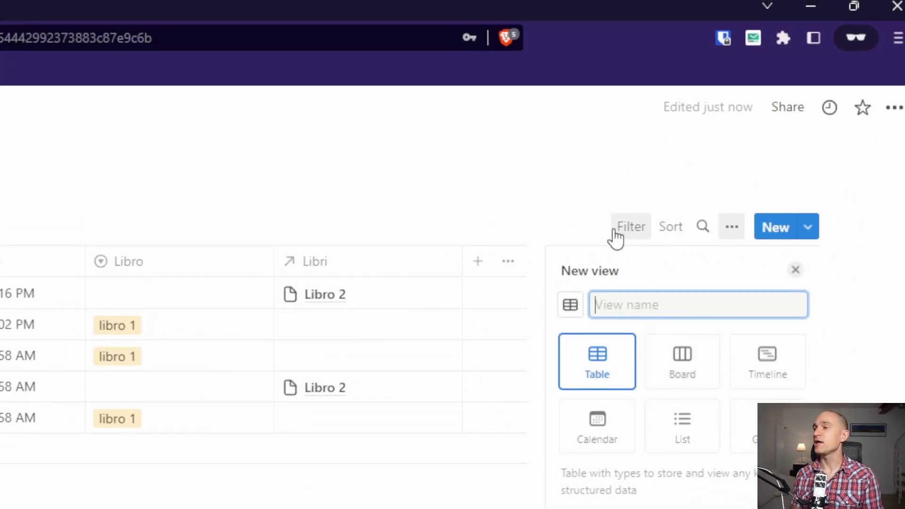
click(614, 230)
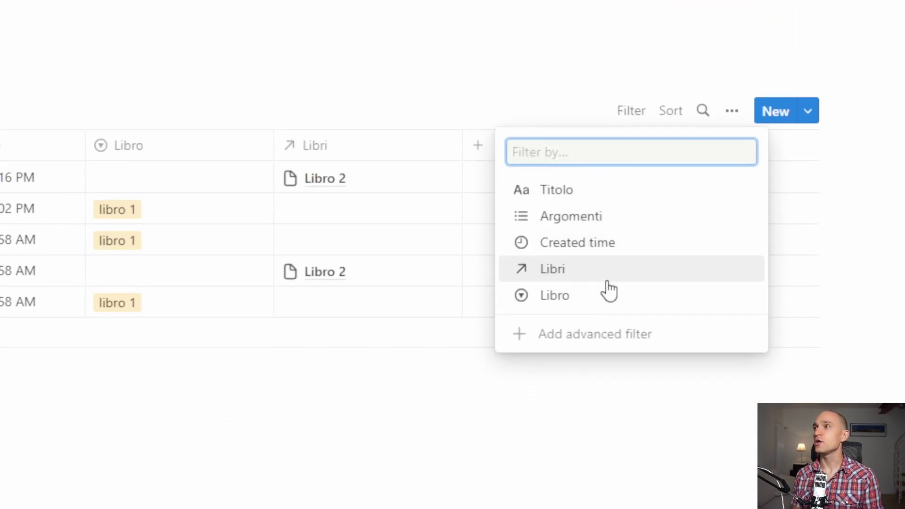
click(608, 282)
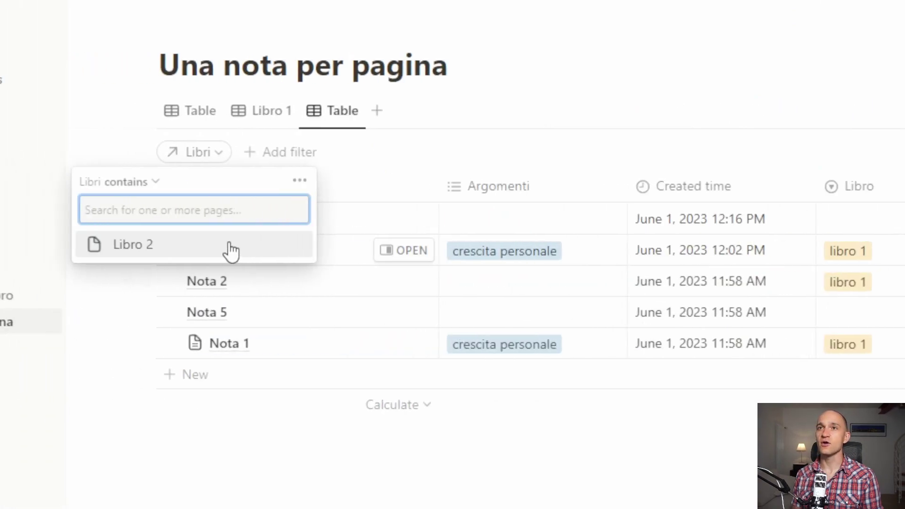
click(231, 249)
click(469, 488)
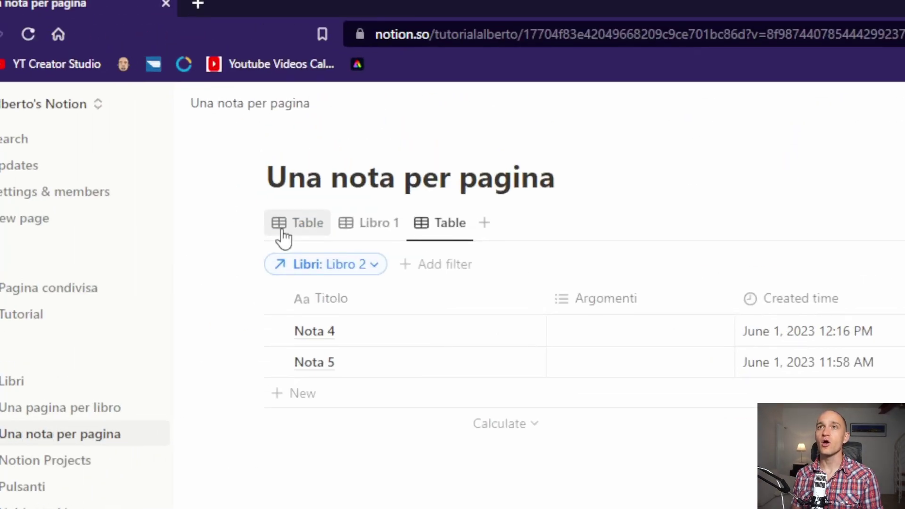
Return to the first Table view and examine its available filter and sort properties and the Libro filter's options.
click(295, 231)
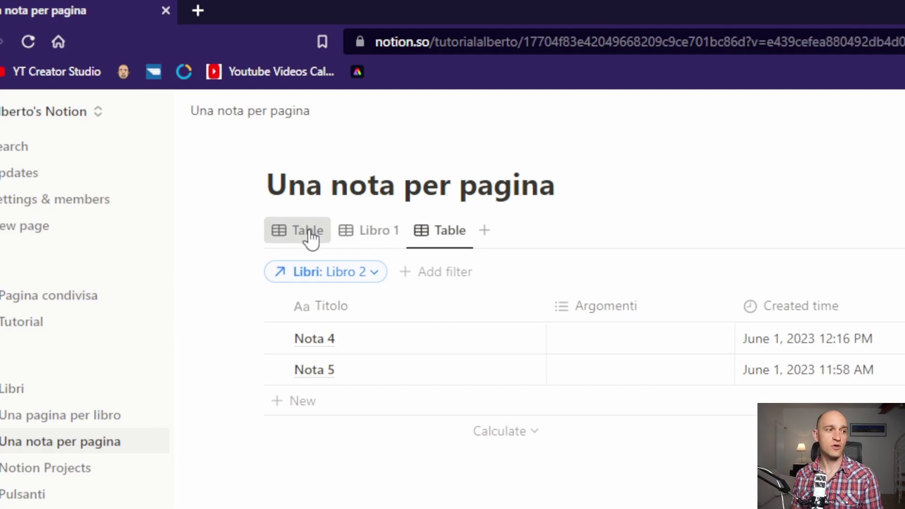
click(394, 282)
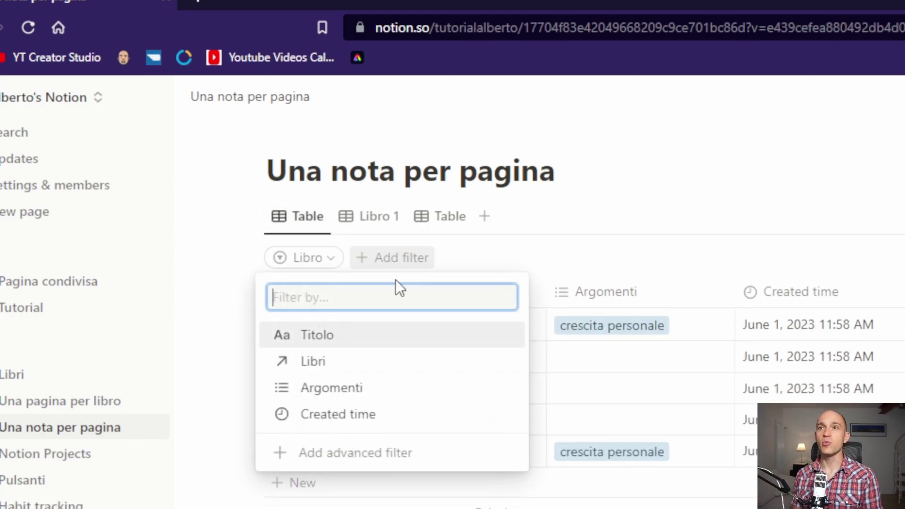
click(315, 271)
click(677, 201)
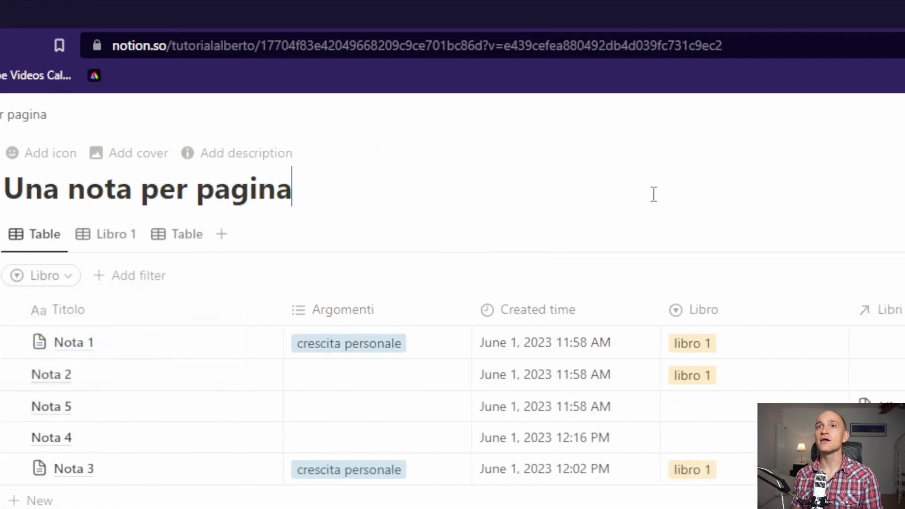
click(677, 234)
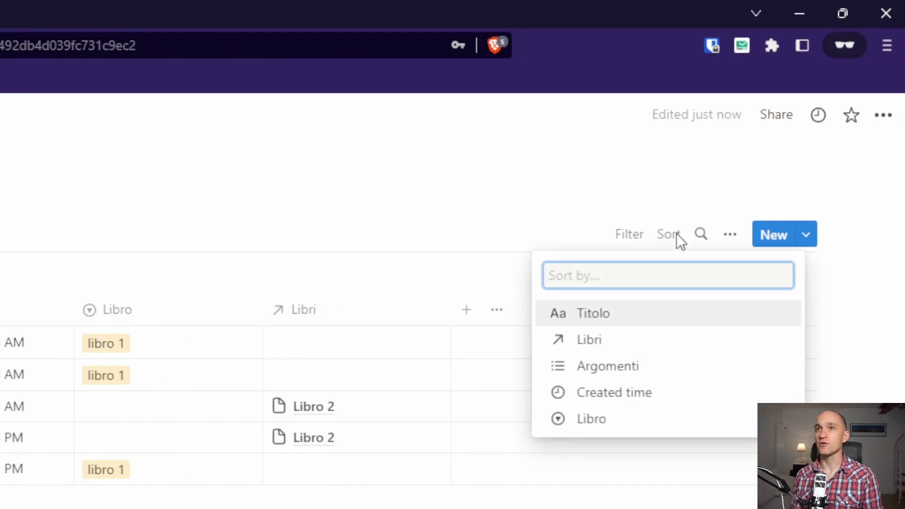
key(Escape)
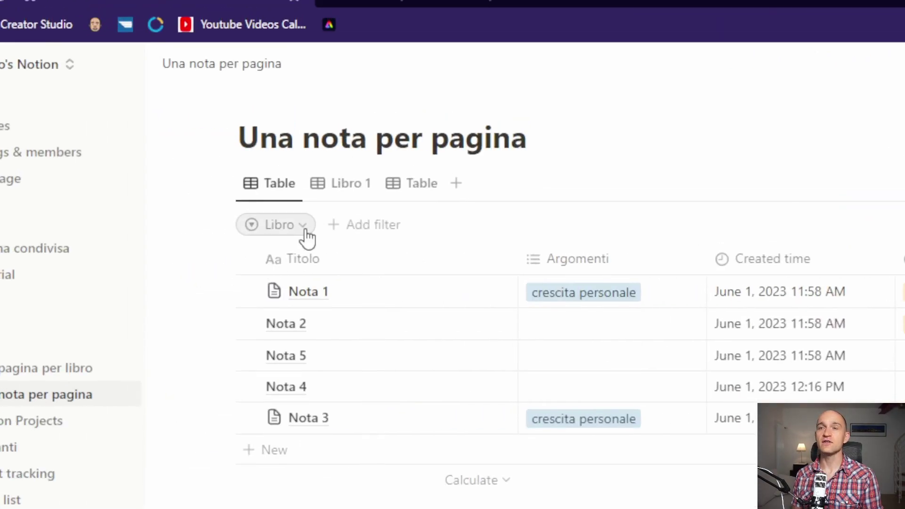
click(304, 228)
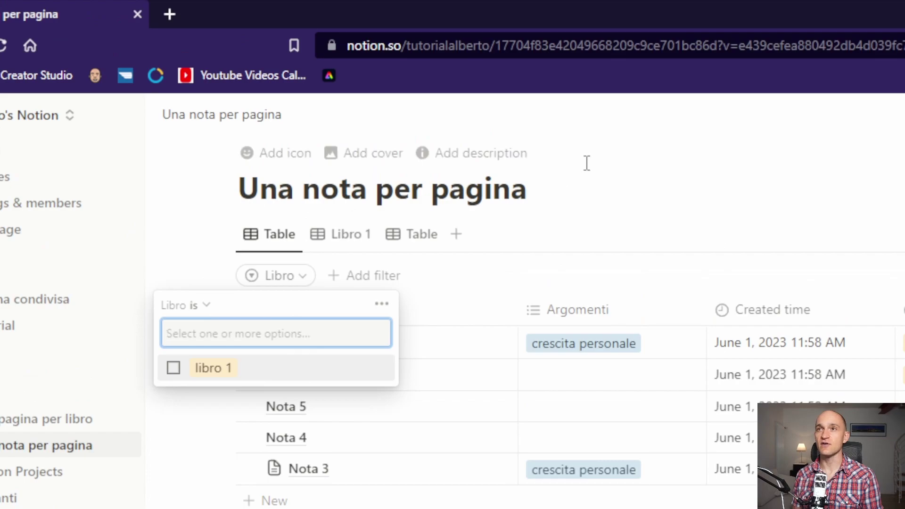
key(Escape)
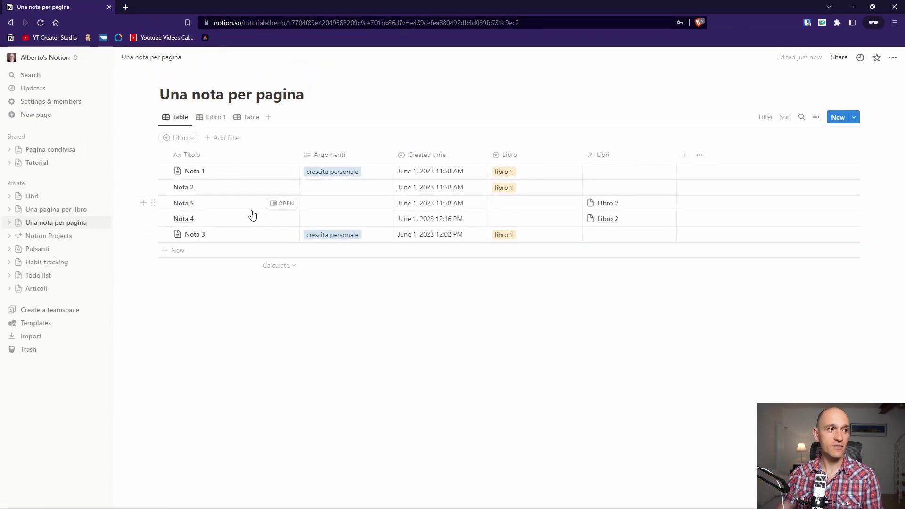
Open Libro 2 in the Libri database and follow its relation to Nota 4 and back to the book.
click(53, 201)
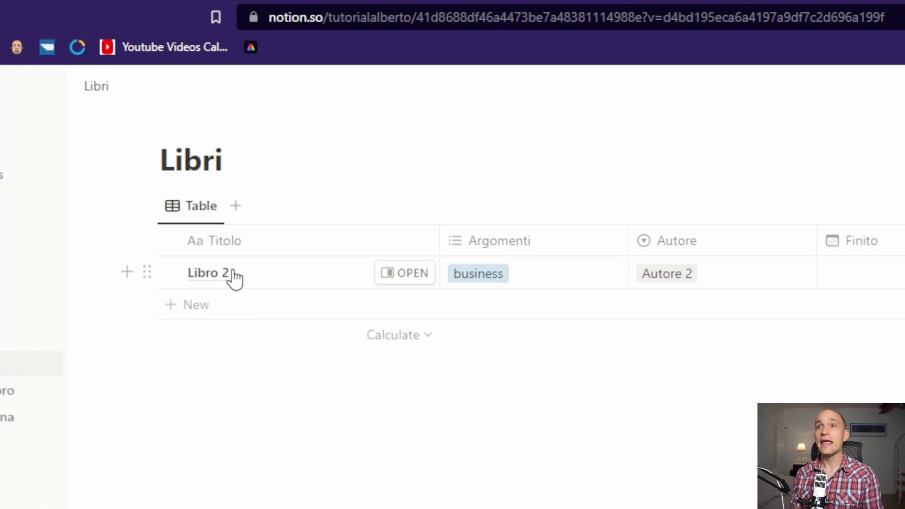
click(406, 277)
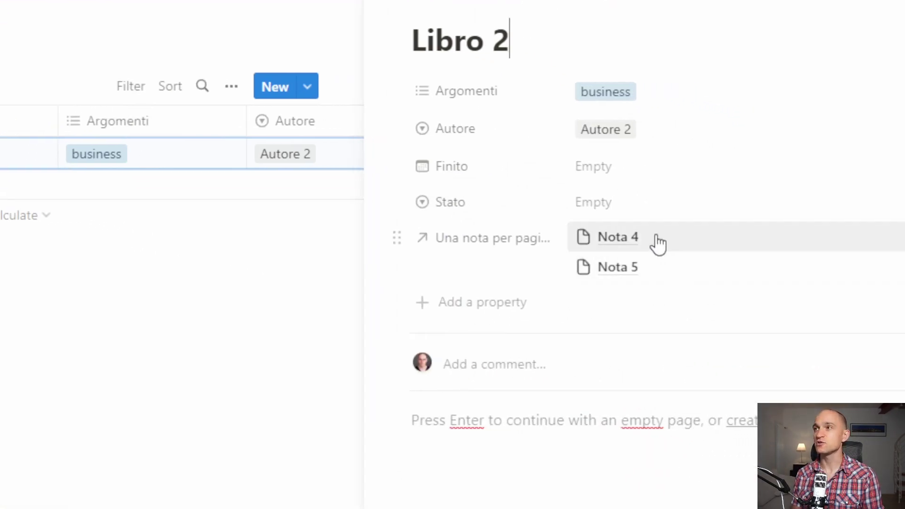
click(657, 239)
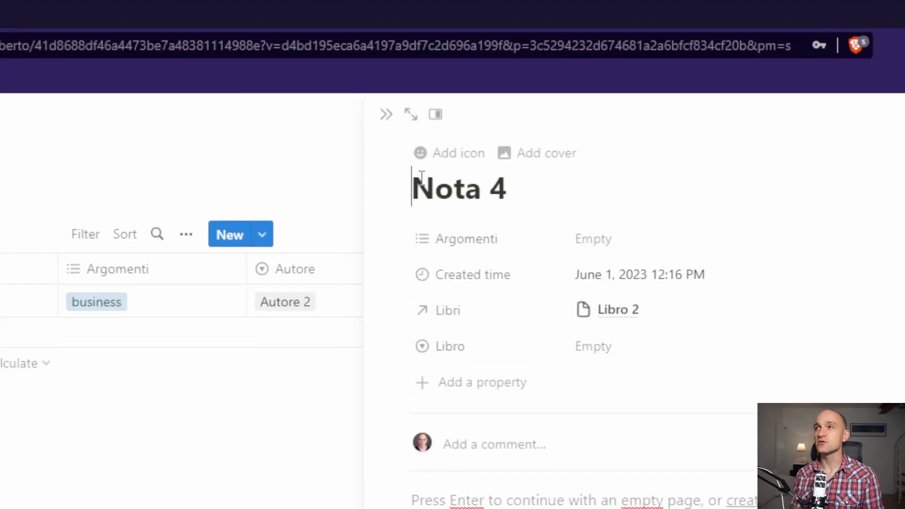
click(618, 309)
click(605, 282)
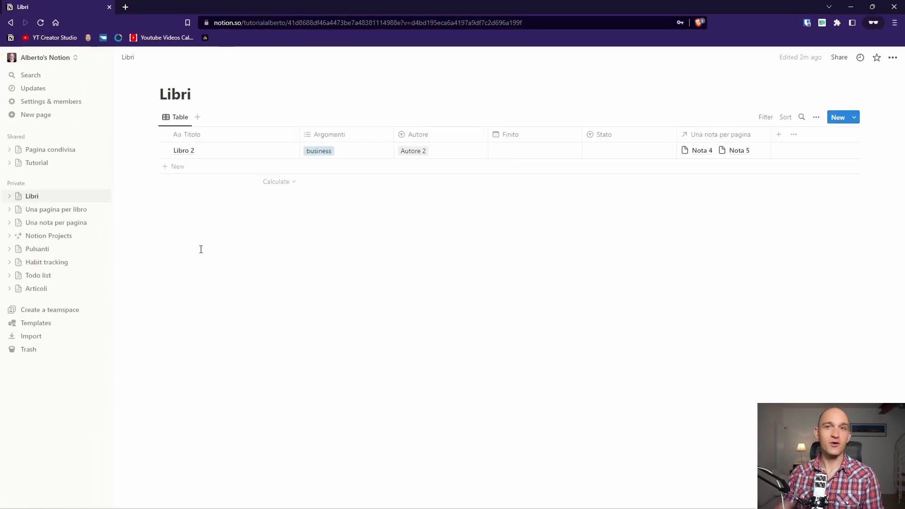
Add a rollup property to the Una nota per pagina database, using Libri as its relation.
click(50, 228)
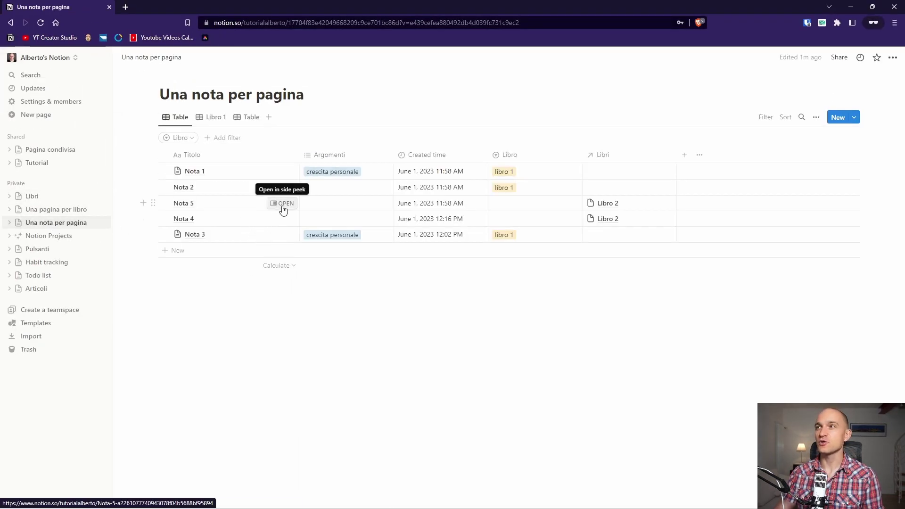
click(686, 159)
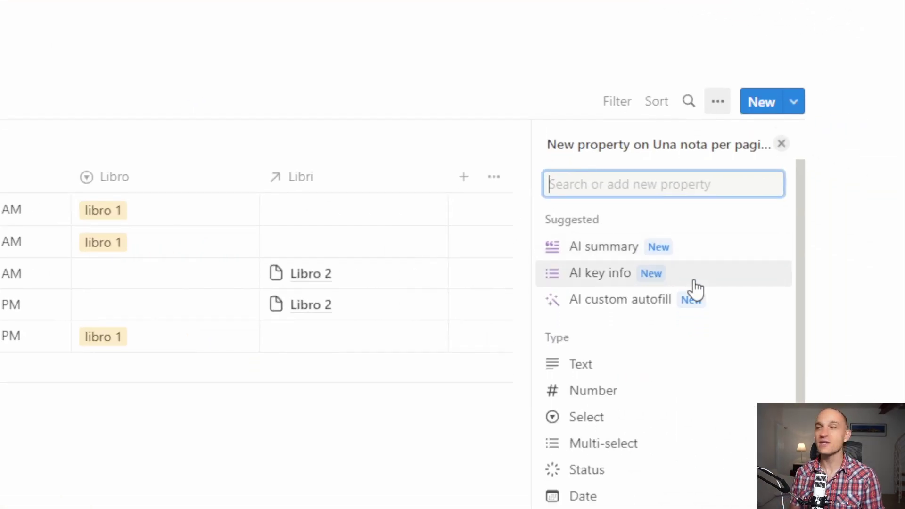
click(620, 382)
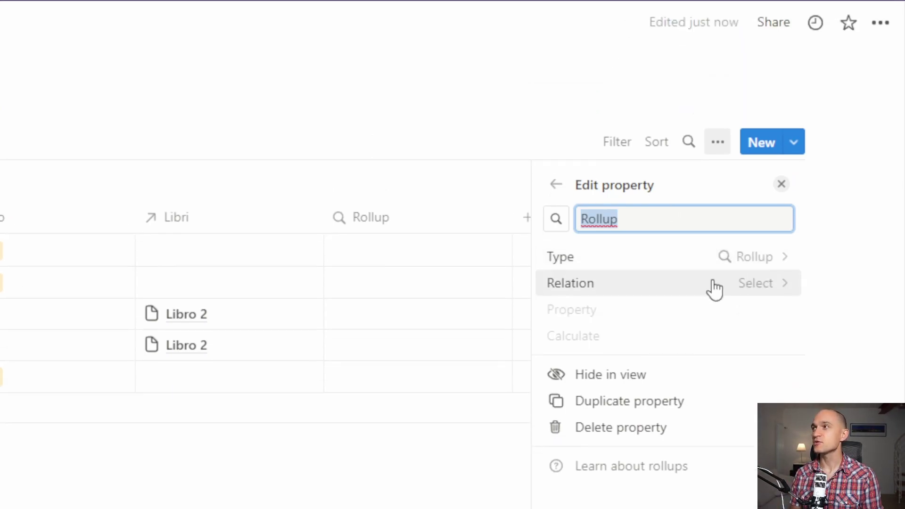
click(711, 307)
click(658, 288)
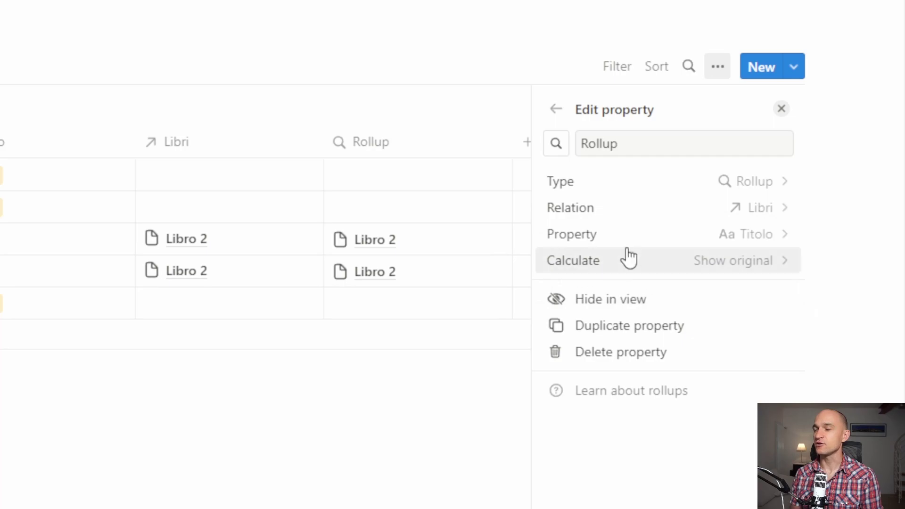
Set the rollup to pull the Argomenti property from Libri, keeping the calculation at Show original.
click(762, 237)
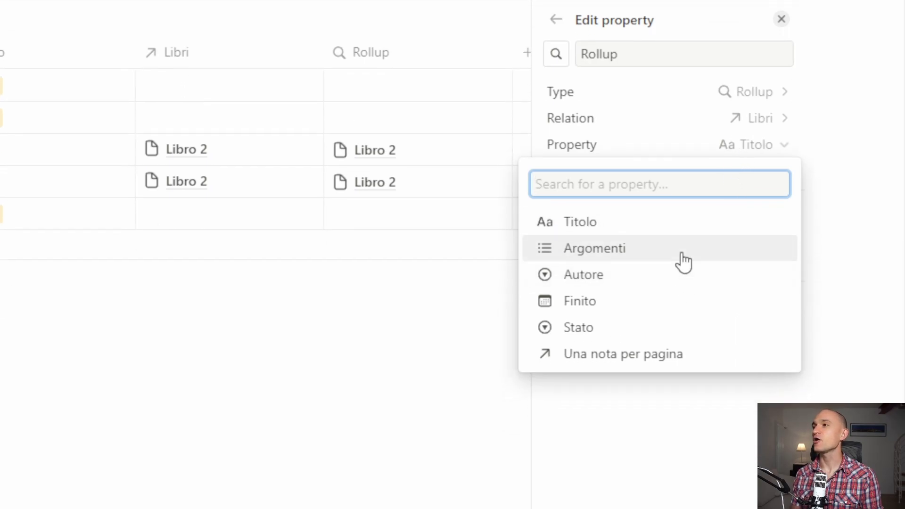
click(683, 259)
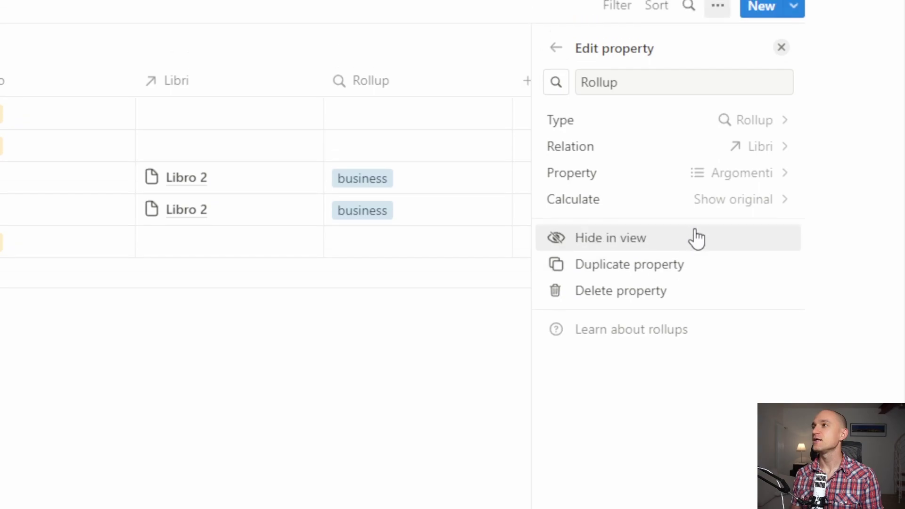
click(710, 173)
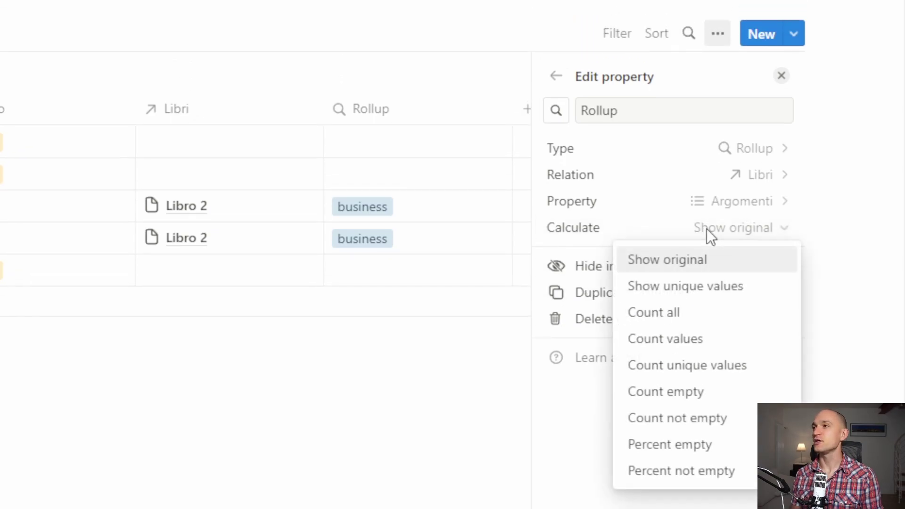
click(711, 236)
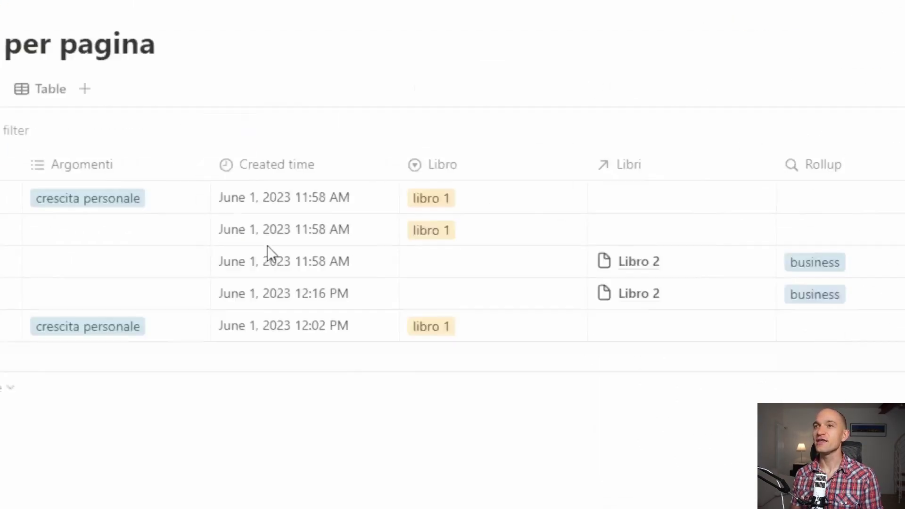
drag(94, 118, 15, 408)
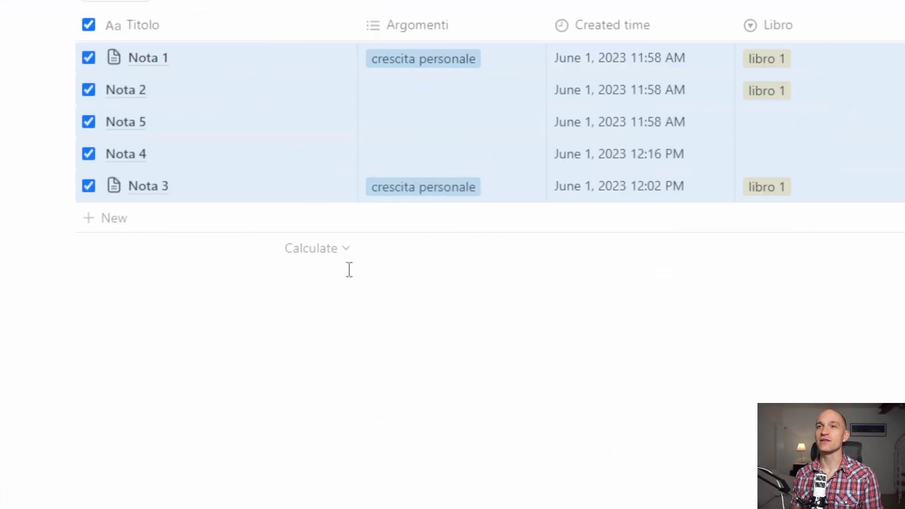
click(542, 499)
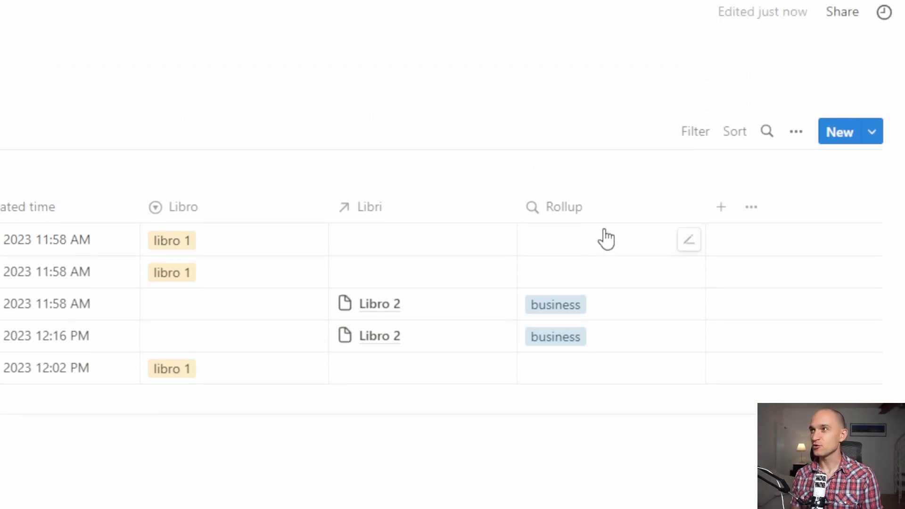
Reopen the Rollup property's settings and examine its calculation options and the Libri properties it can pull.
click(598, 129)
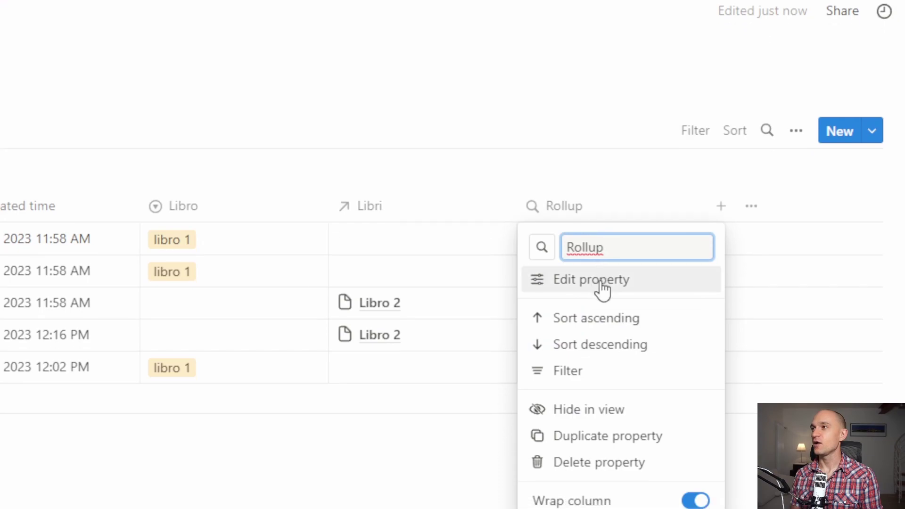
click(603, 289)
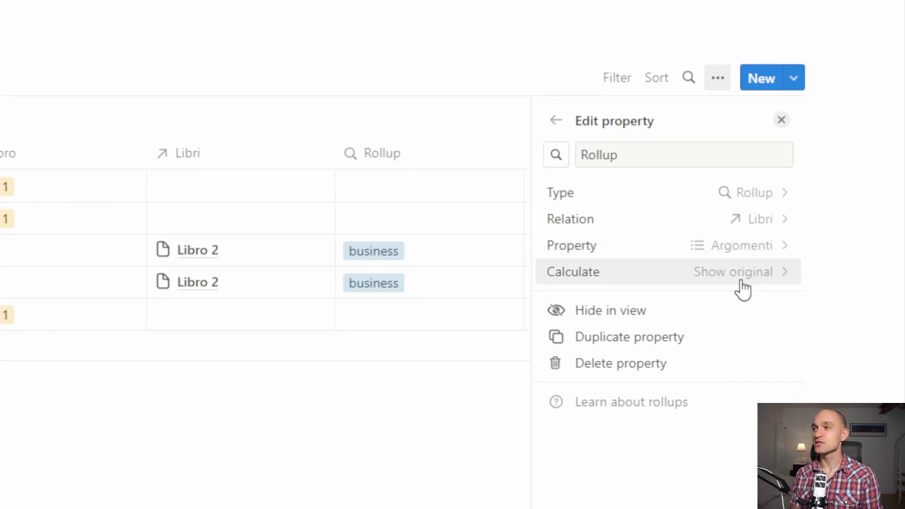
click(641, 258)
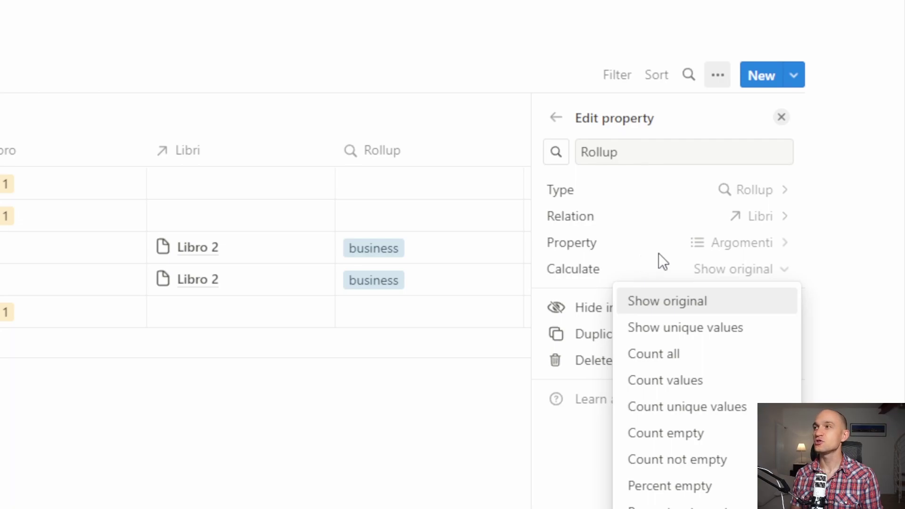
click(658, 254)
click(712, 250)
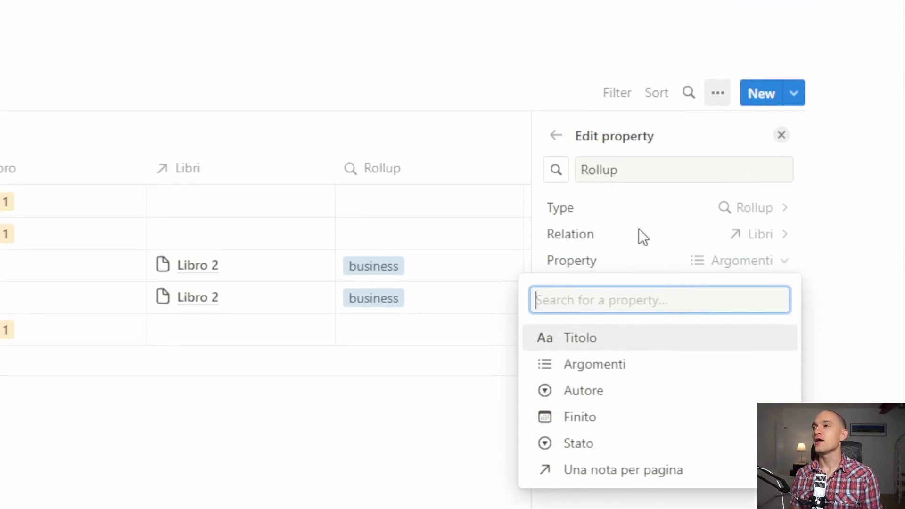
click(640, 231)
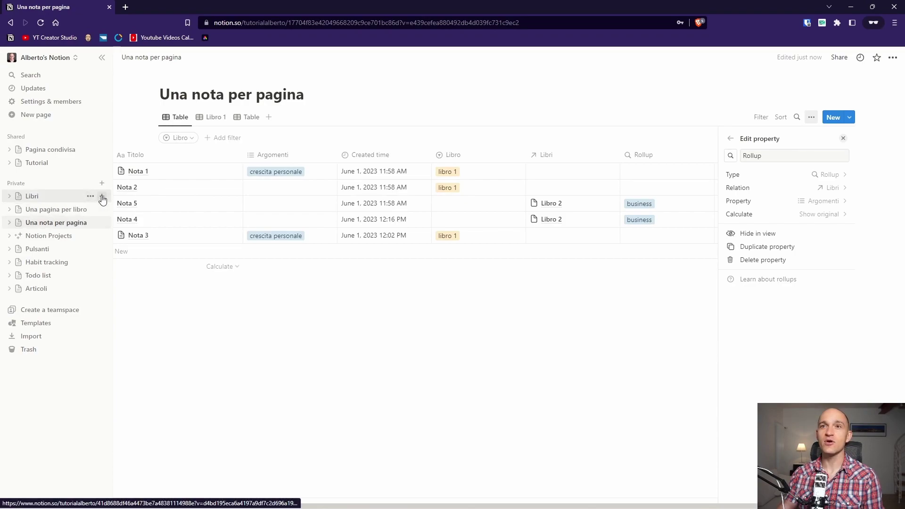
Open a blank new entry for the Libri database and close it without filling it in.
click(102, 196)
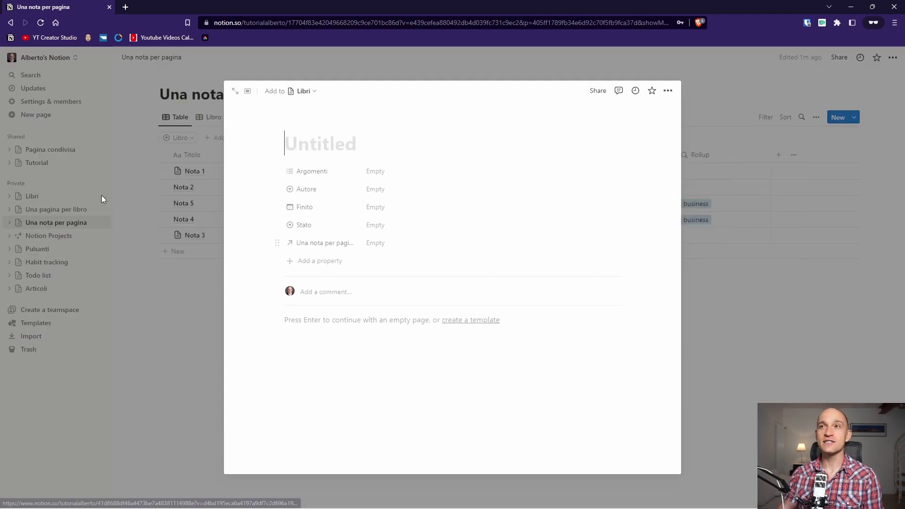
click(155, 191)
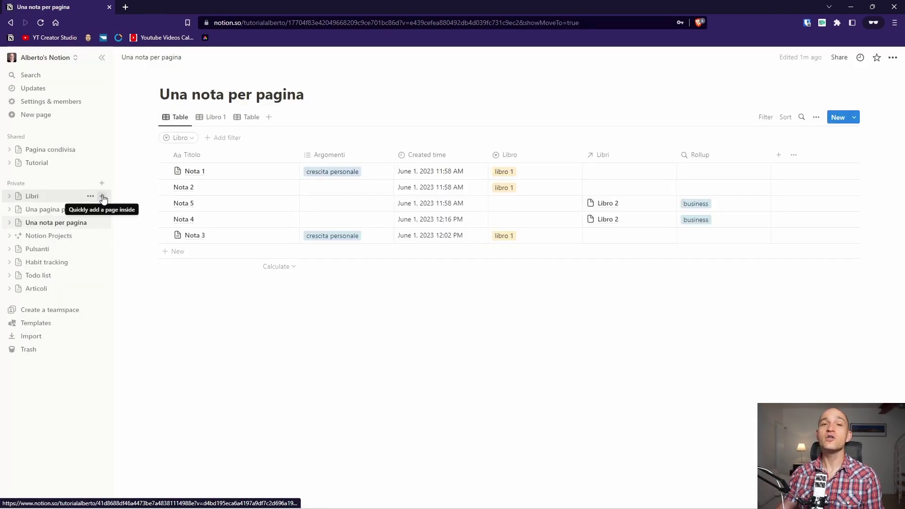
click(102, 223)
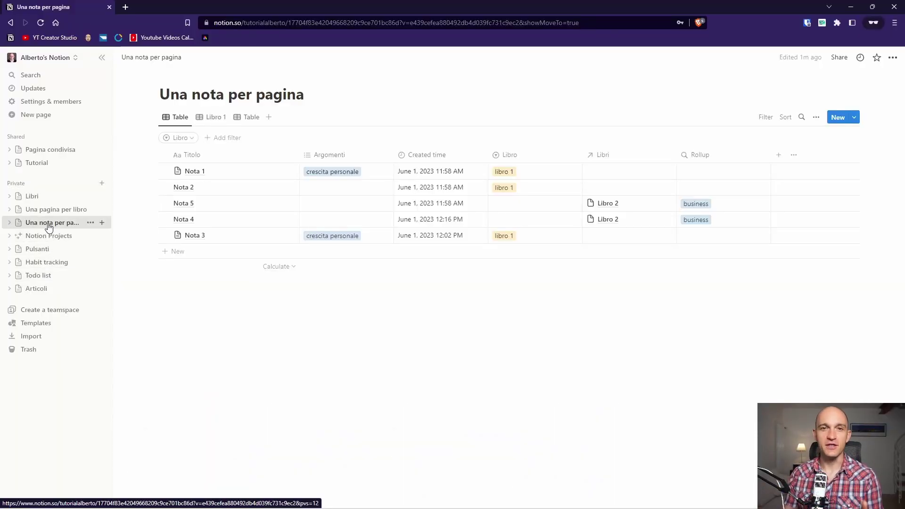
Create a new private page titled Inbox and make it a table backed by a new database.
click(100, 184)
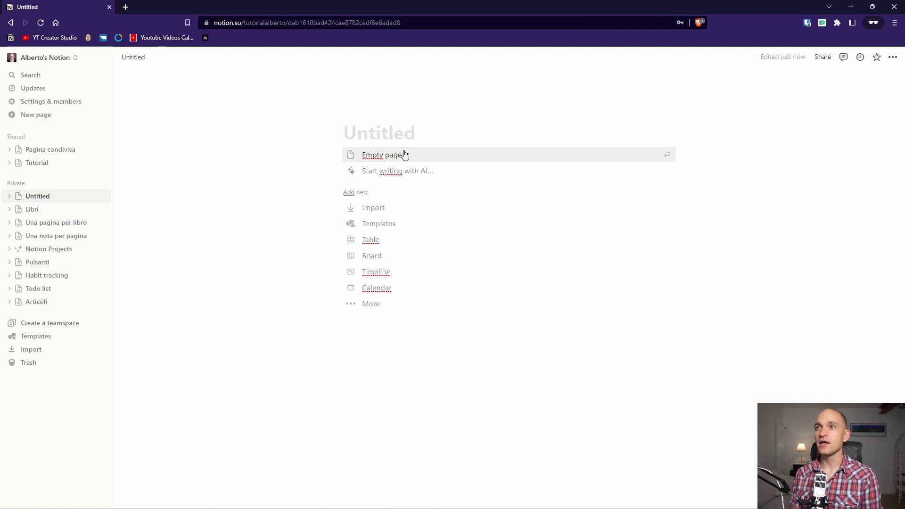
text(Inbox)
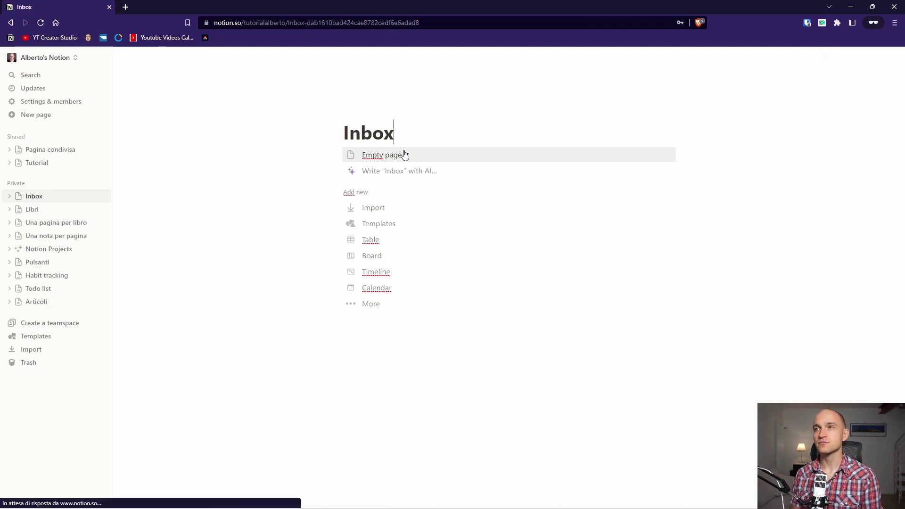
key(Return)
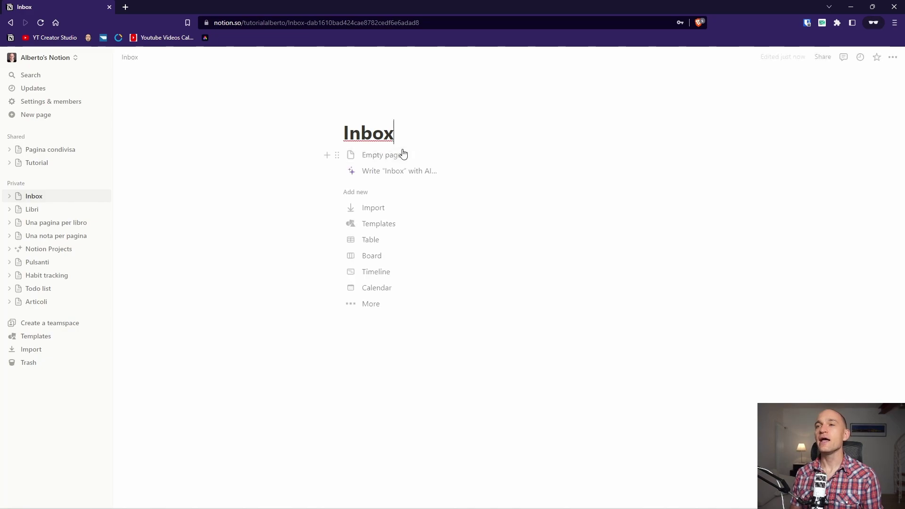
click(381, 242)
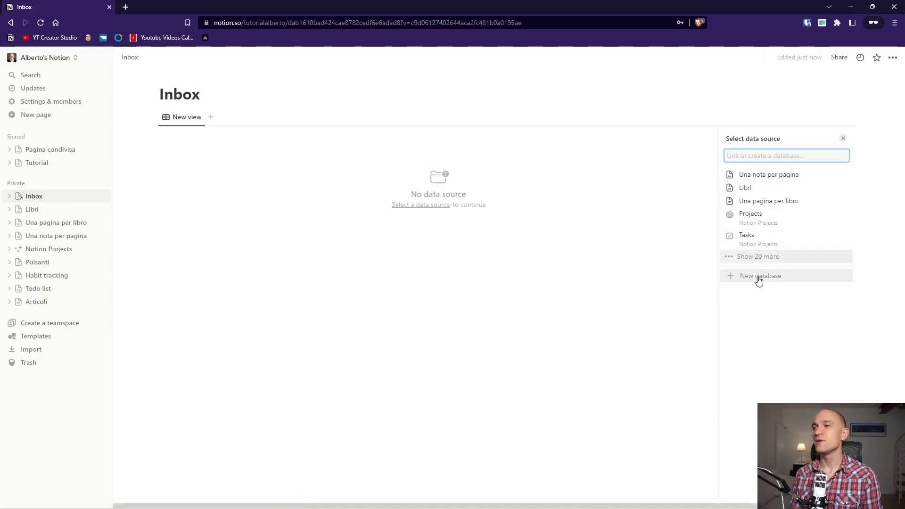
click(758, 278)
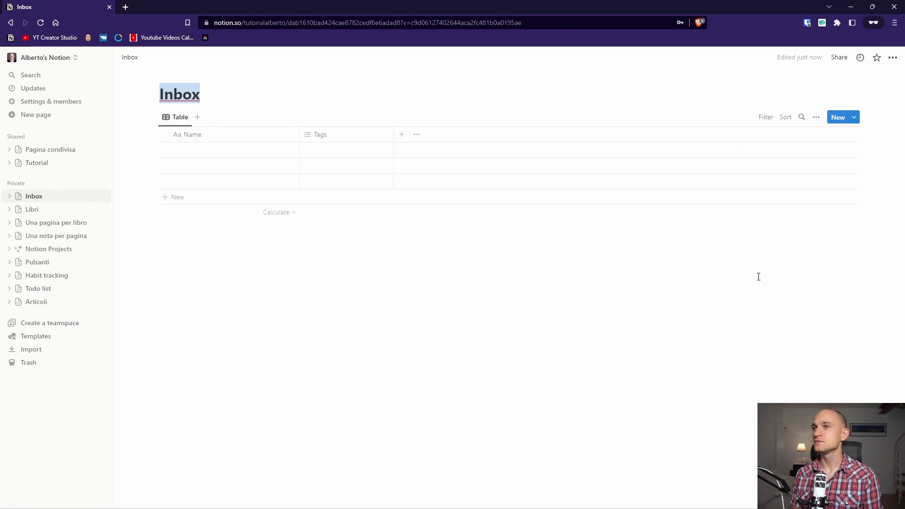
Rename the Inbox table's Name property to Titolo.
click(205, 138)
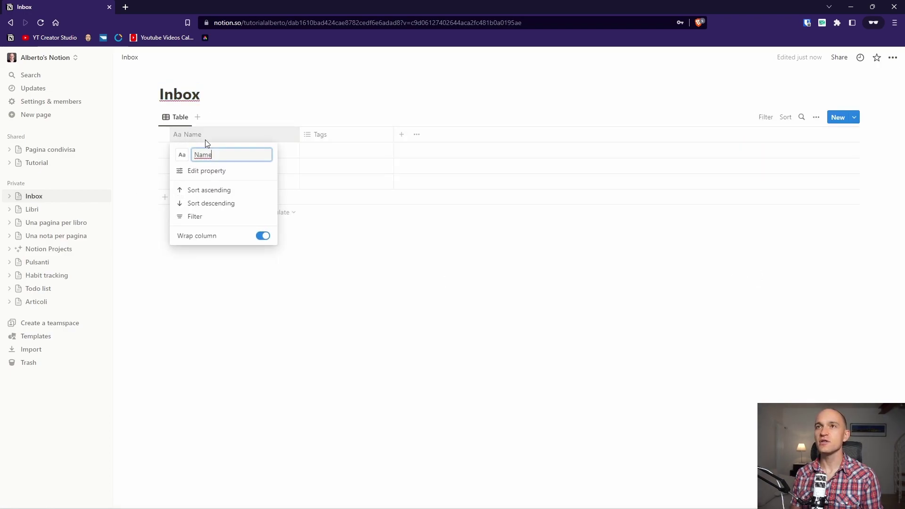
key(BackSpace)
key(BackSpace)
key(BackSpace)
key(BackSpace)
text(Titolo)
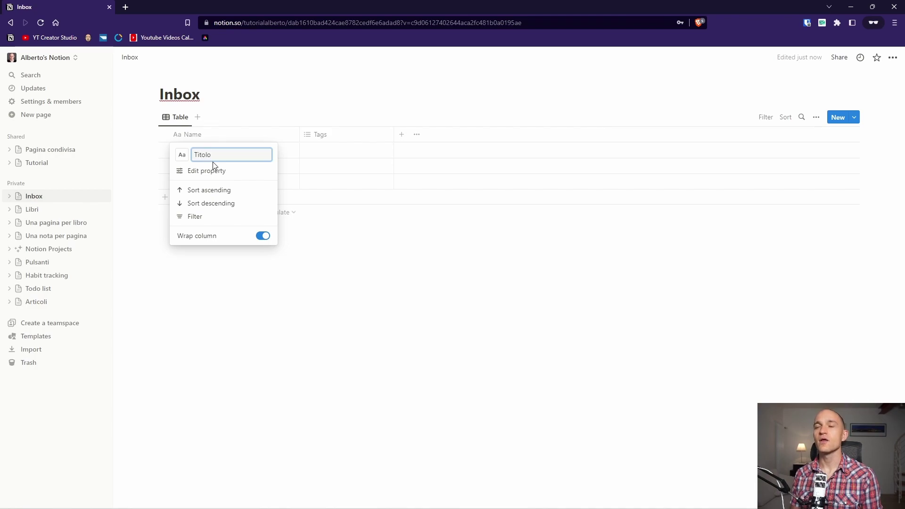
key(Return)
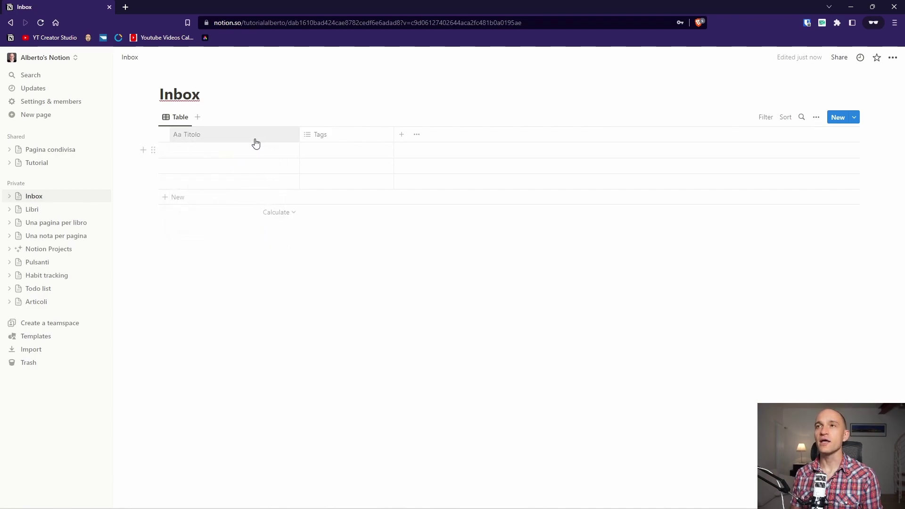
Delete the Tags property from the Inbox database and rename the database to Inbox Note.
click(338, 137)
click(358, 262)
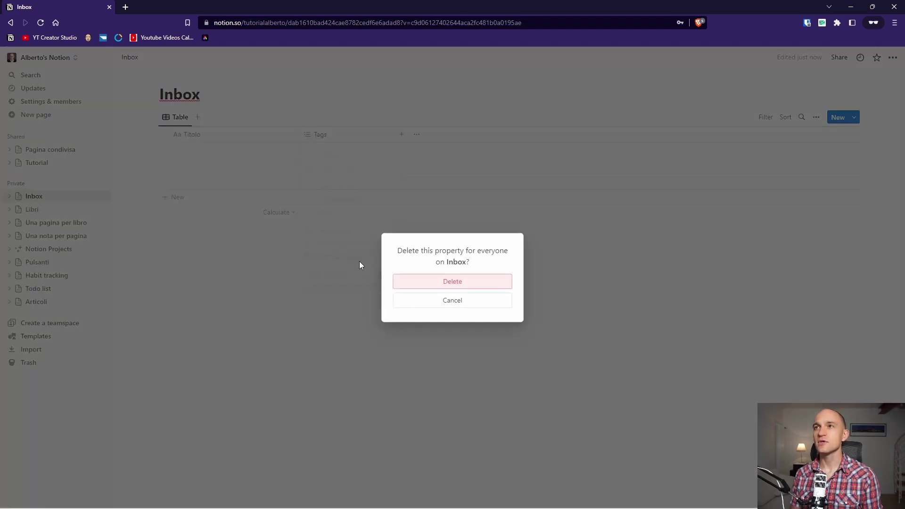
click(408, 283)
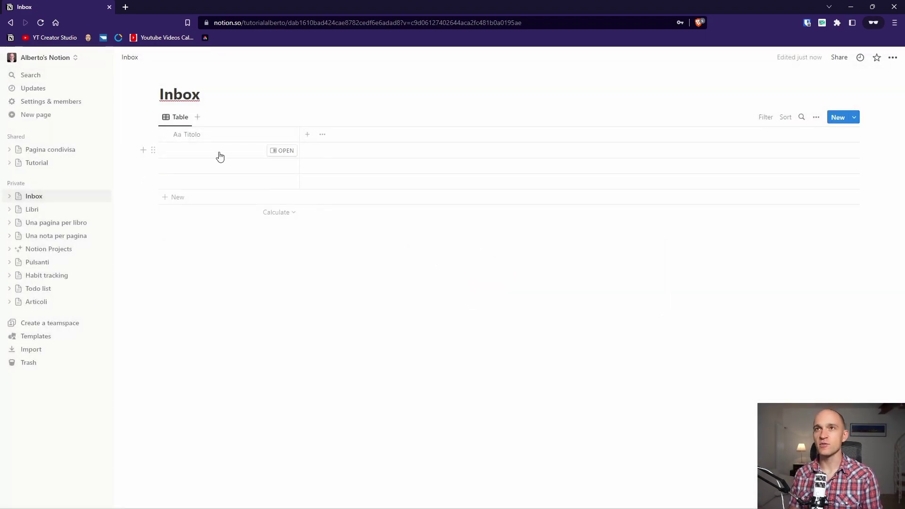
click(198, 96)
text(Note)
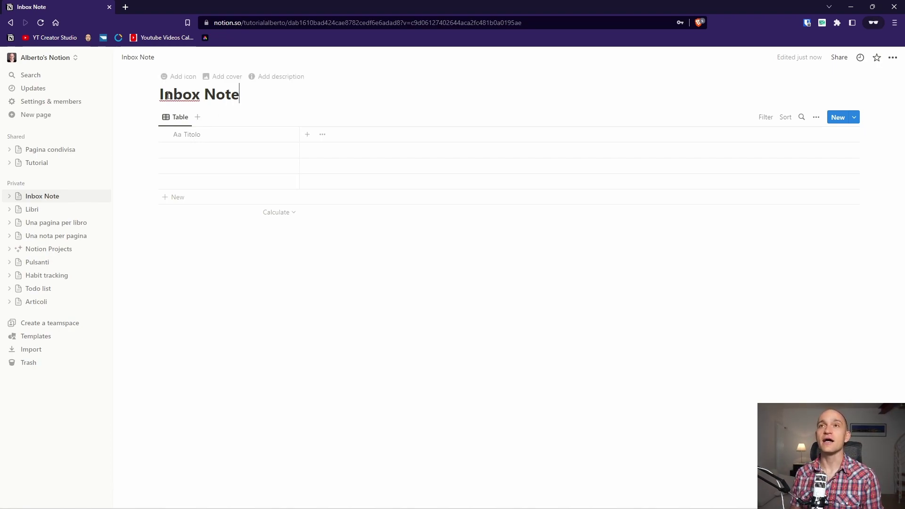
Title the first Inbox Note entry Nota 1, and replace that title with Testo della nota.
click(216, 153)
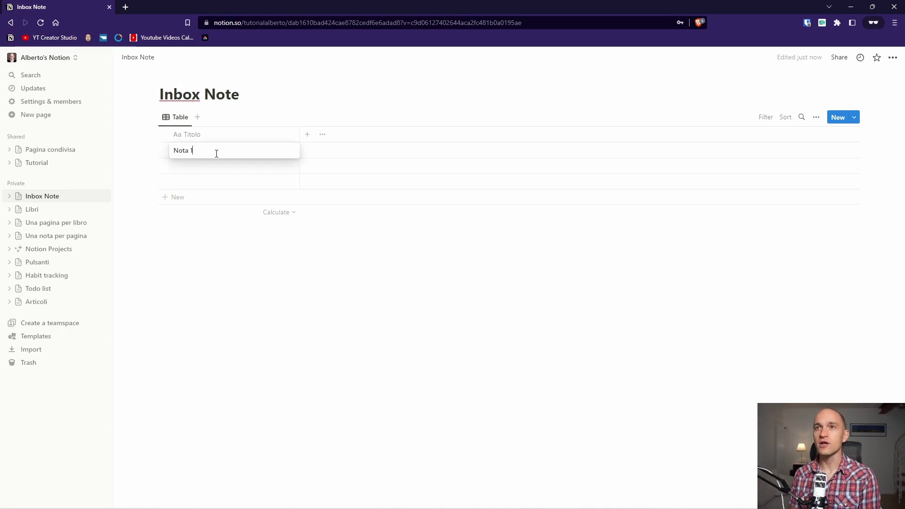
key(Return)
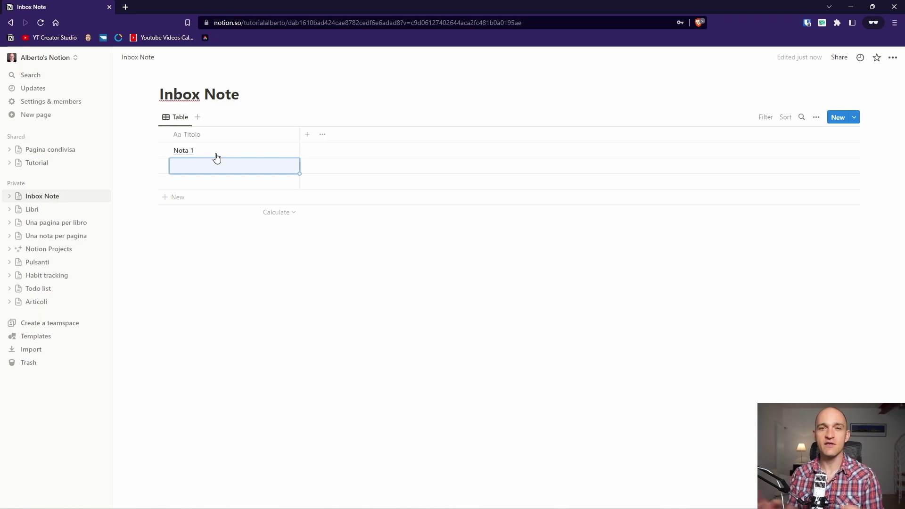
click(217, 152)
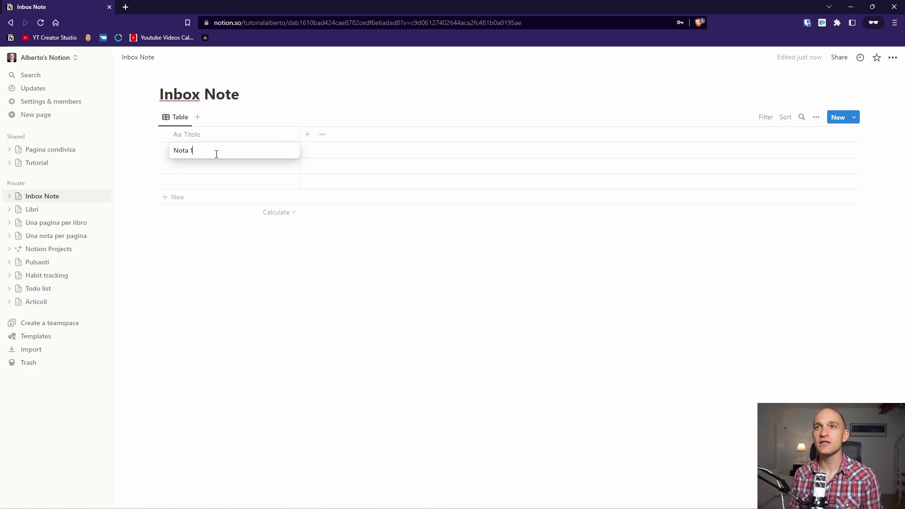
key(ctrl+a)
text(W)
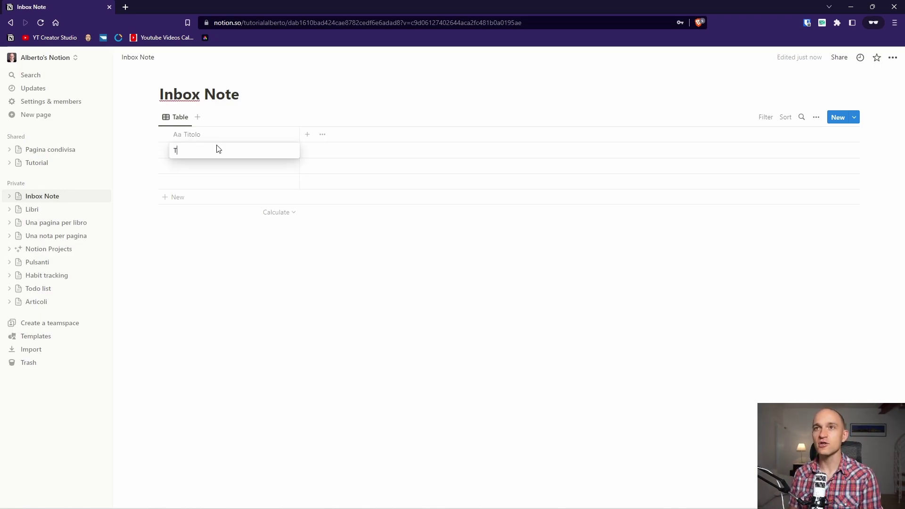
key(Return)
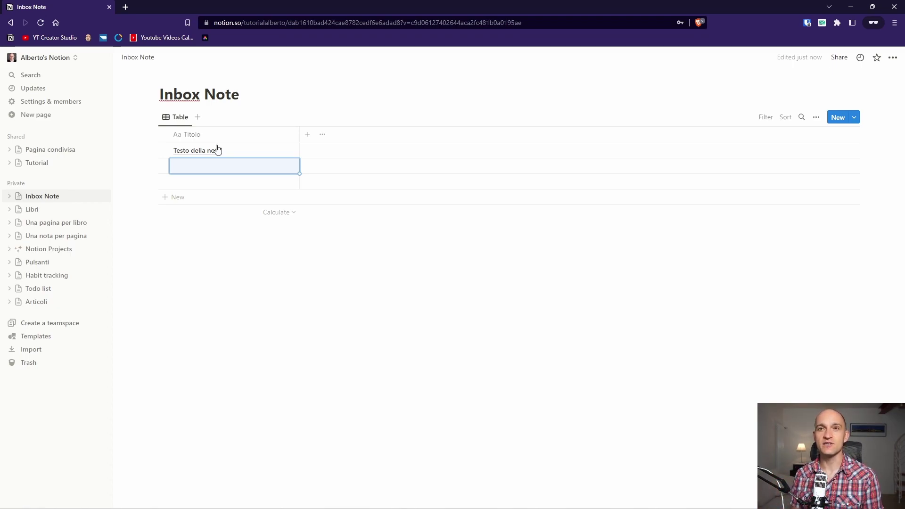
Open the Una nota per pagina database and add a new checkbox property.
click(65, 238)
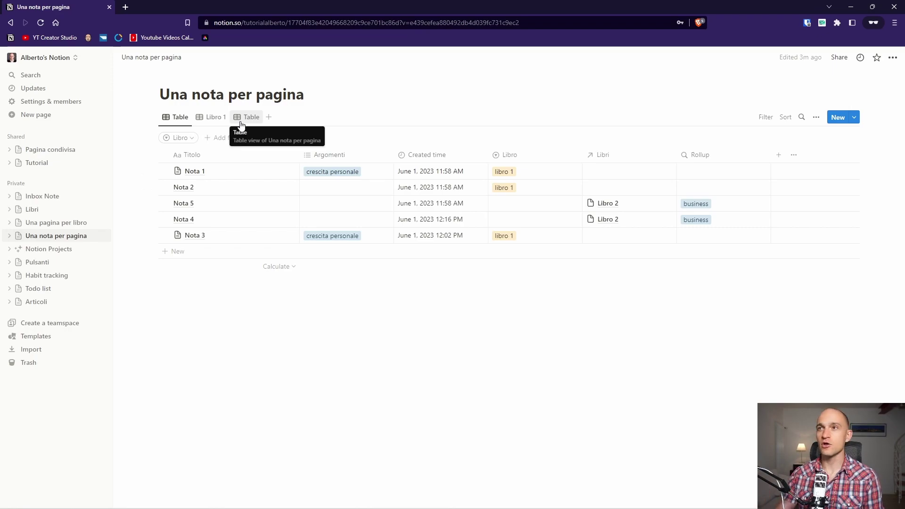
click(777, 158)
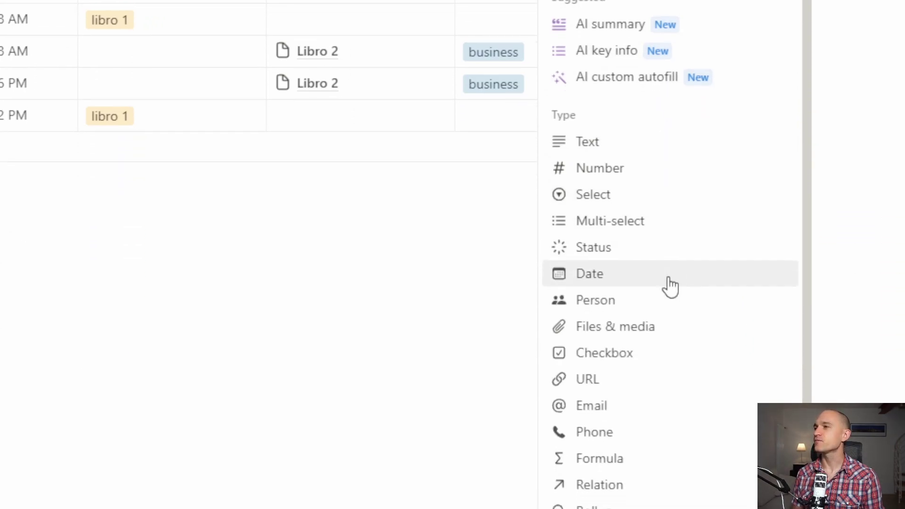
click(652, 359)
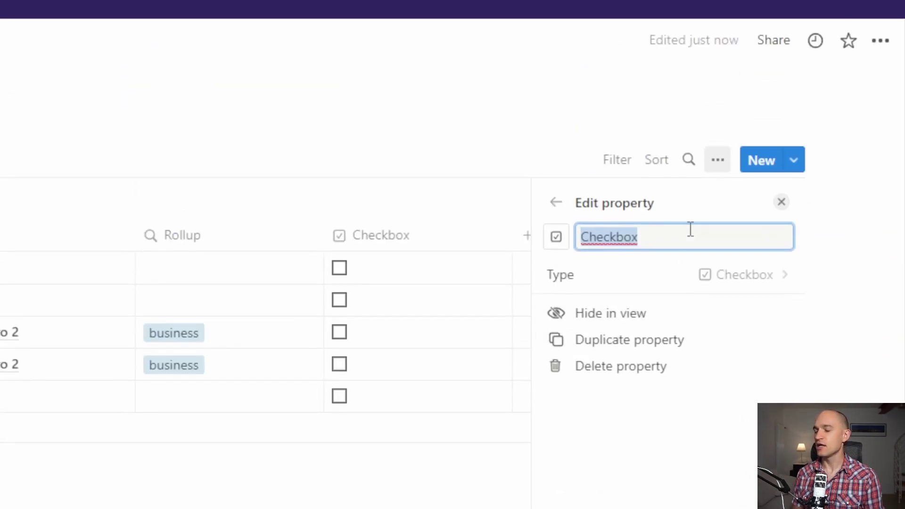
text(Inbox)
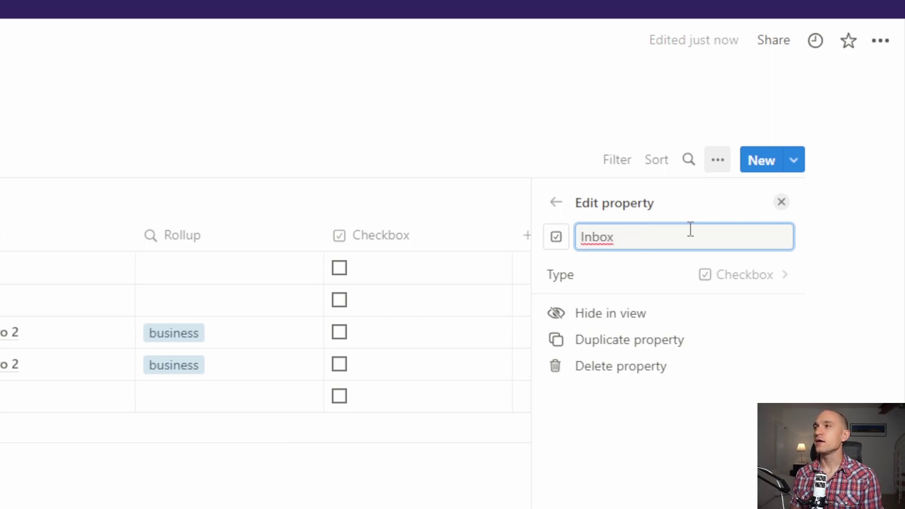
key(ctrl+BackSpace)
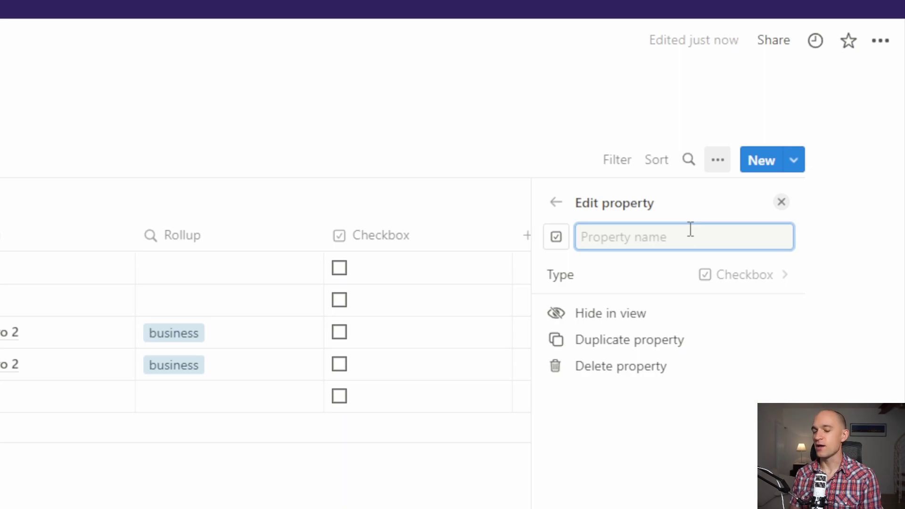
text(R)
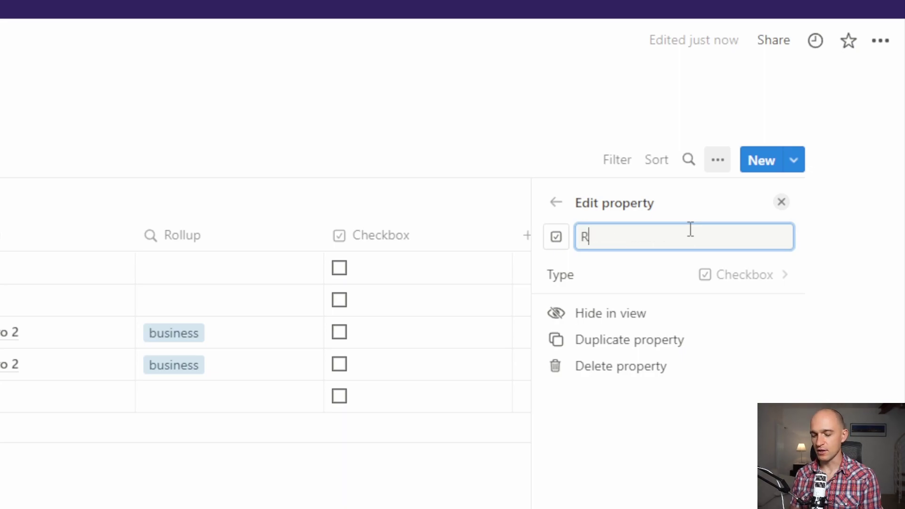
text(ivista)
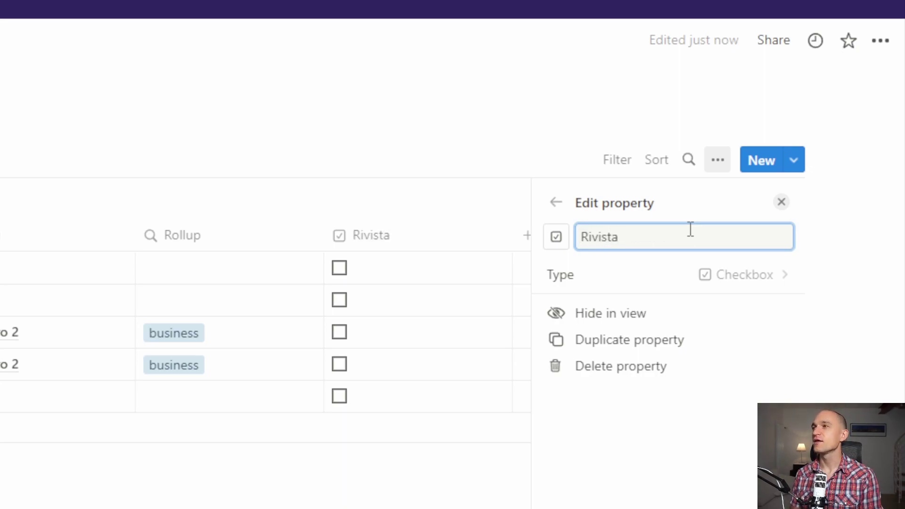
key(ctrl+BackSpace)
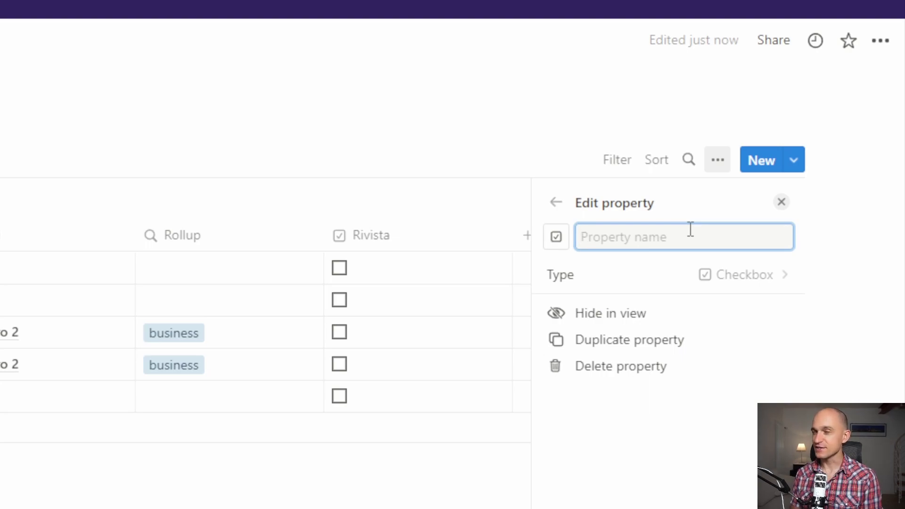
Name the new checkbox property Revisionata and finish editing it.
text(Revisiona)
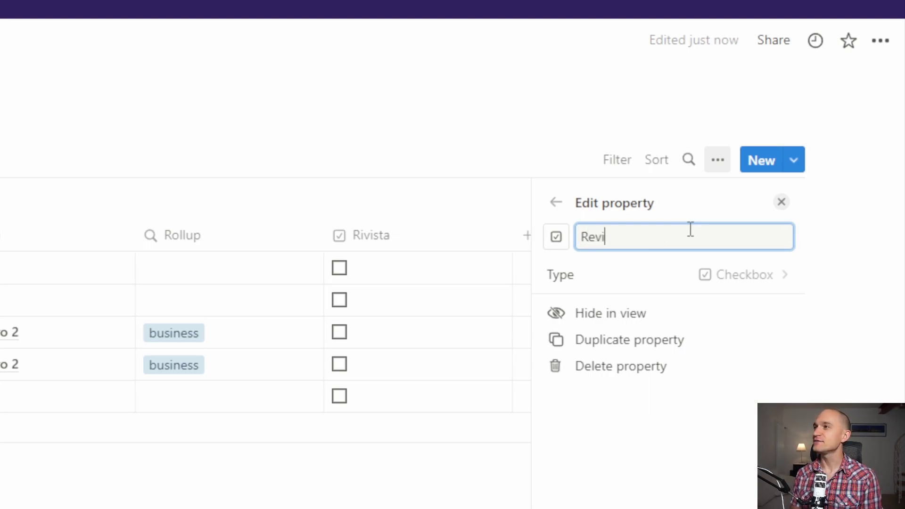
text(ta)
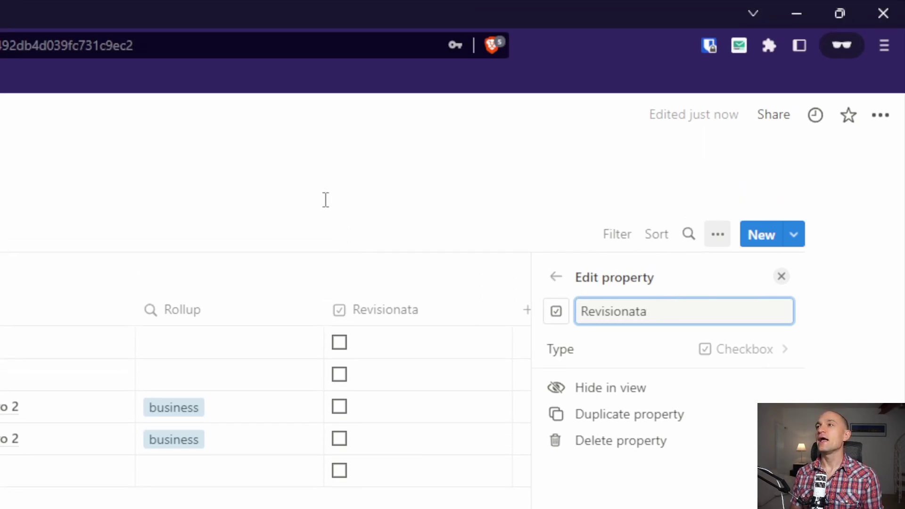
click(318, 193)
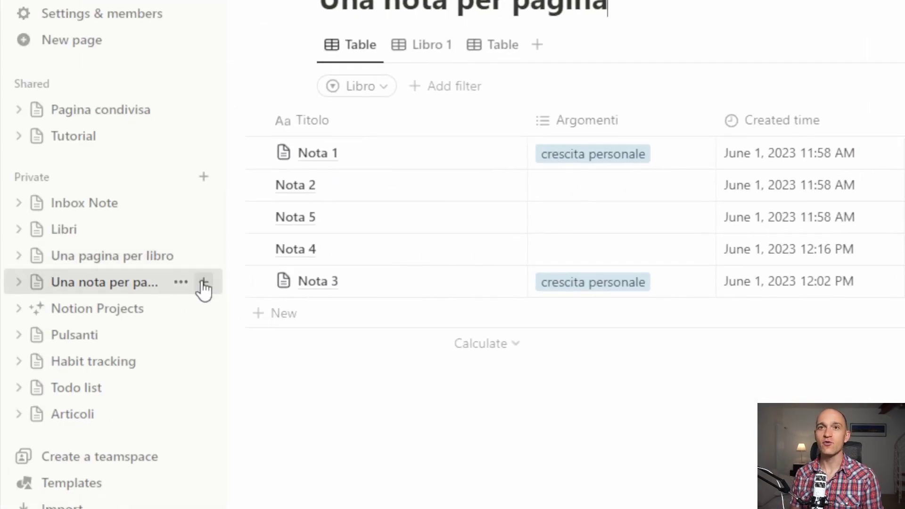
Add a new entry titled nota to Una nota per pagina from the list of private pages, and close it.
click(98, 291)
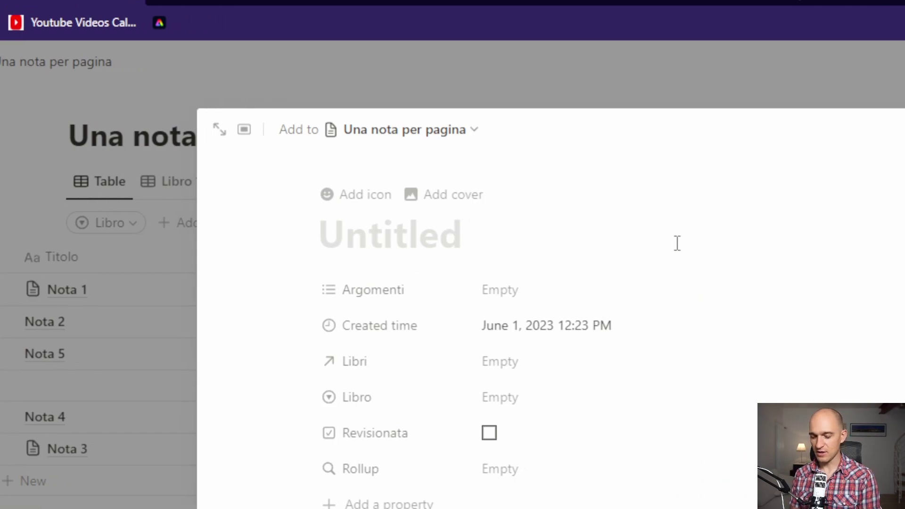
text(nota)
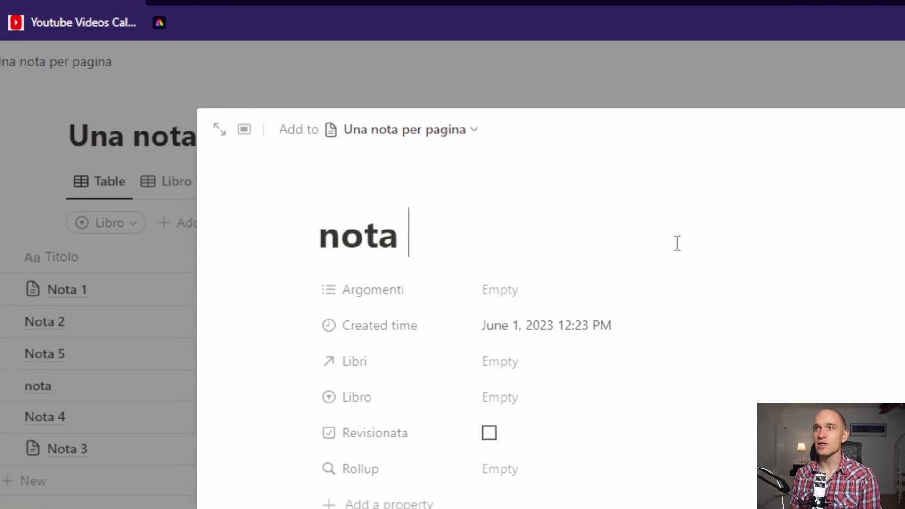
key(Down)
key(Return)
key(Escape)
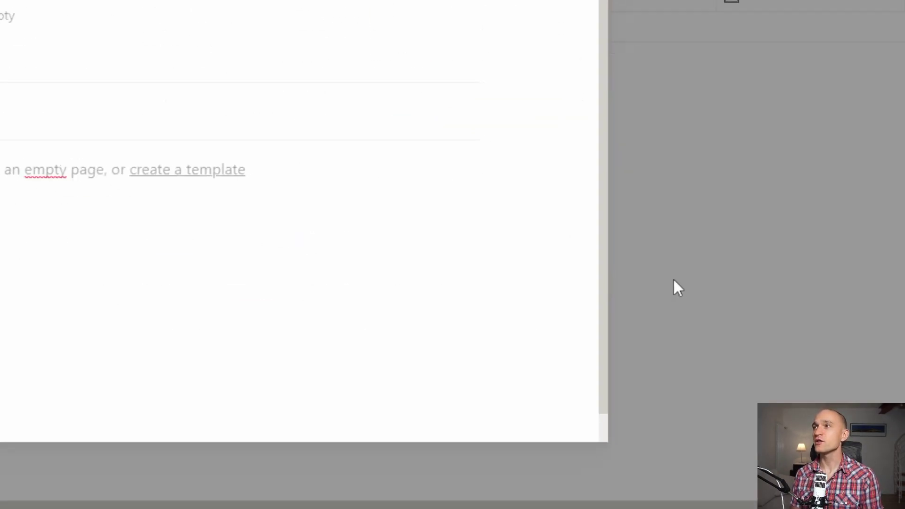
click(677, 287)
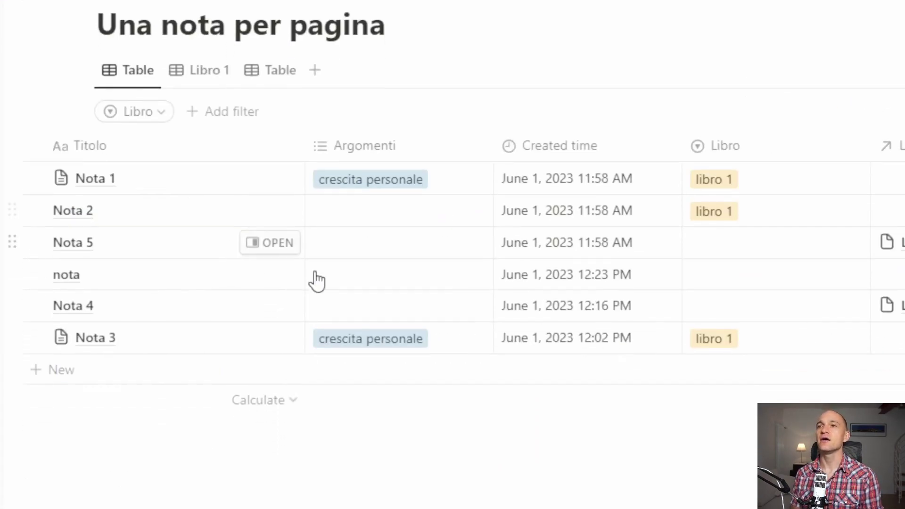
Open the nota entry in side peek, mark it as Revisionata, and close the entry.
click(231, 228)
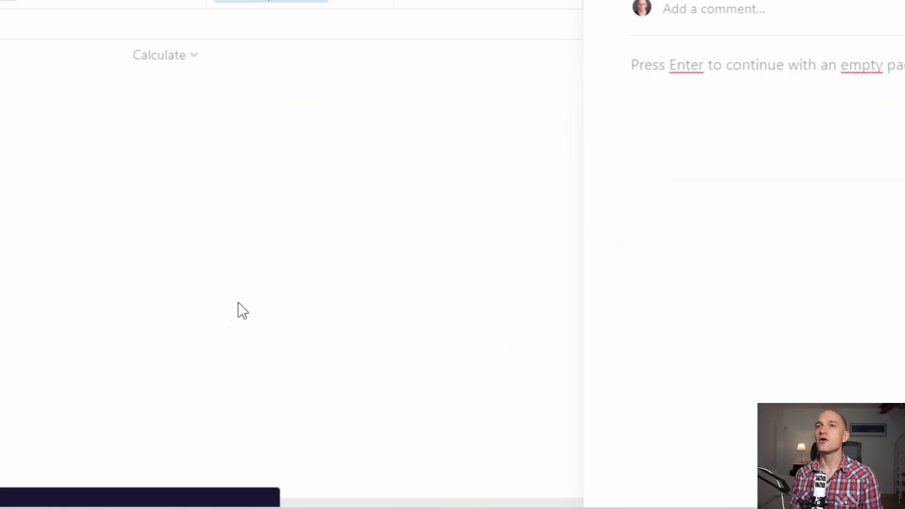
click(103, 236)
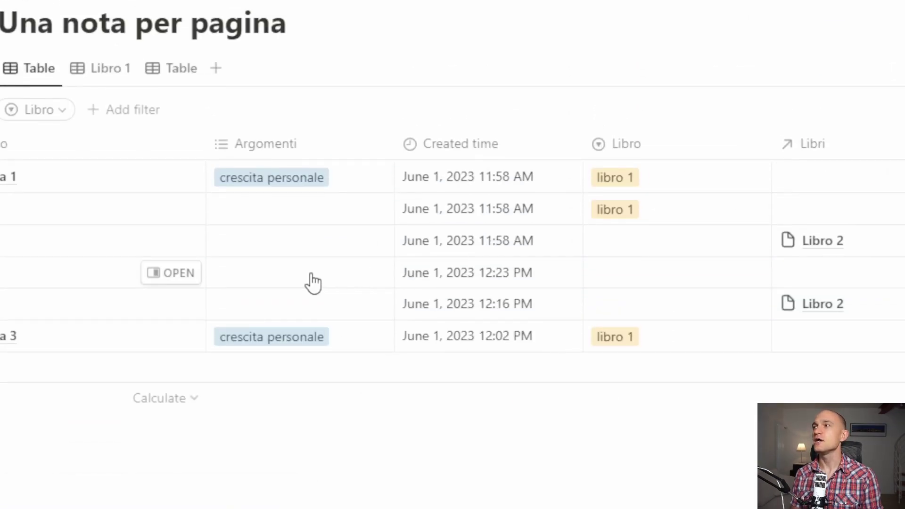
click(86, 277)
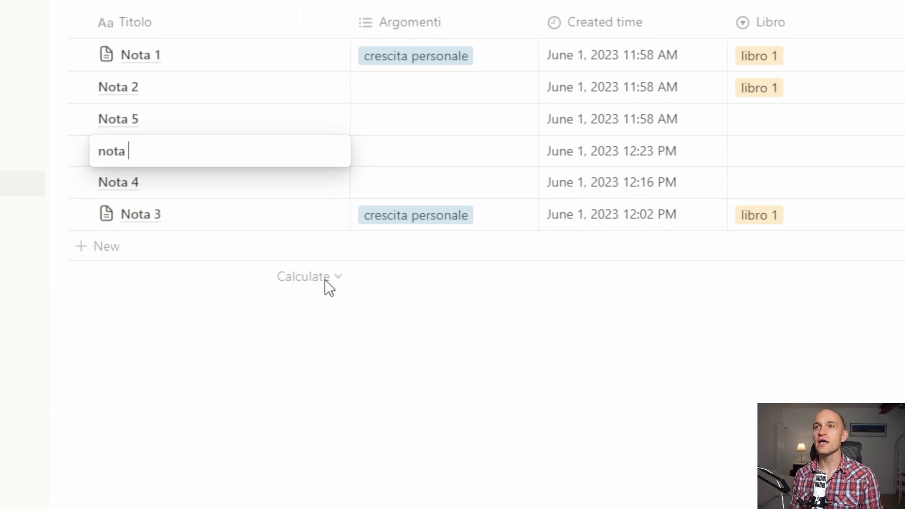
key(Escape)
click(387, 231)
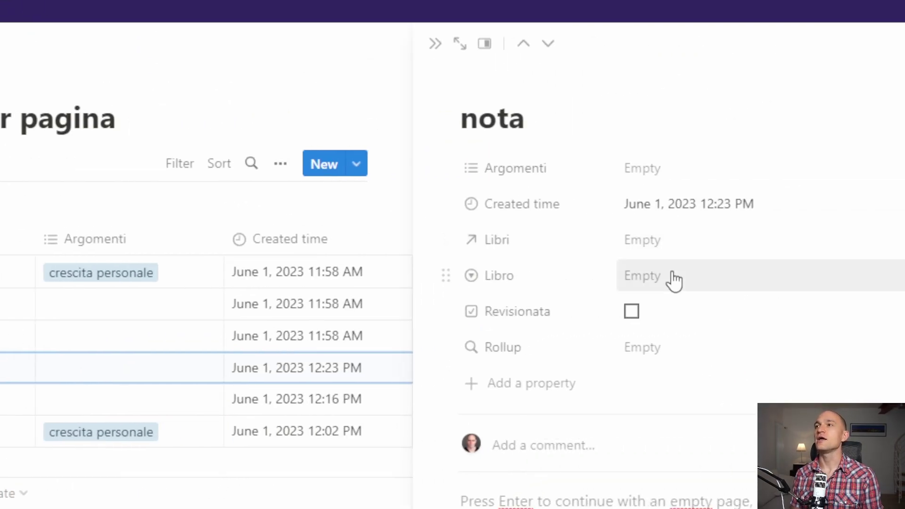
click(606, 281)
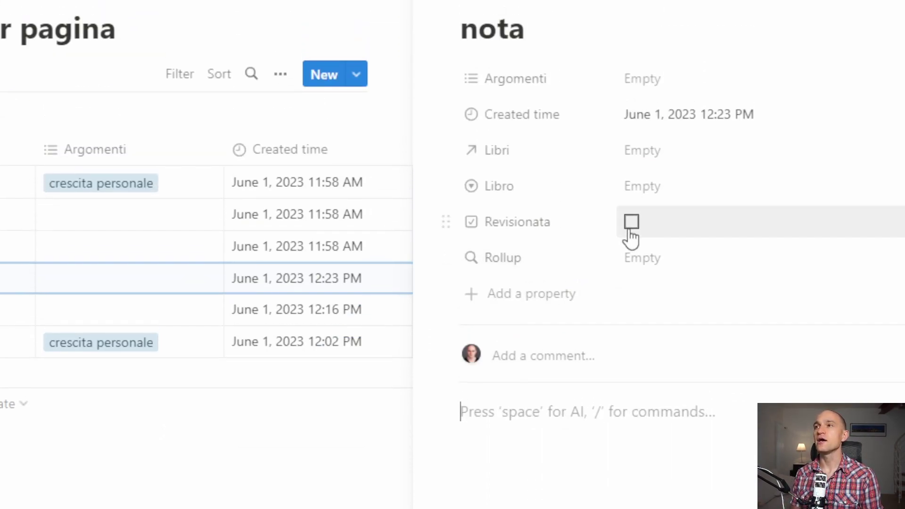
click(631, 225)
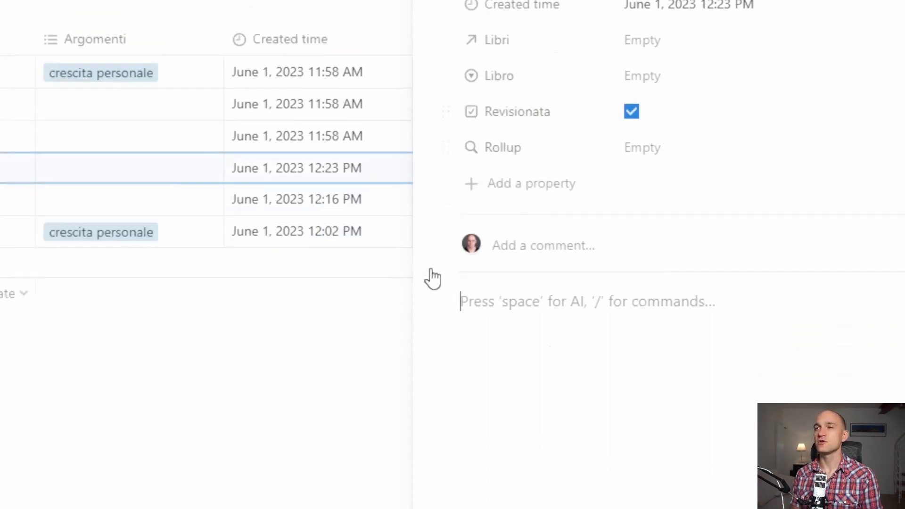
click(309, 275)
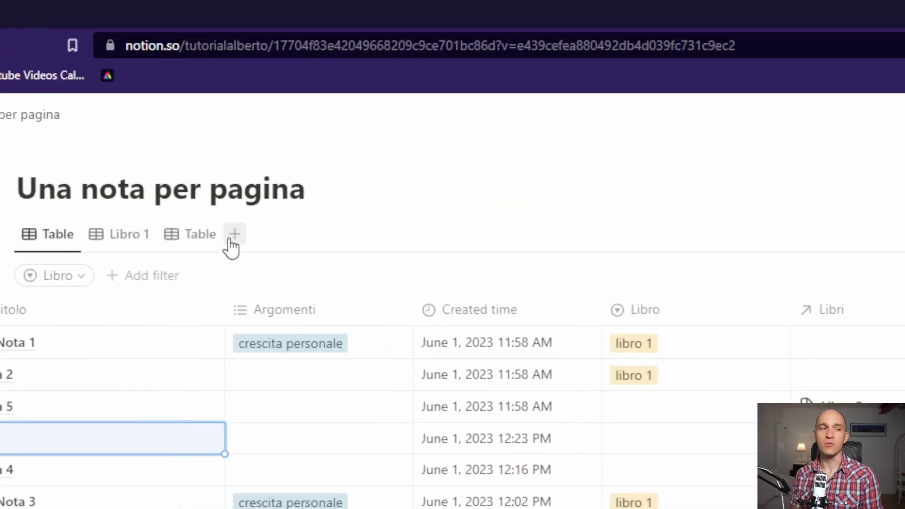
Add a new table view named inbox to Una nota per pagina.
click(230, 240)
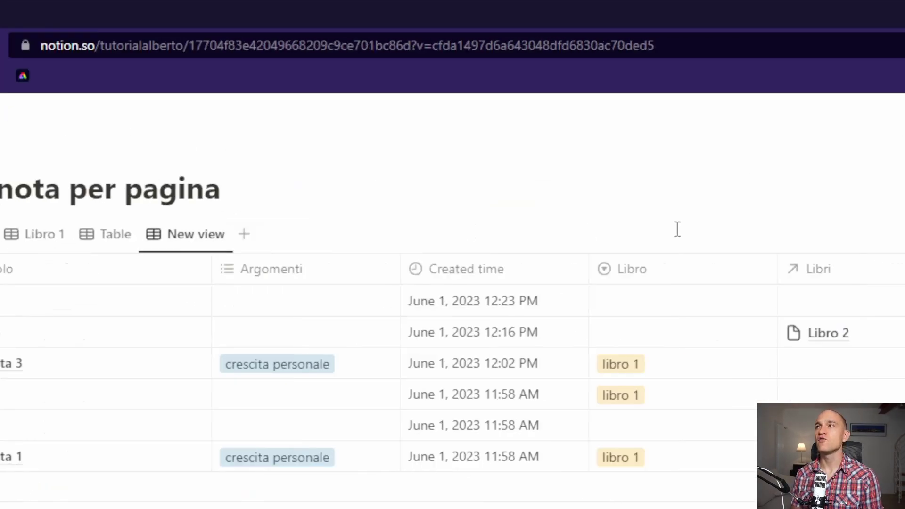
text(inbox)
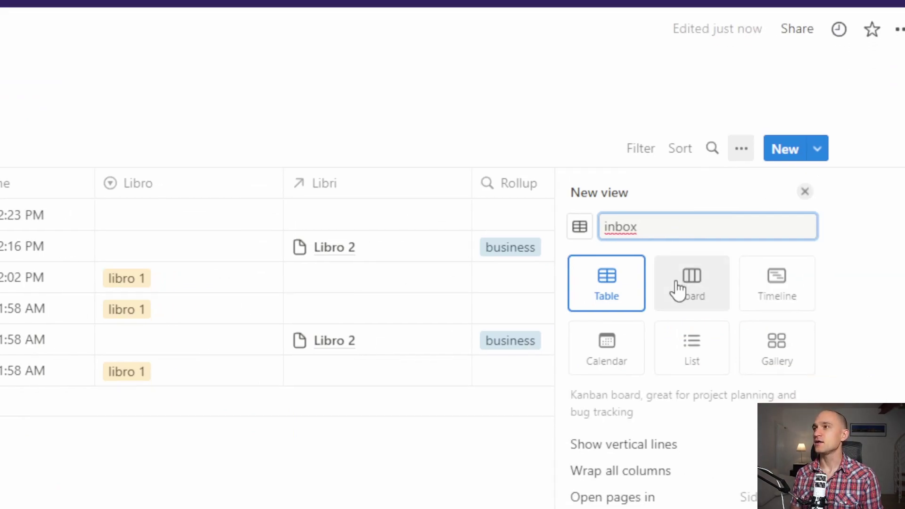
click(127, 123)
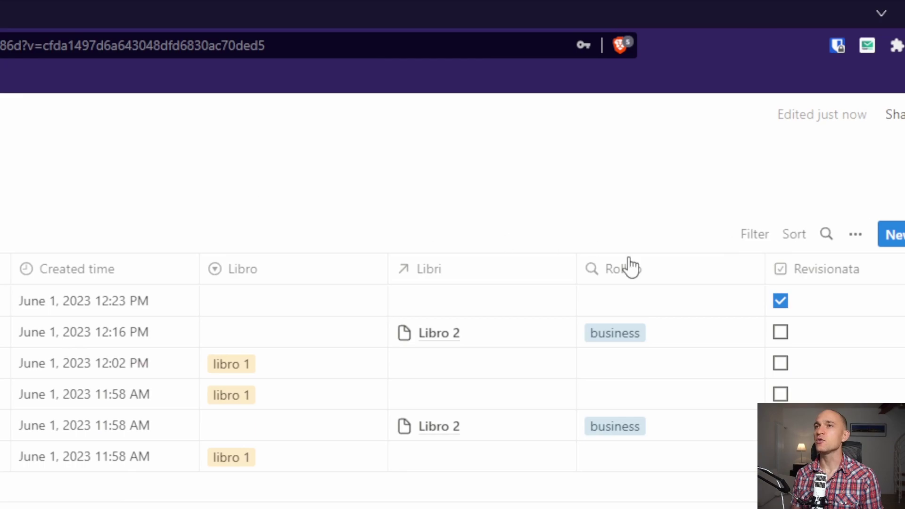
Filter the inbox view to show only entries whose Revisionata checkbox is Unchecked.
click(752, 232)
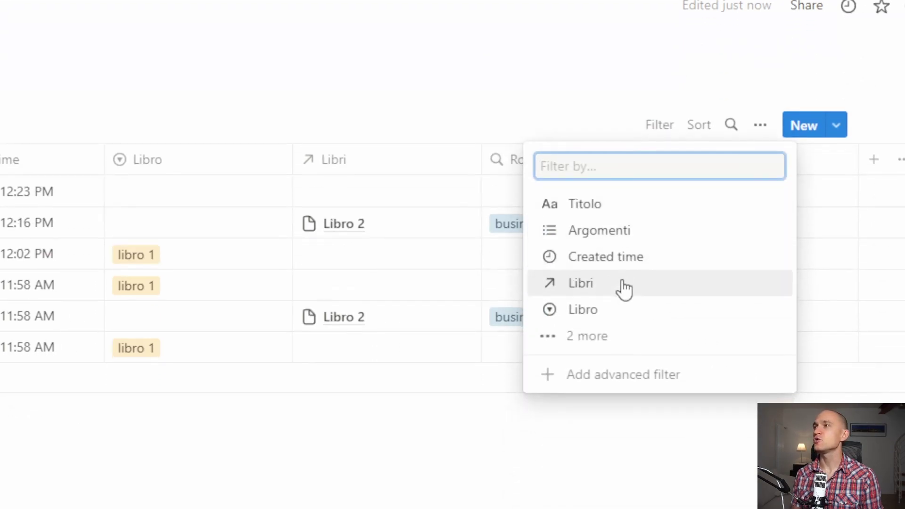
click(631, 448)
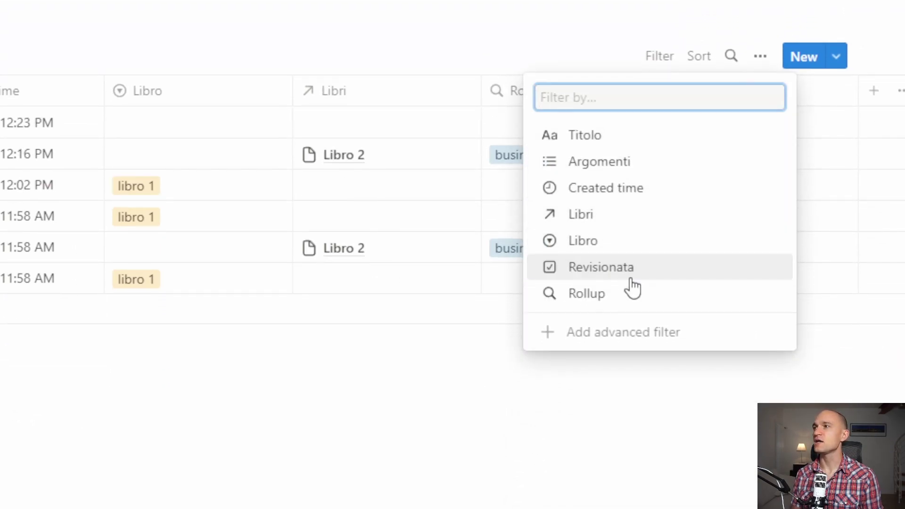
click(631, 285)
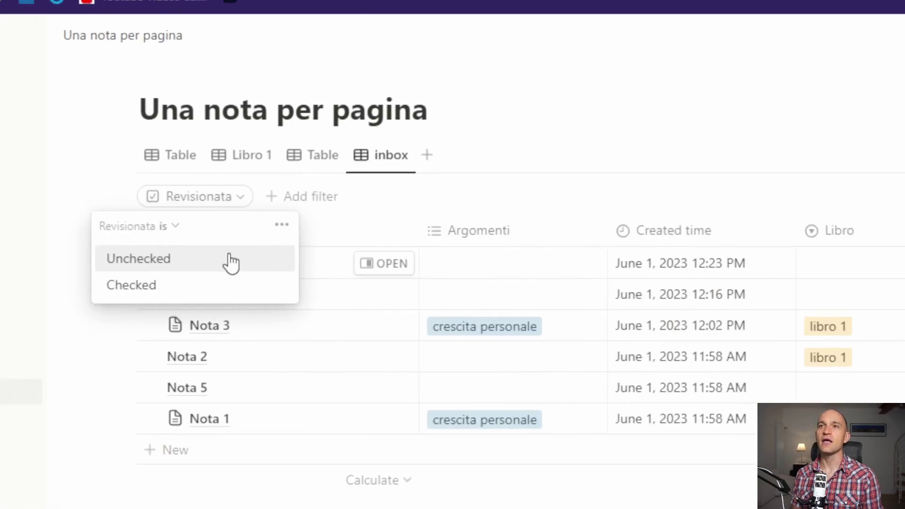
click(94, 263)
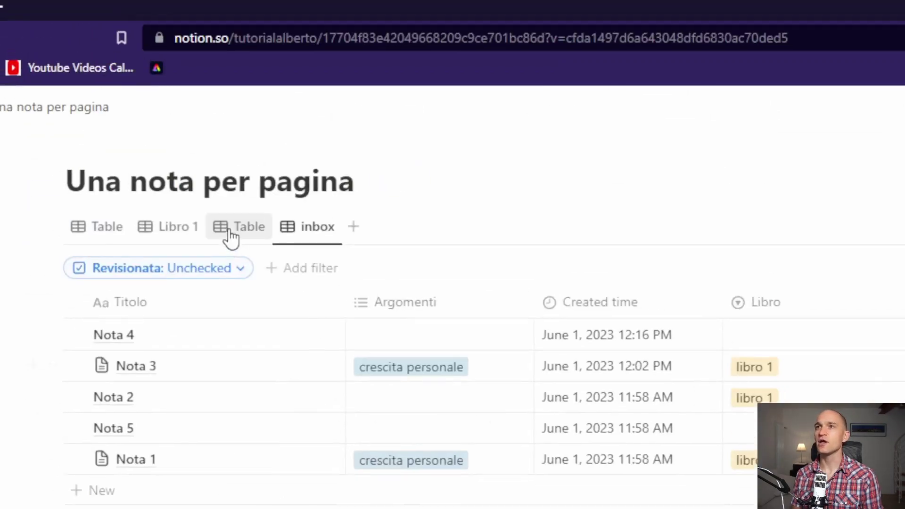
Make inbox the first view of the database, and mark Nota 4 and Nota 5 as Revisionata.
drag(281, 241, 228, 244)
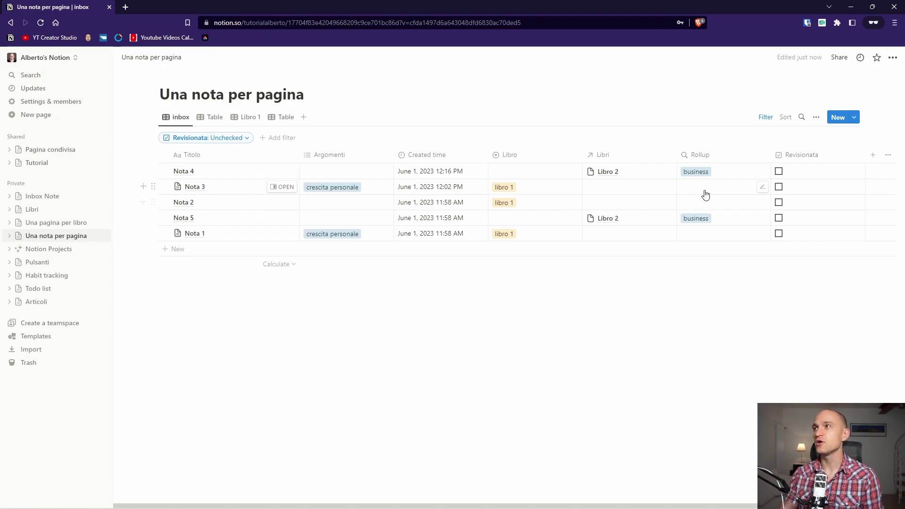
click(780, 172)
click(779, 202)
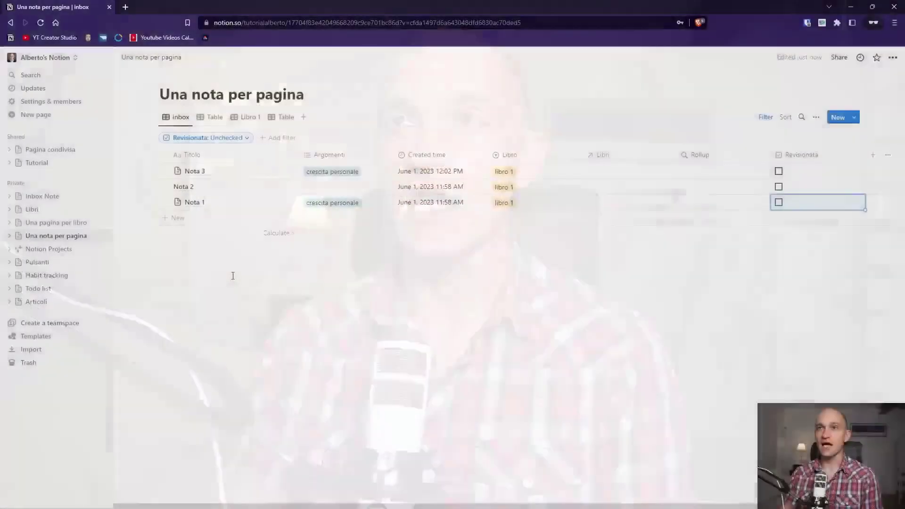
Switch to Clippings.io, start an import with the File Import method, and highlight the Documents folder name in the upload instructions.
key(alt+Tab)
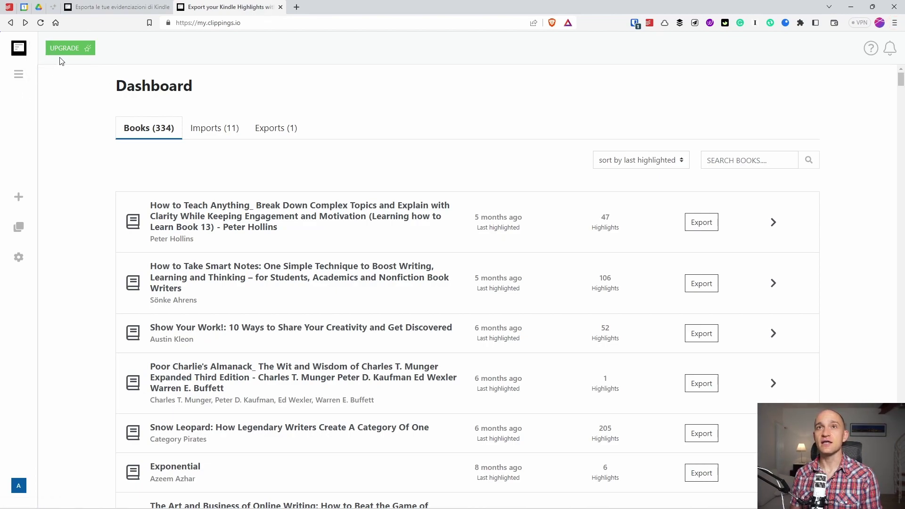
click(18, 197)
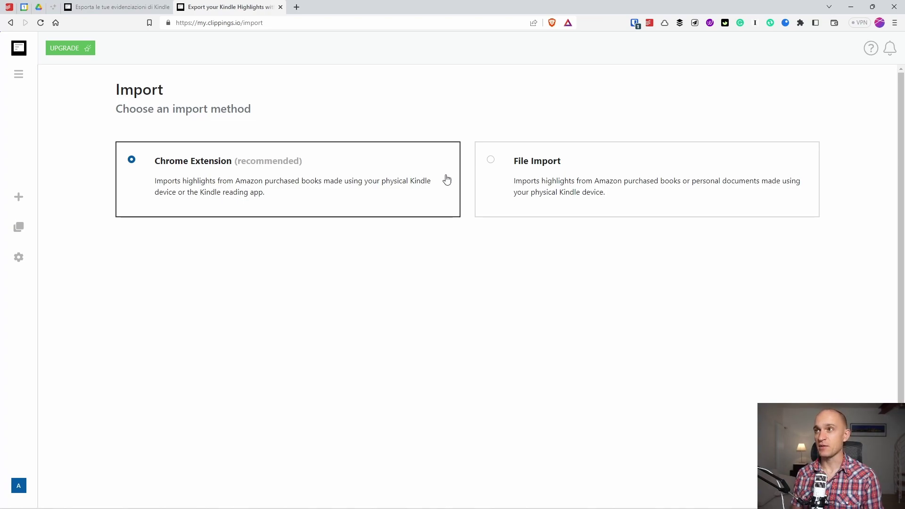
click(503, 177)
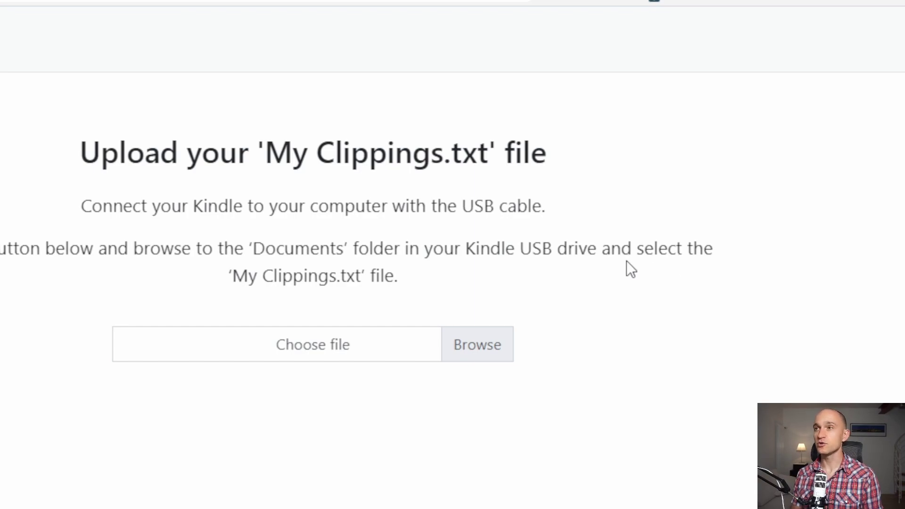
double_click(299, 253)
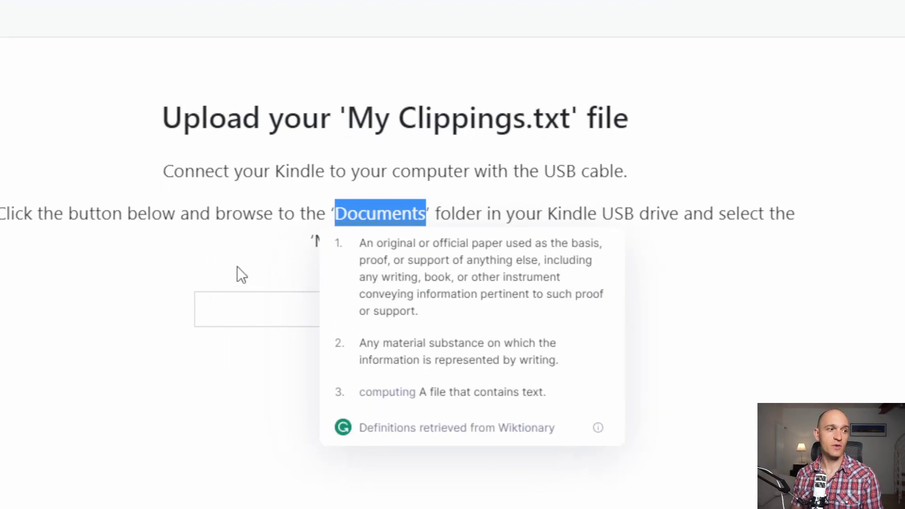
Leave the file upload page and open the book How to Take Smart Notes from the Clippings.io dashboard.
click(155, 264)
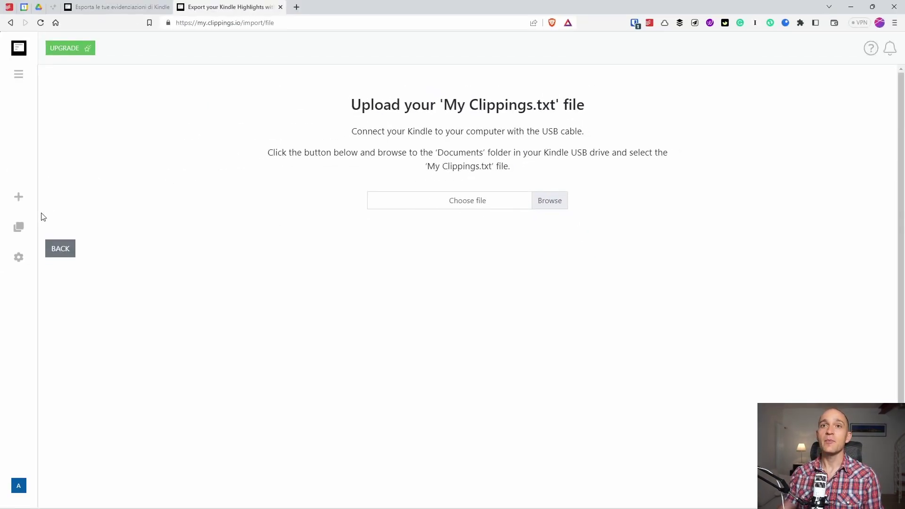
click(17, 230)
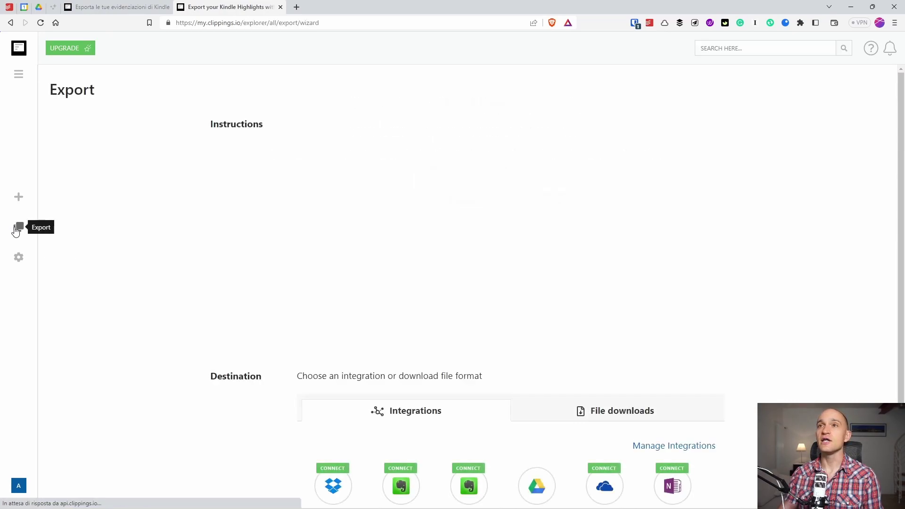
click(19, 50)
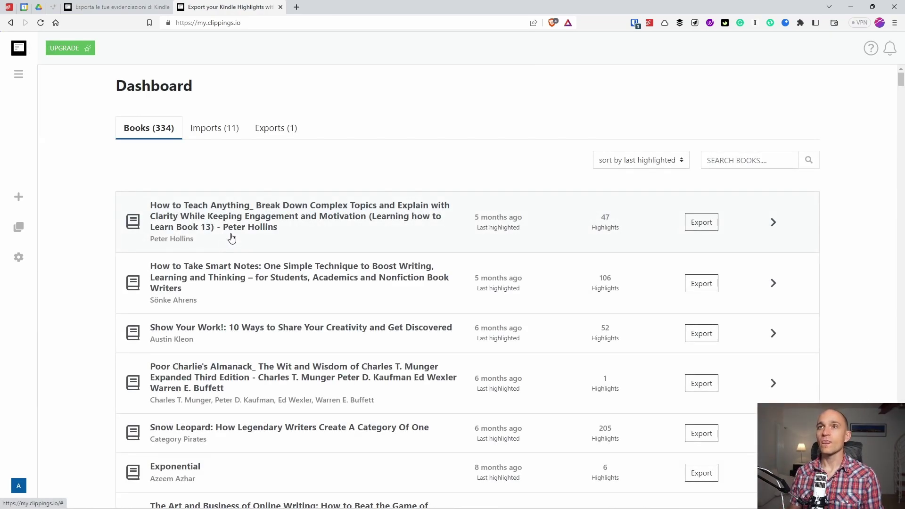
scroll(232, 238, down, 2)
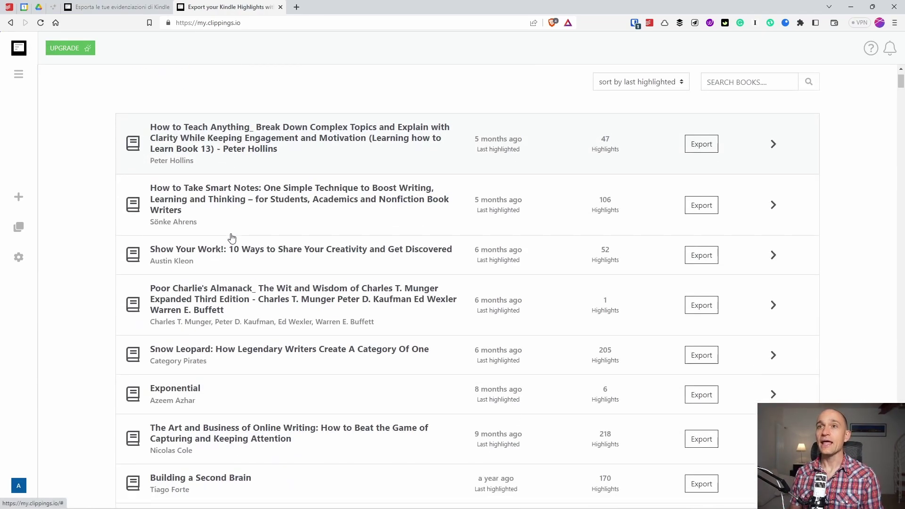
click(348, 210)
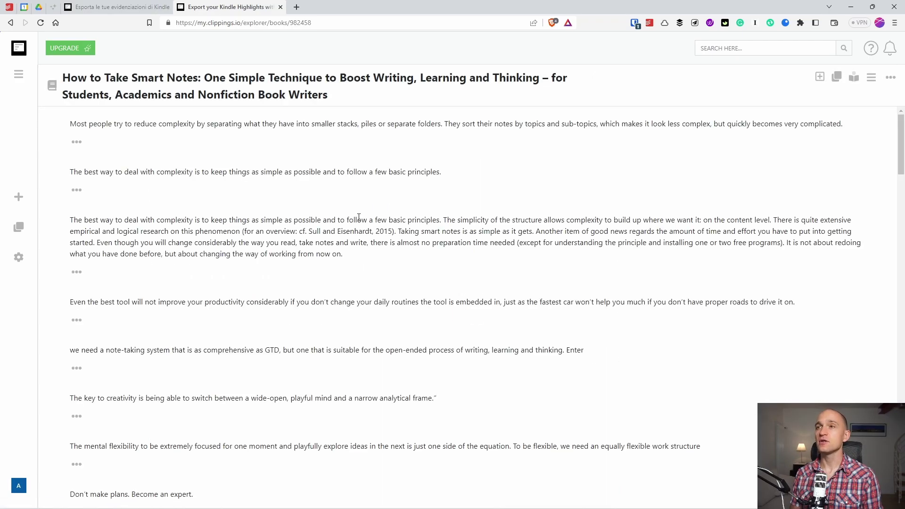
Look through the imported highlights of How to Take Smart Notes, and return to the first one.
scroll(358, 215, down, 20)
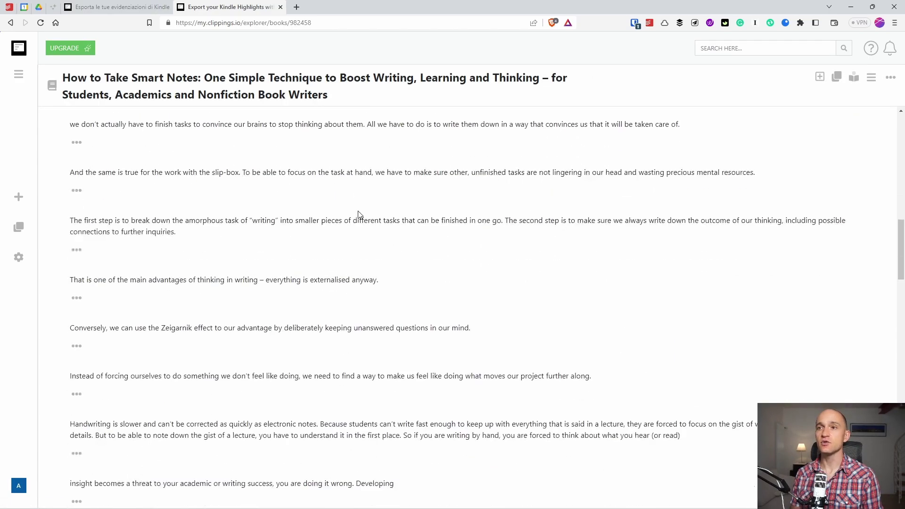
scroll(361, 215, down, 15)
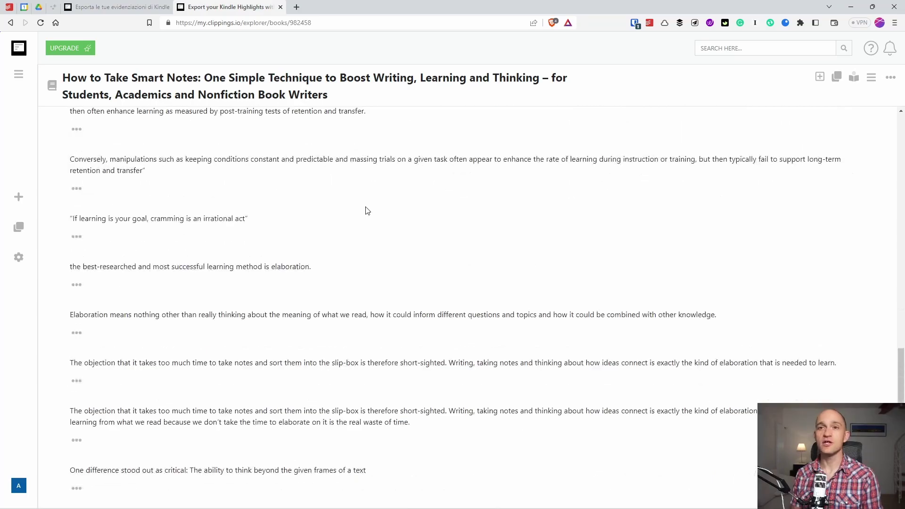
scroll(368, 211, down, 3)
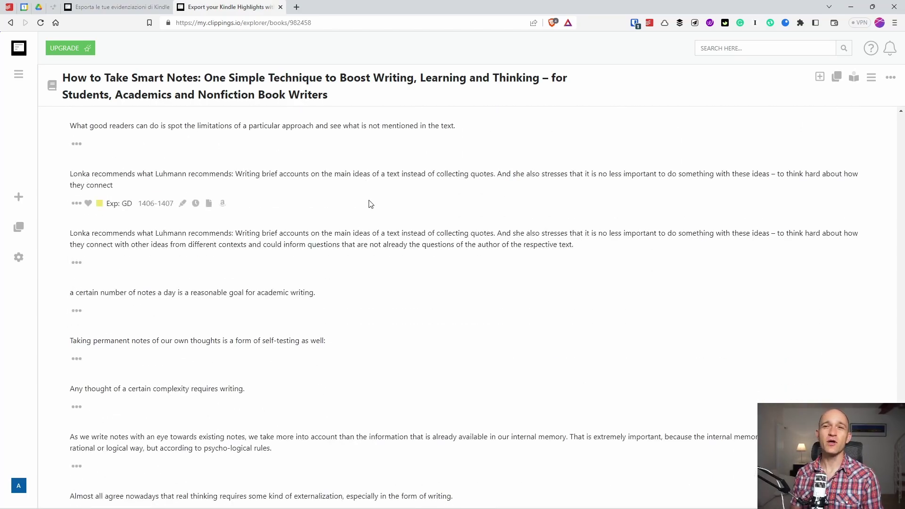
scroll(371, 203, down, 2)
scroll(371, 204, down, 2)
scroll(371, 204, down, 2)
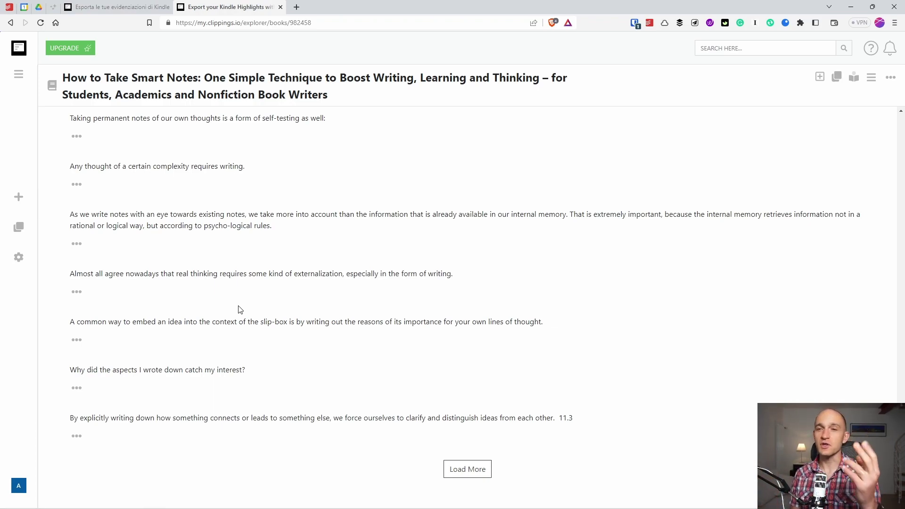
scroll(243, 311, up, 20)
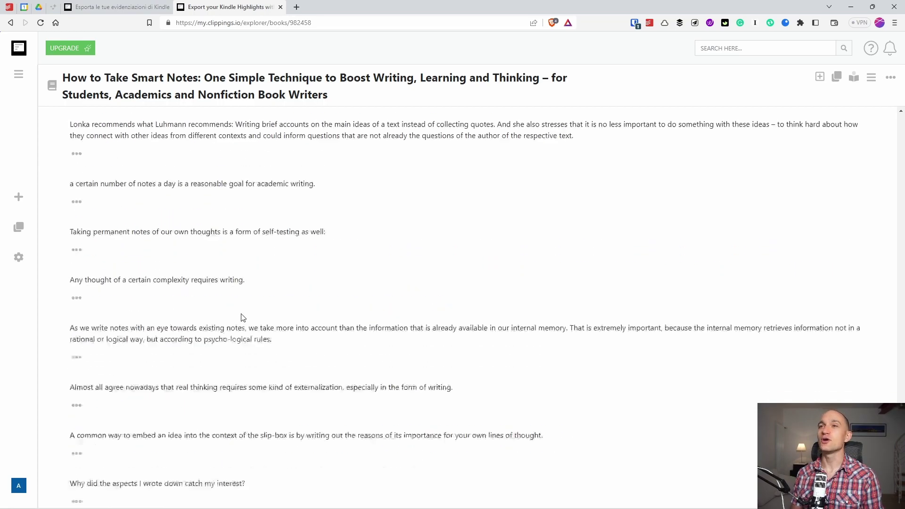
scroll(244, 315, up, 20)
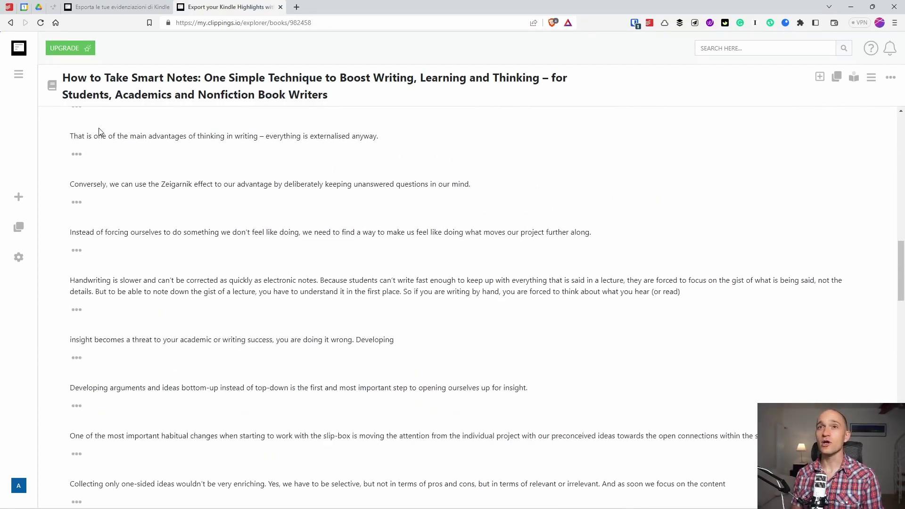
scroll(99, 132, up, 10)
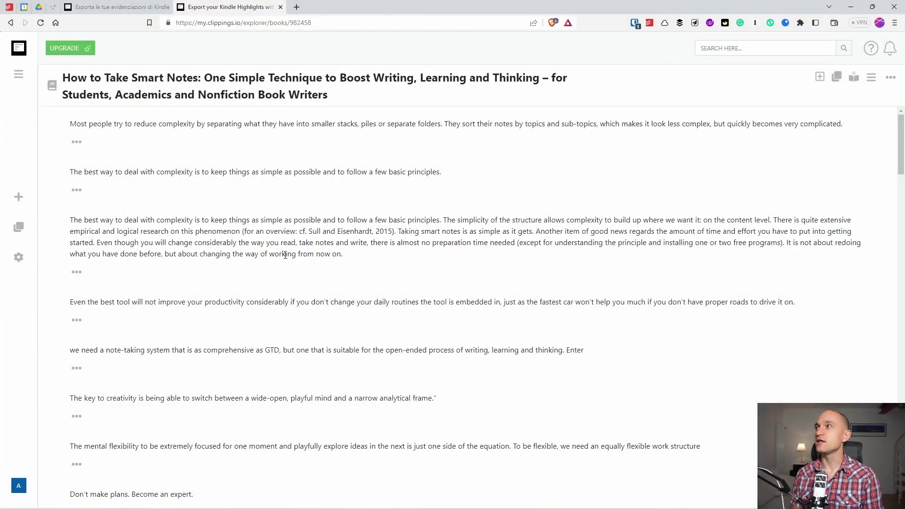
Copy the book's first seven highlights, and switch to Notion to add an entry titled Libro 7 to Una pagina per libro.
drag(66, 126, 291, 468)
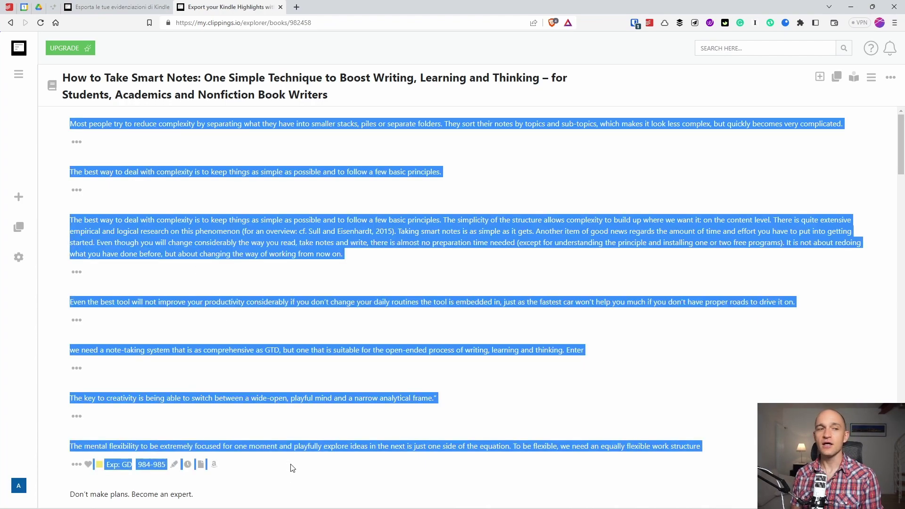
key(alt+Tab)
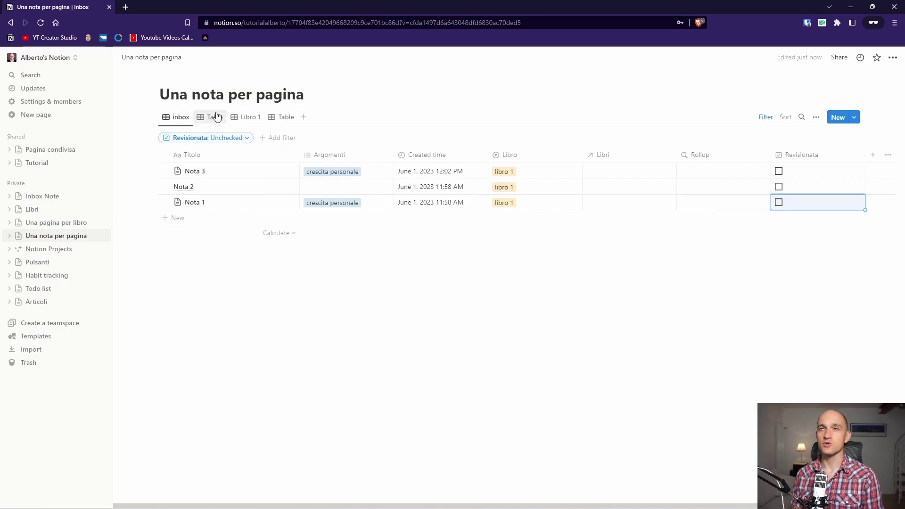
click(48, 223)
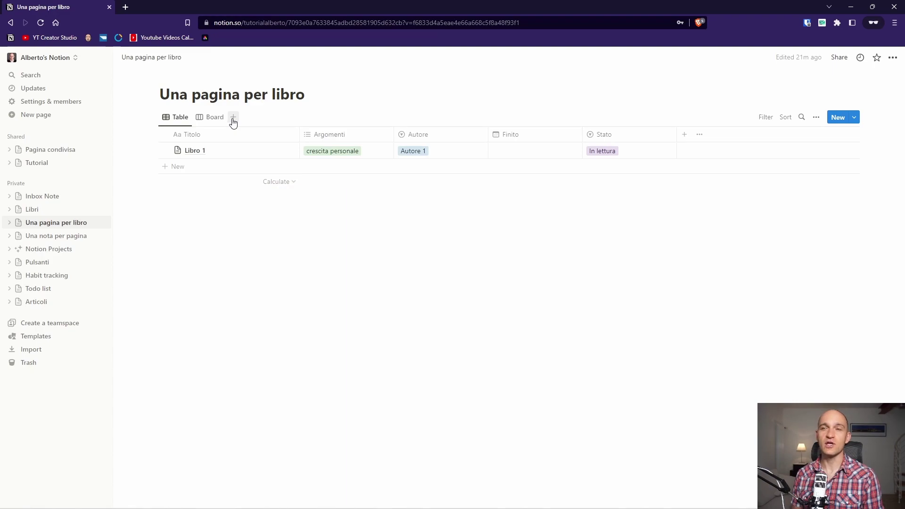
click(168, 167)
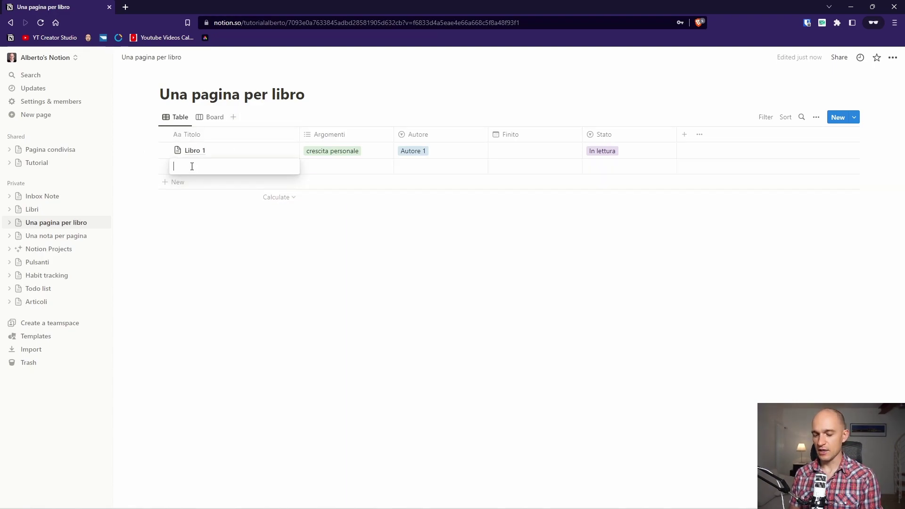
text(Libro 7)
key(Return)
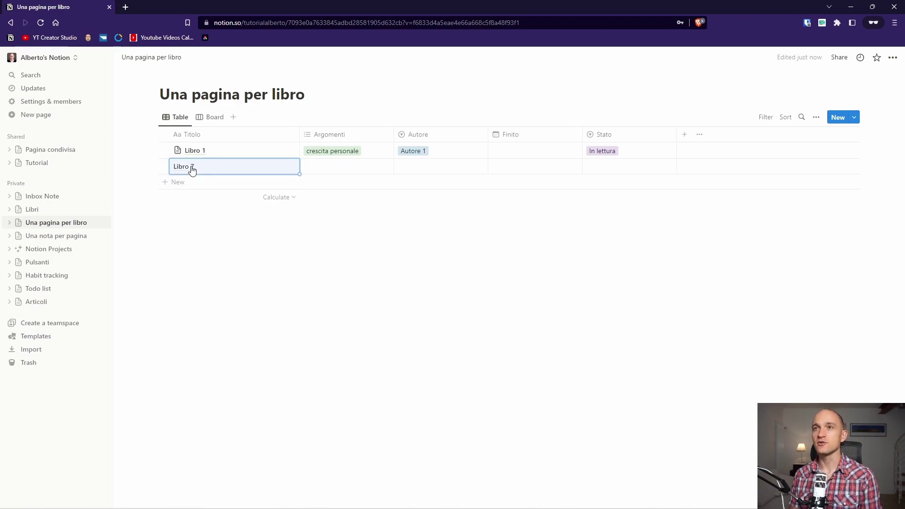
Open the Libro 7 page and paste the copied highlights into its body.
click(285, 166)
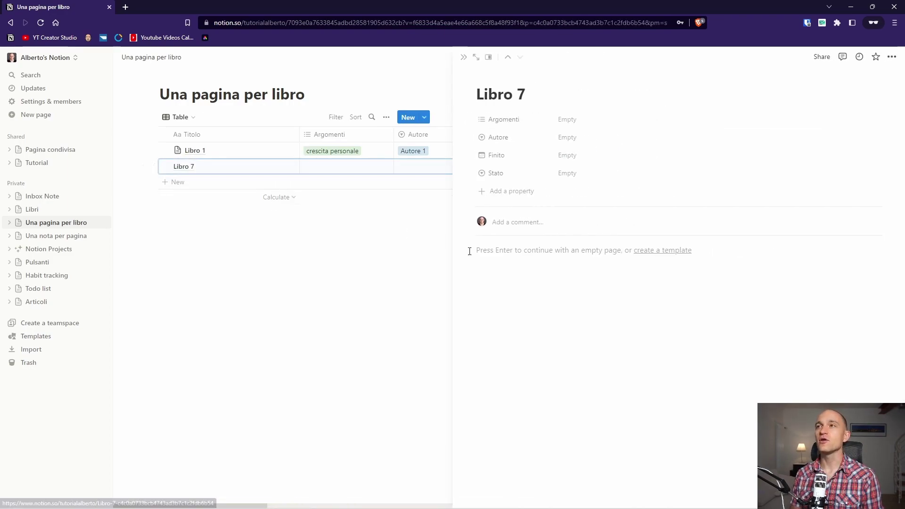
click(507, 285)
key(ctrl+v)
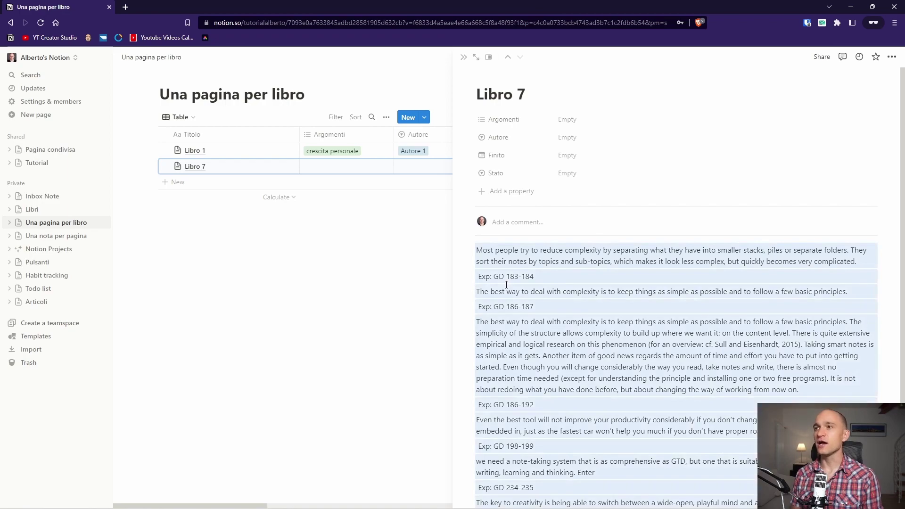
scroll(572, 300, down, 3)
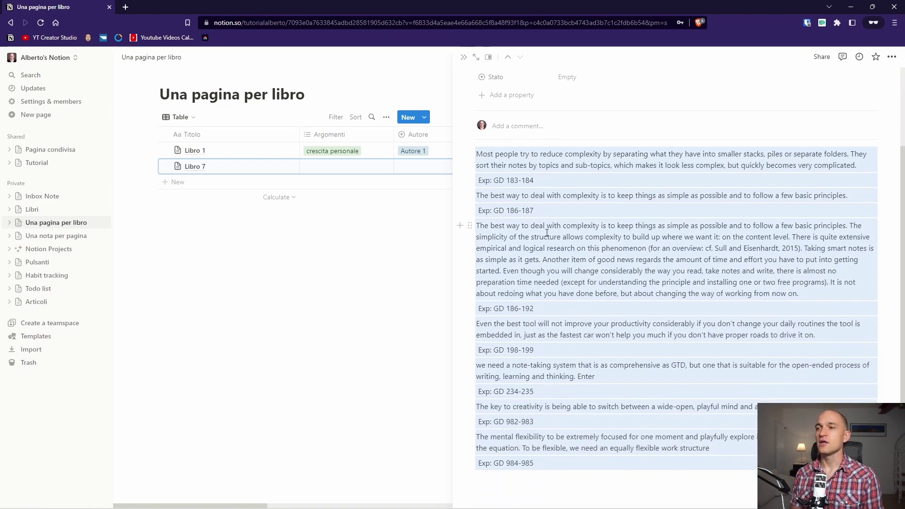
click(482, 180)
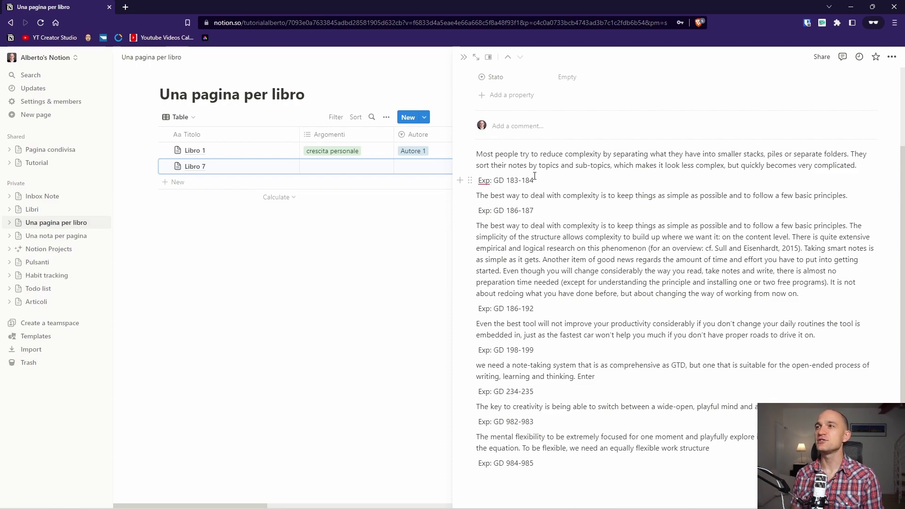
Switch back to Clippings.io and view the available actions for the first highlight, leaving them unused.
key(alt+Tab)
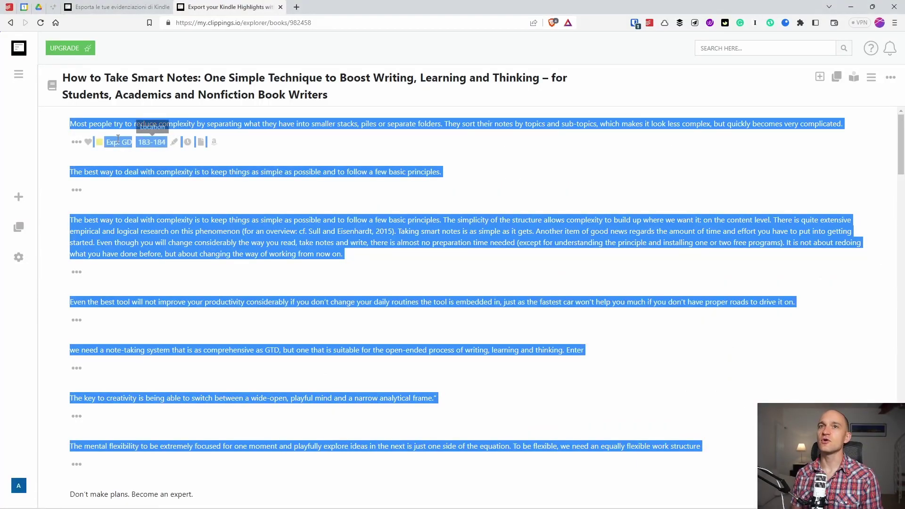
click(77, 142)
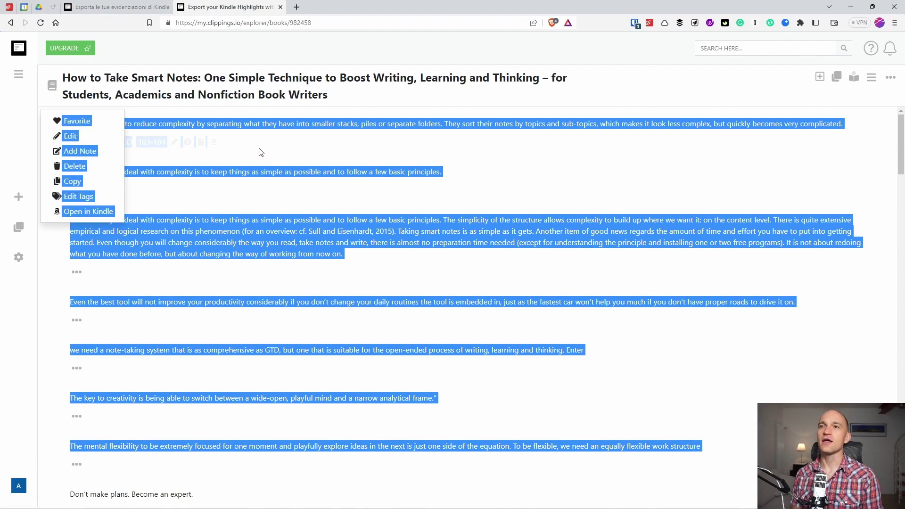
click(369, 159)
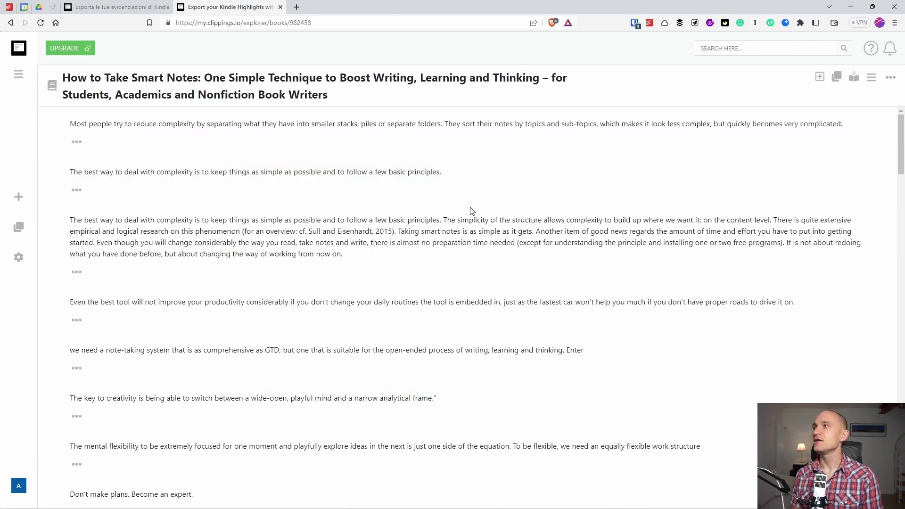